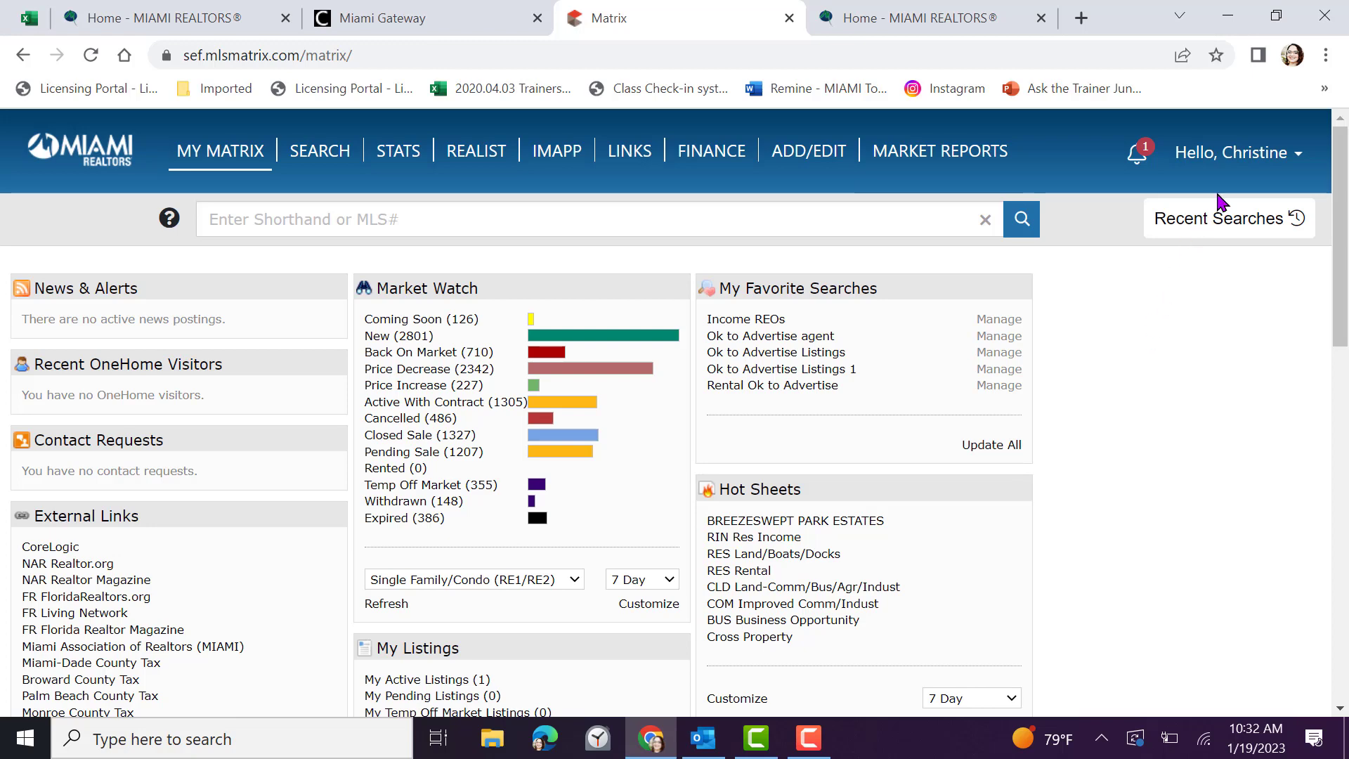
# Open Matrix Help and show the Miami Paper Input Forms page under Data Input Form.
pyautogui.click(1299, 166)
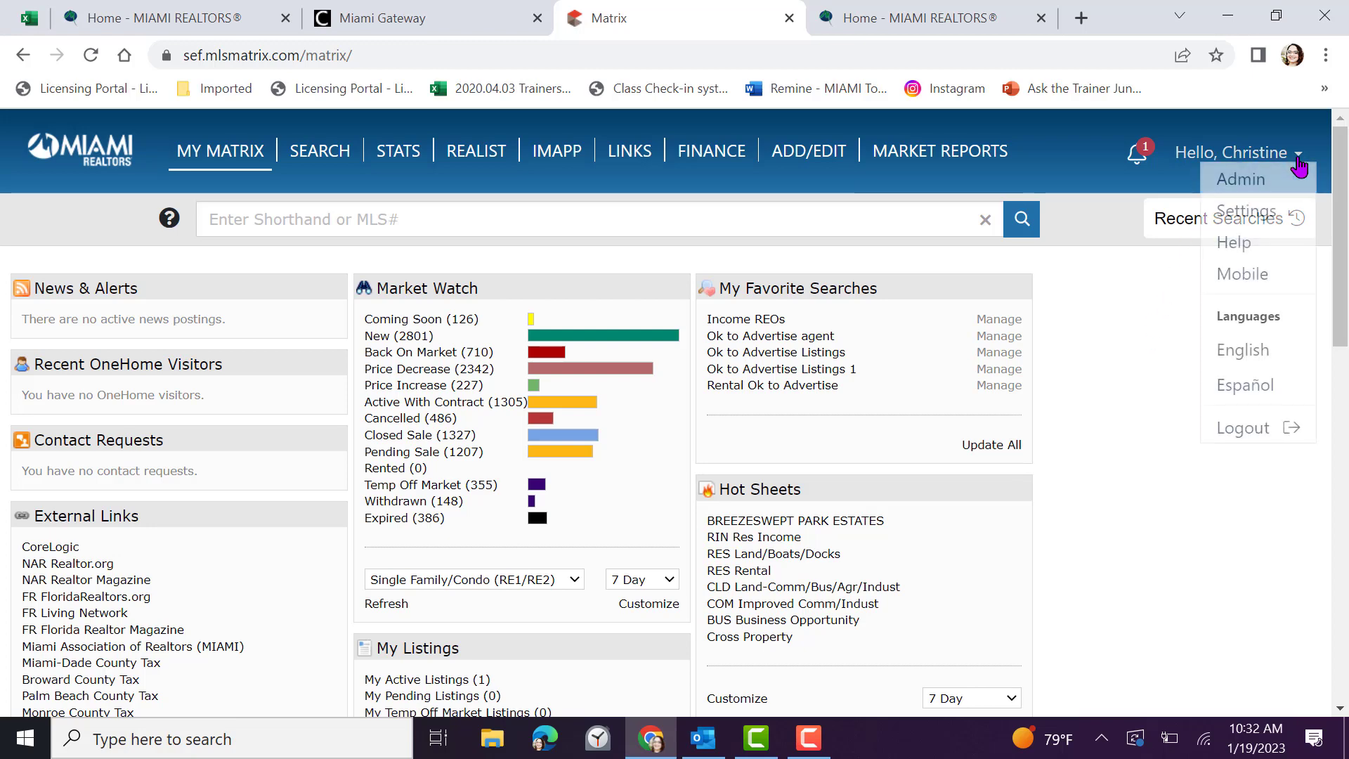
pyautogui.click(1231, 242)
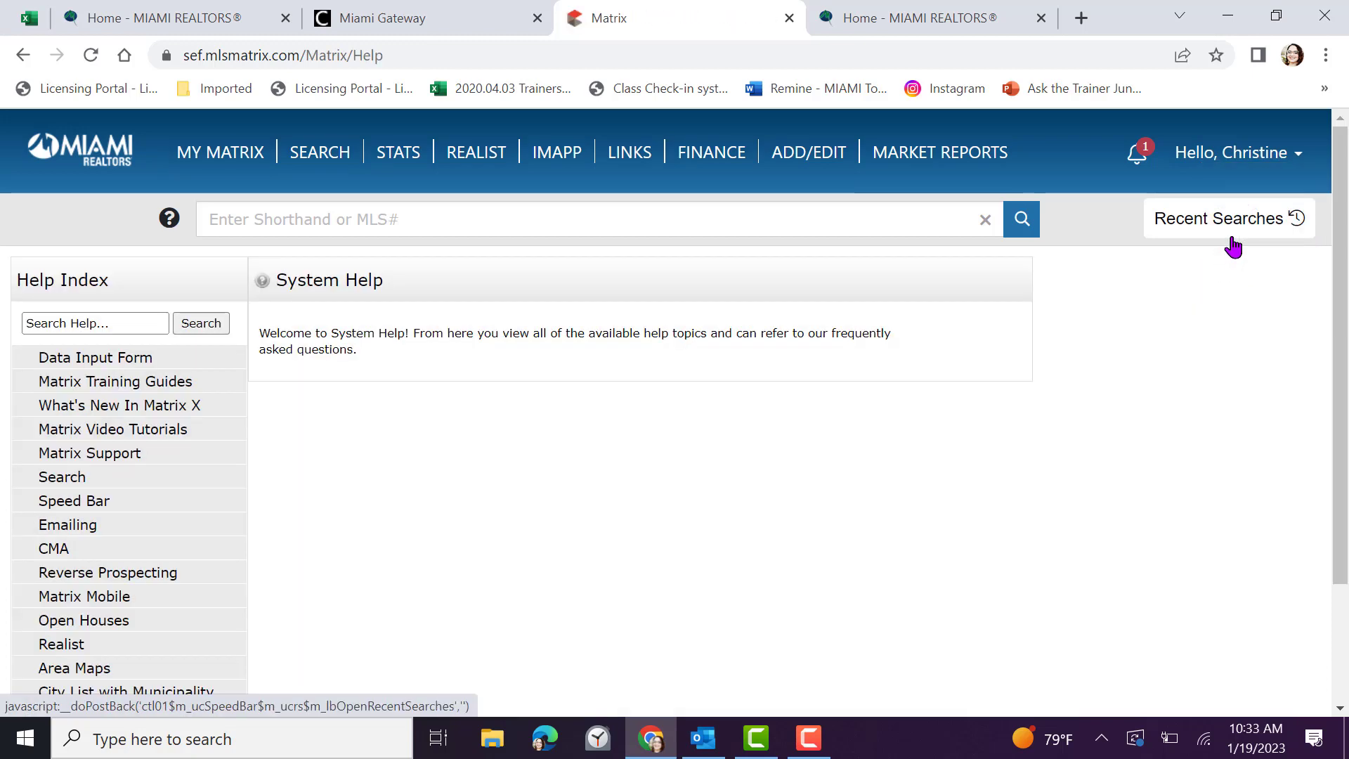
pyautogui.click(84, 362)
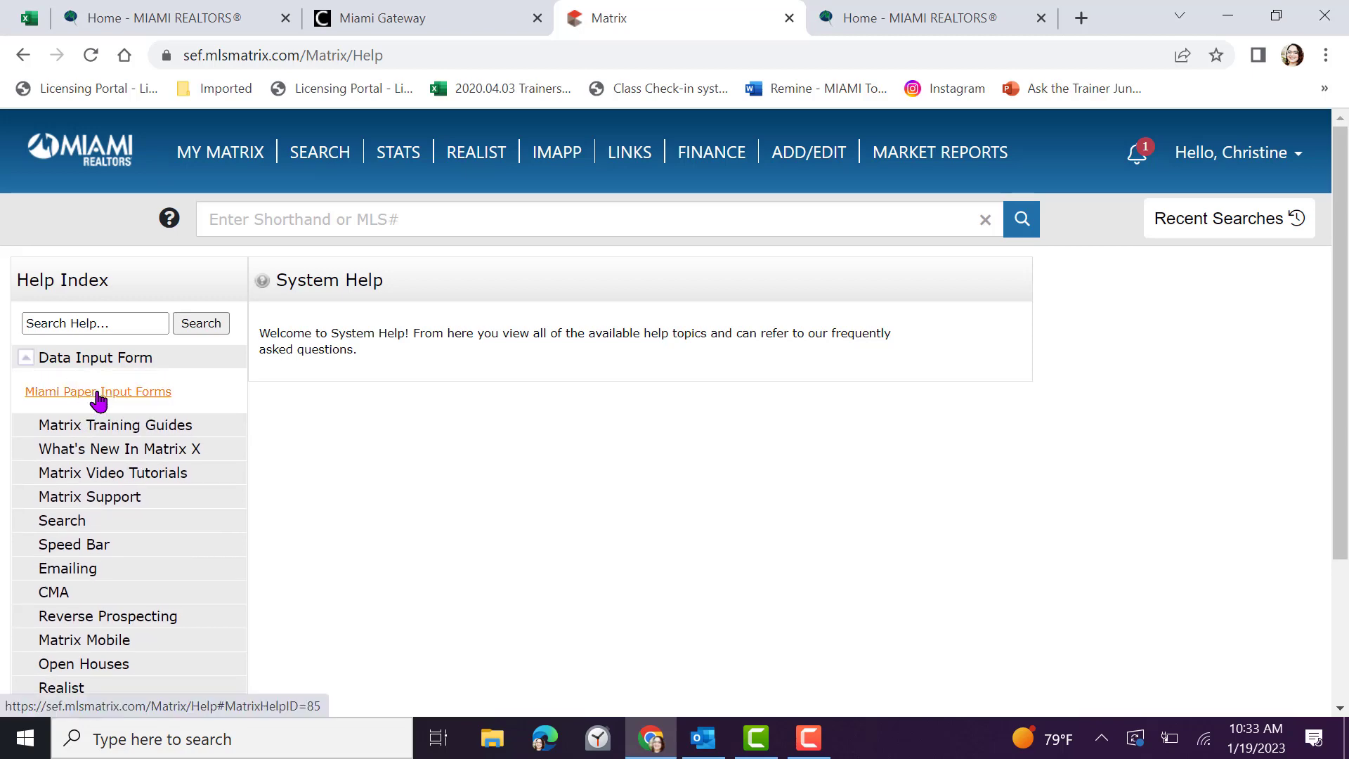
pyautogui.click(98, 395)
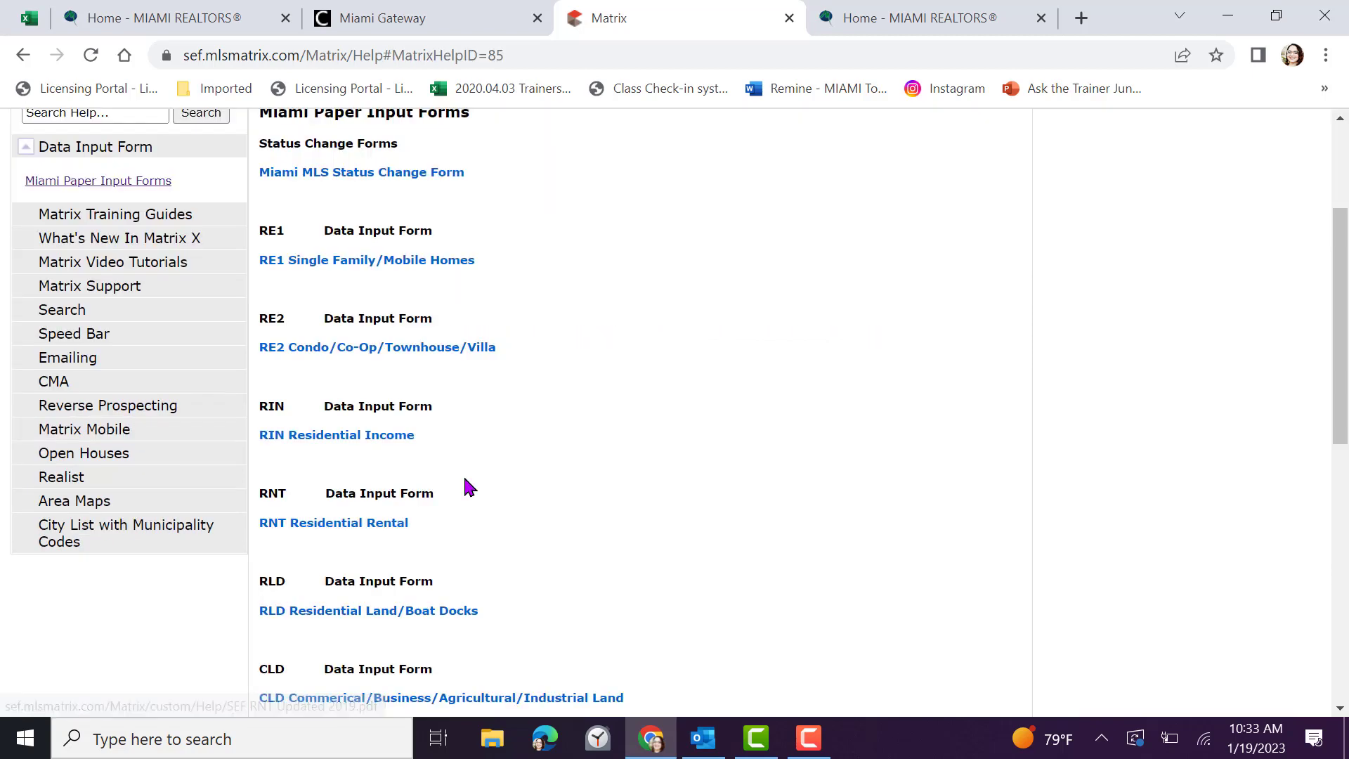
# Open the RNT Residential Rental PDF form, scroll through pages 1–3, and return to Matrix.
pyautogui.click(332, 523)
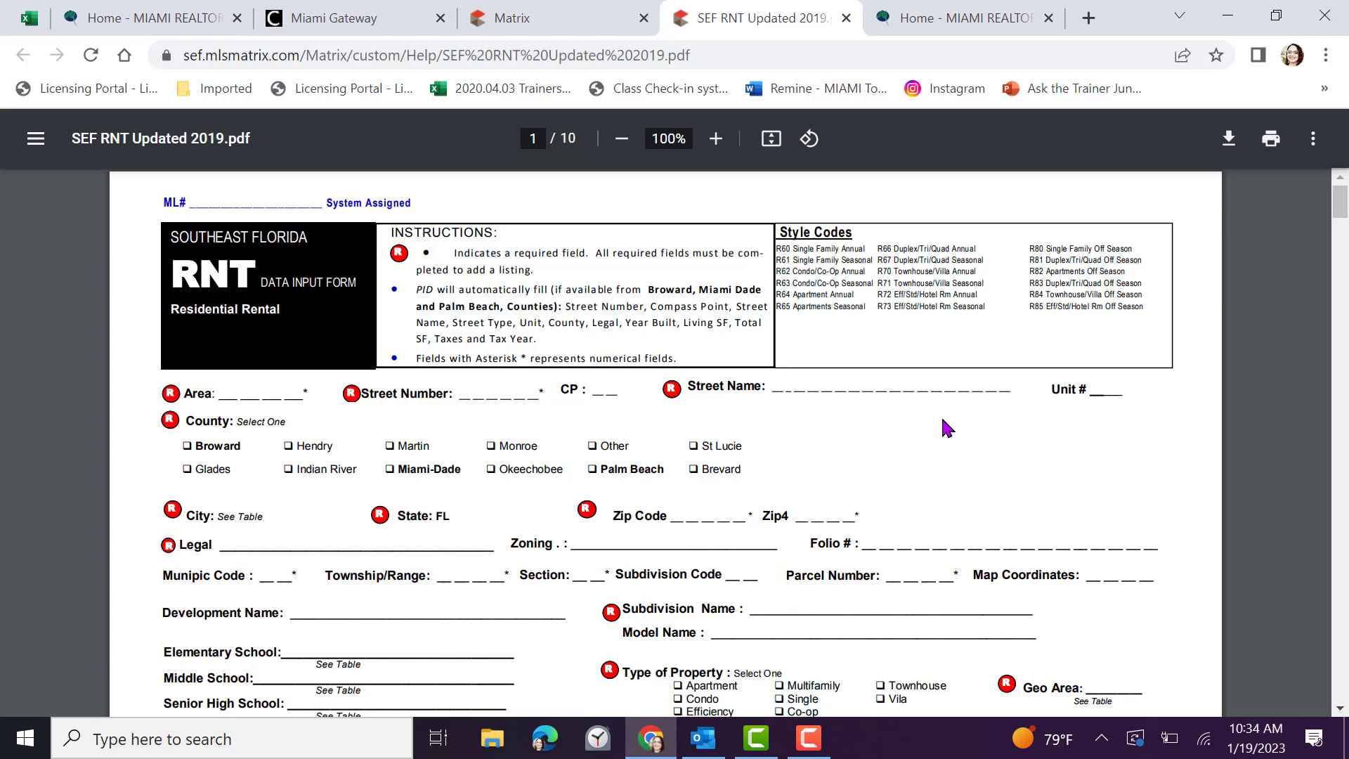
pyautogui.scroll(-7, 944, 428)
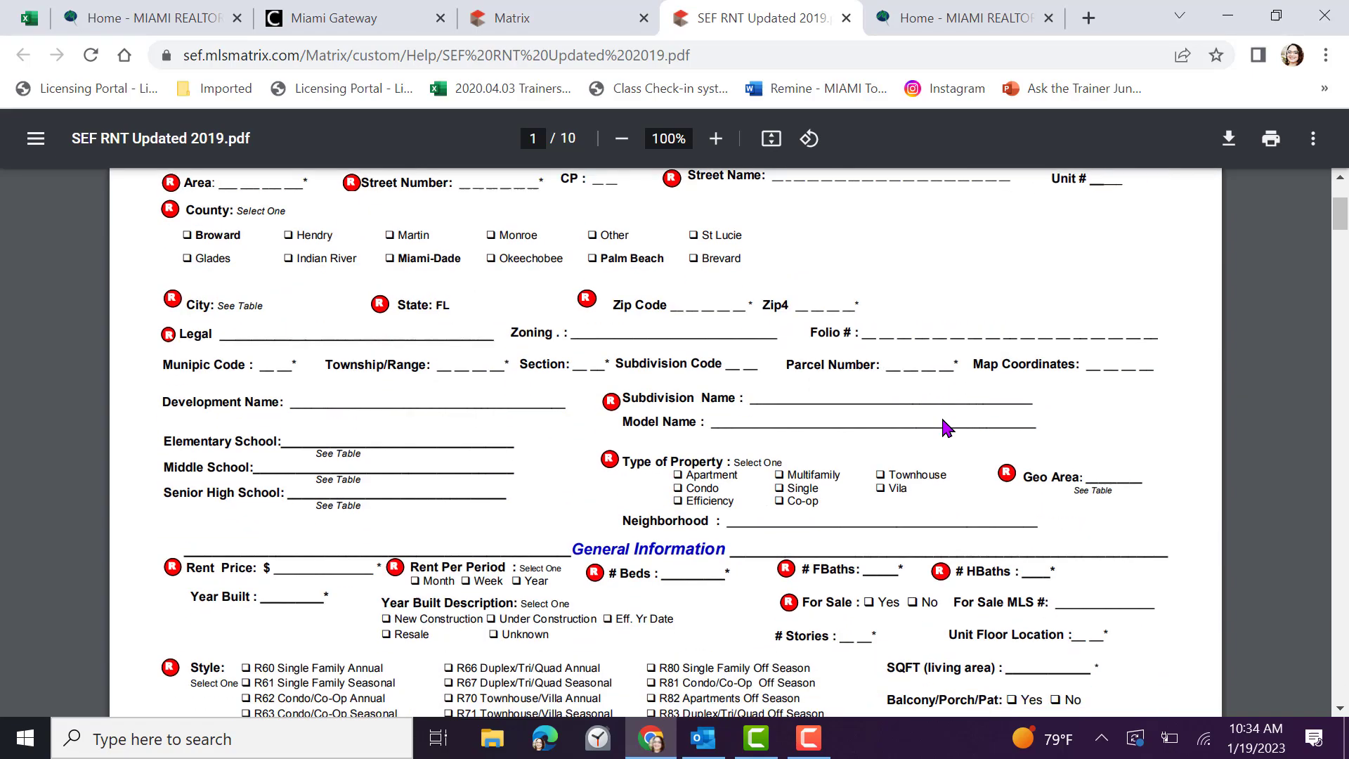
pyautogui.scroll(-13, 944, 427)
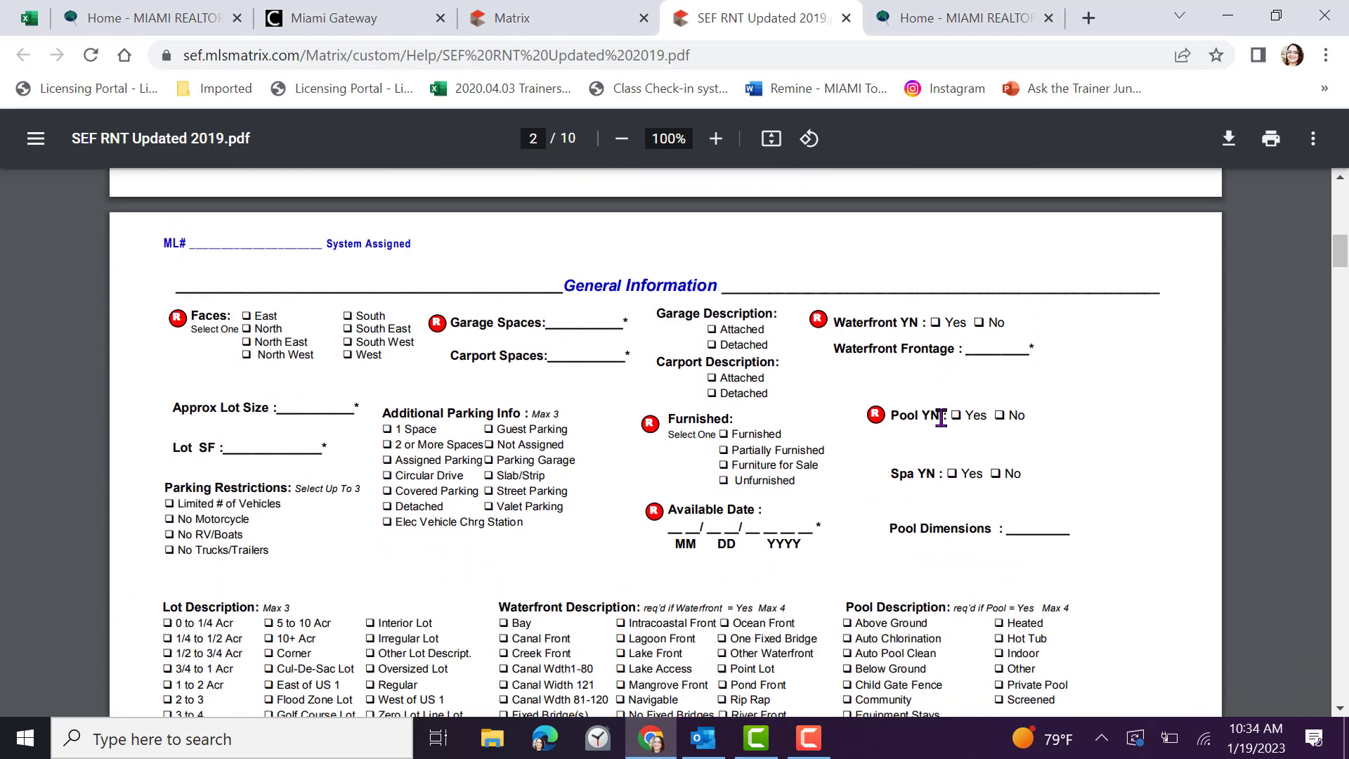
pyautogui.scroll(-8, 939, 418)
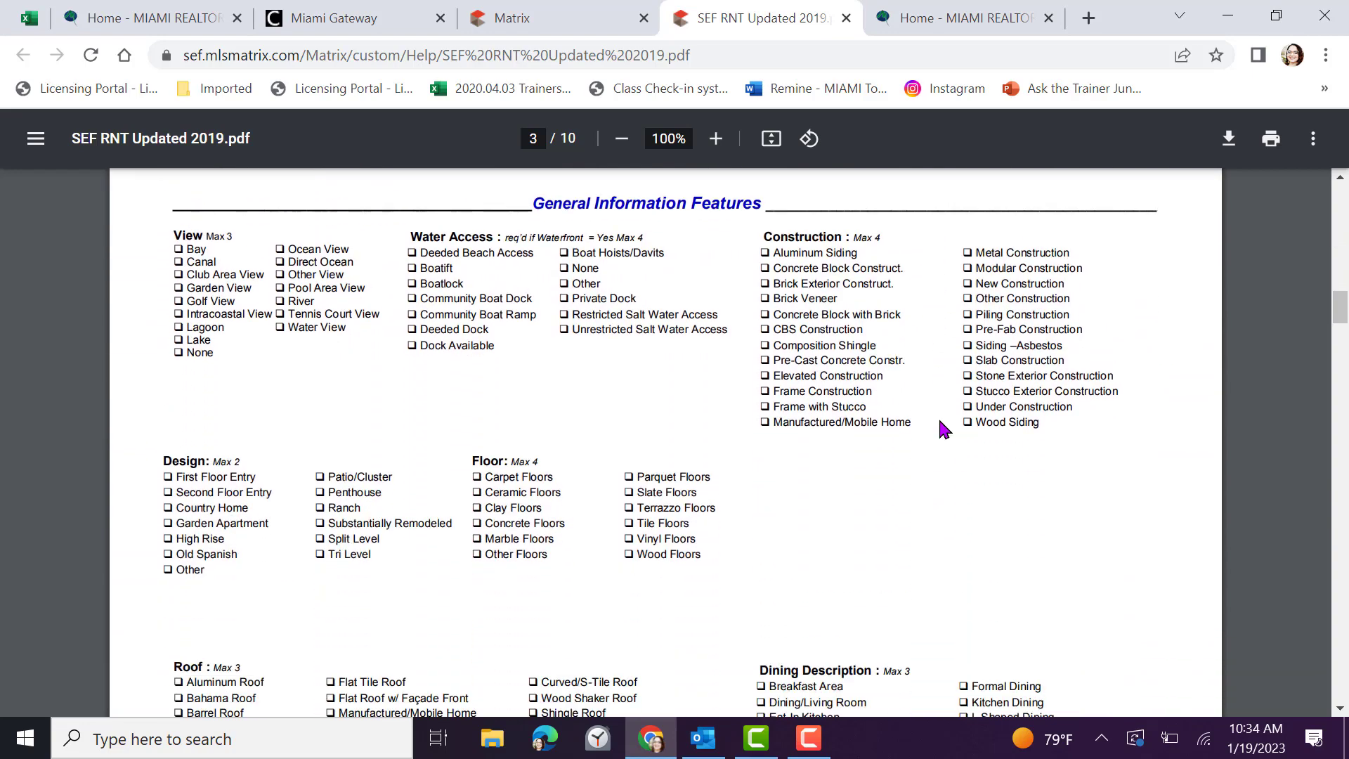
pyautogui.hotkey('ctrl', 'shift', 'Tab')
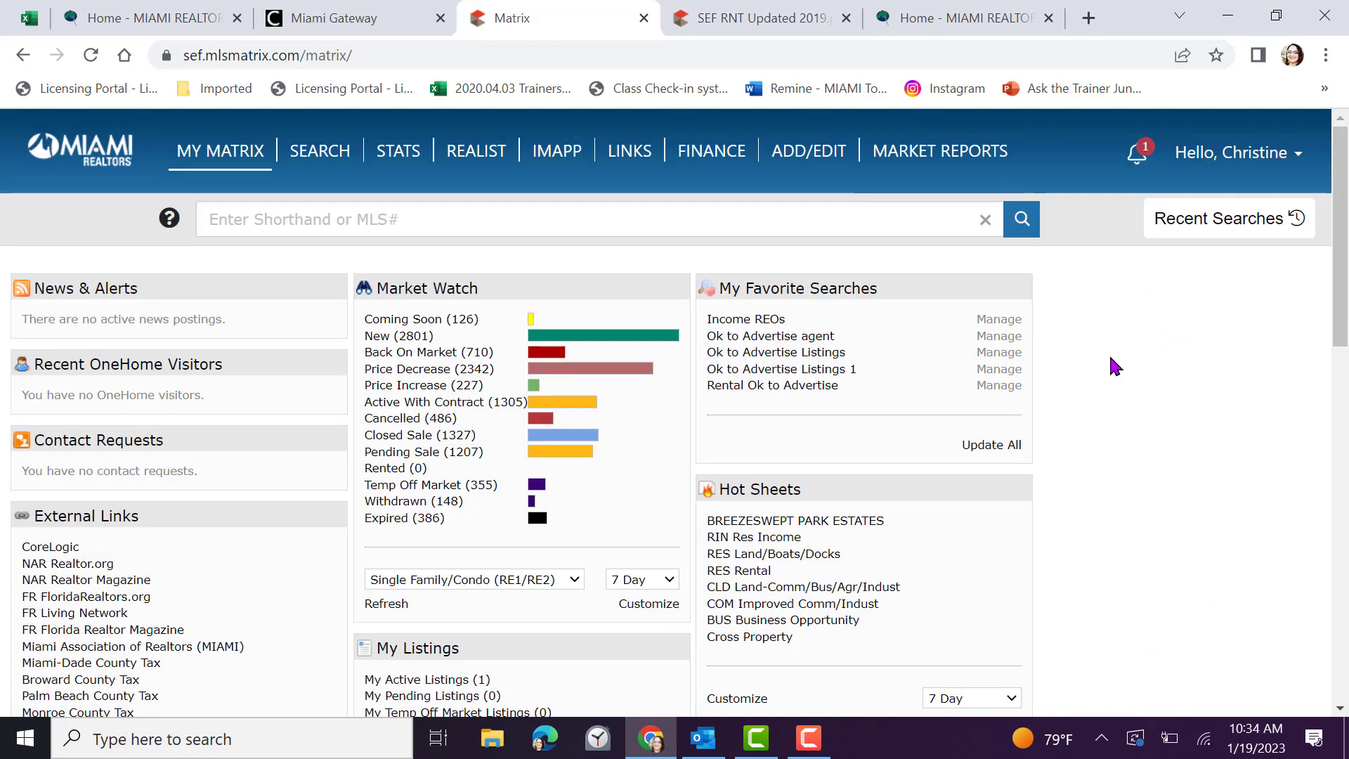
# Go to the Add/Edit listings page and start adding a new listing.
pyautogui.moveTo(793, 165)
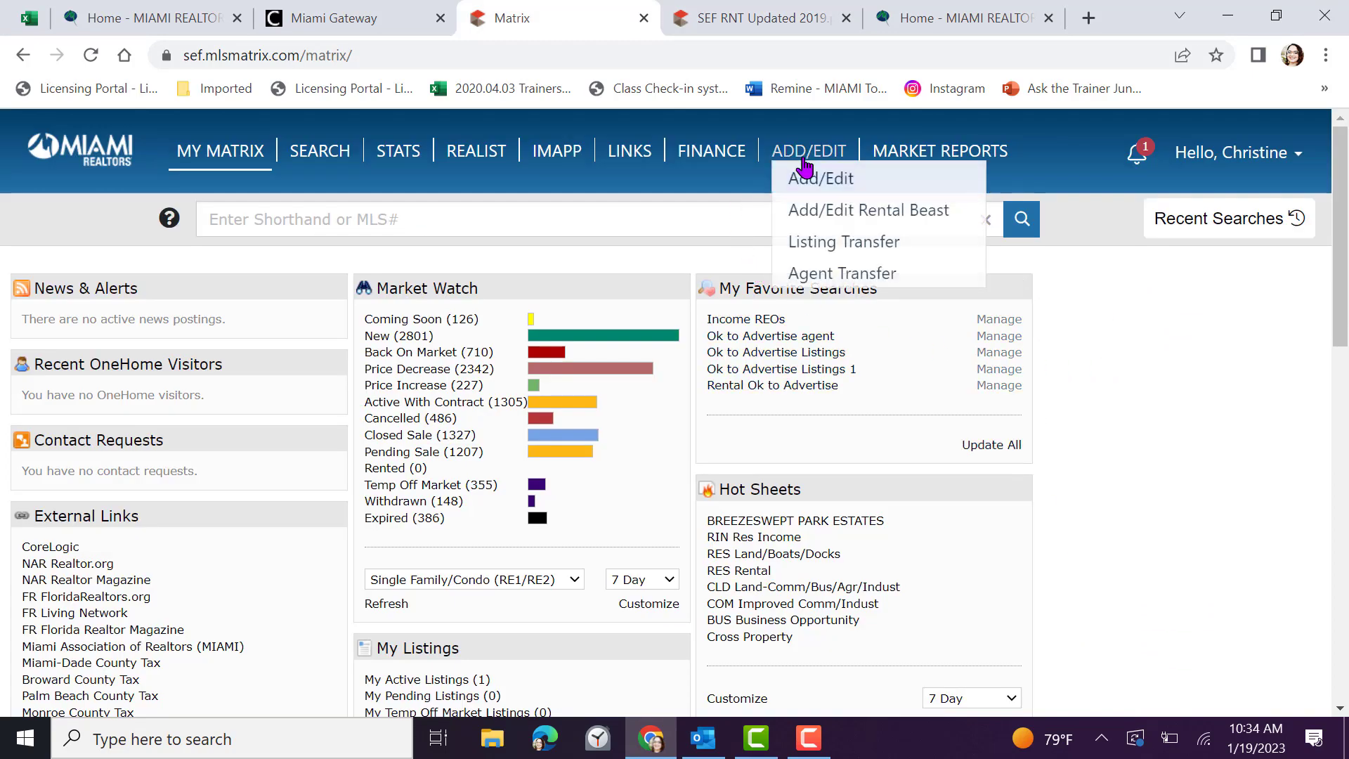
pyautogui.click(827, 188)
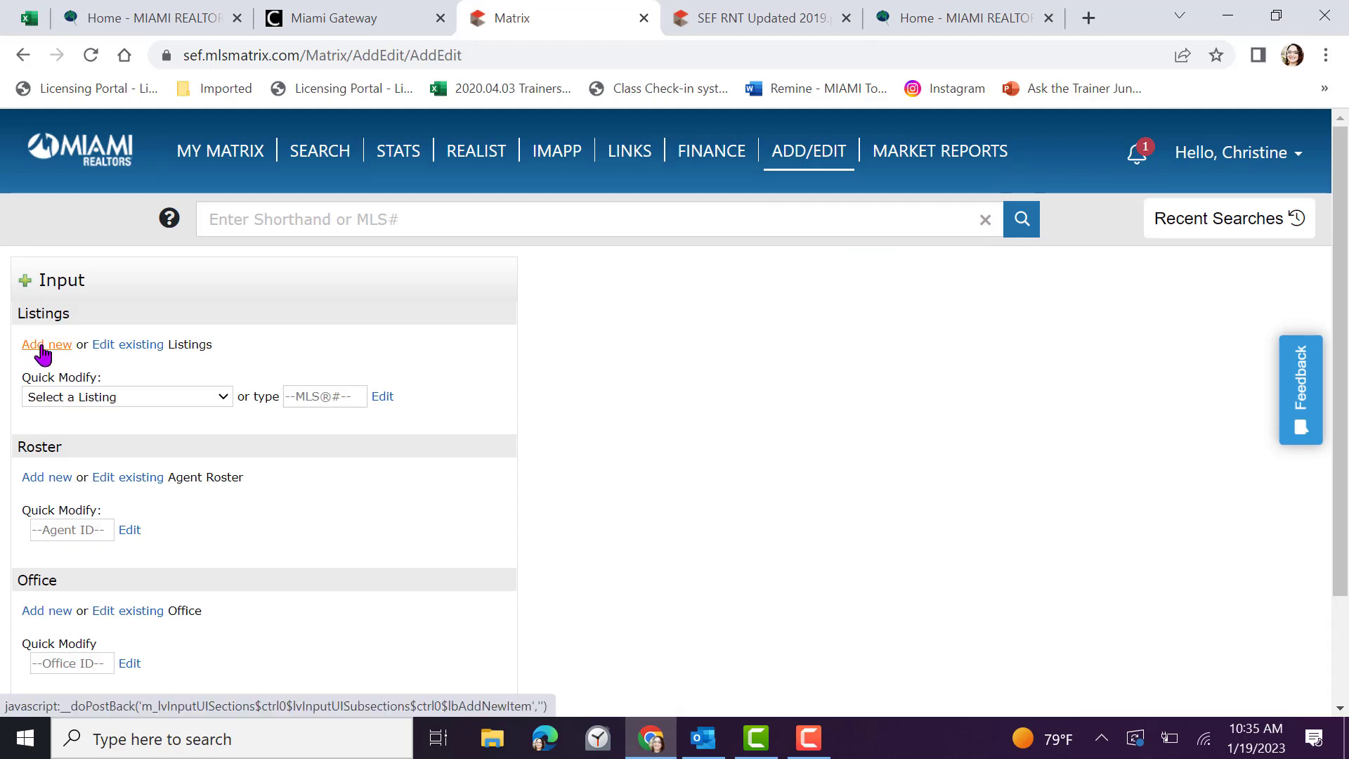
pyautogui.click(43, 349)
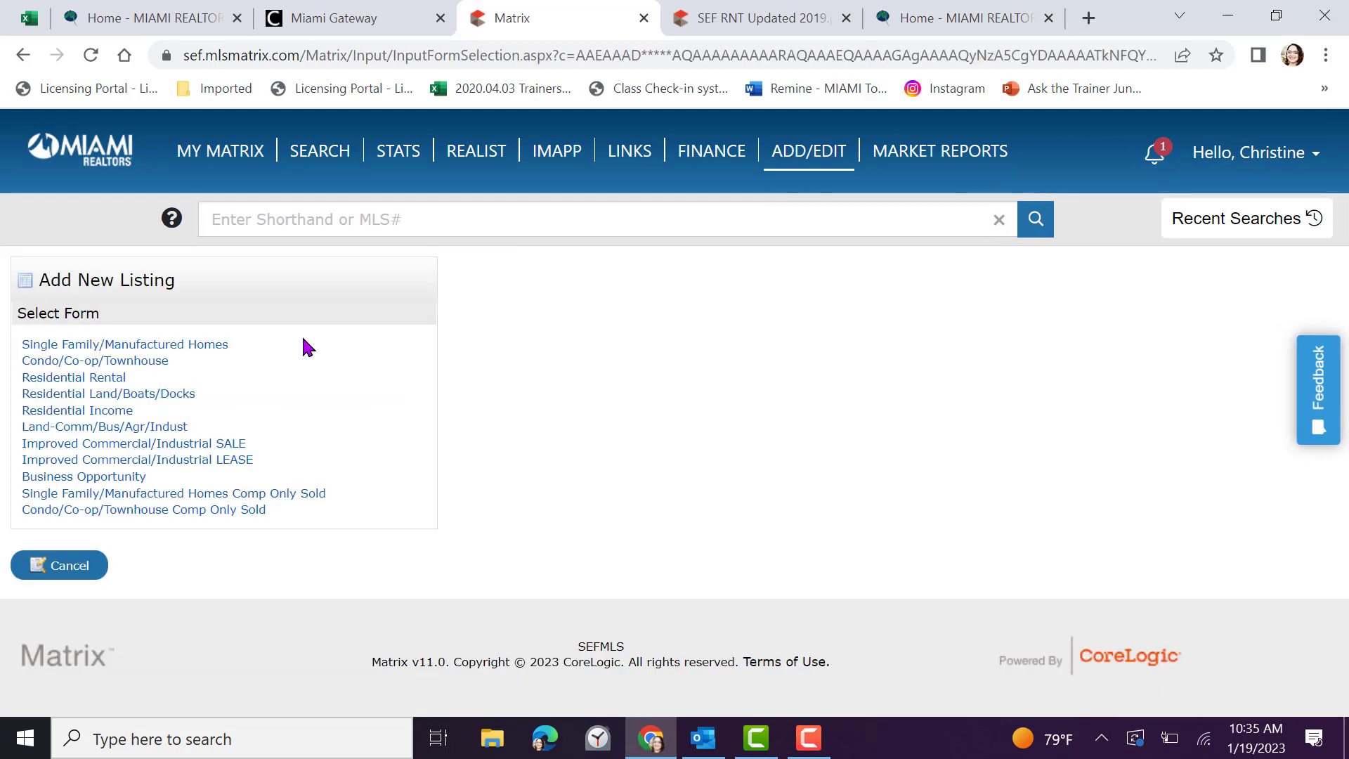
# Choose the Residential Rental form and search Miami-Dade County tax records for the property's address and unit.
pyautogui.click(99, 382)
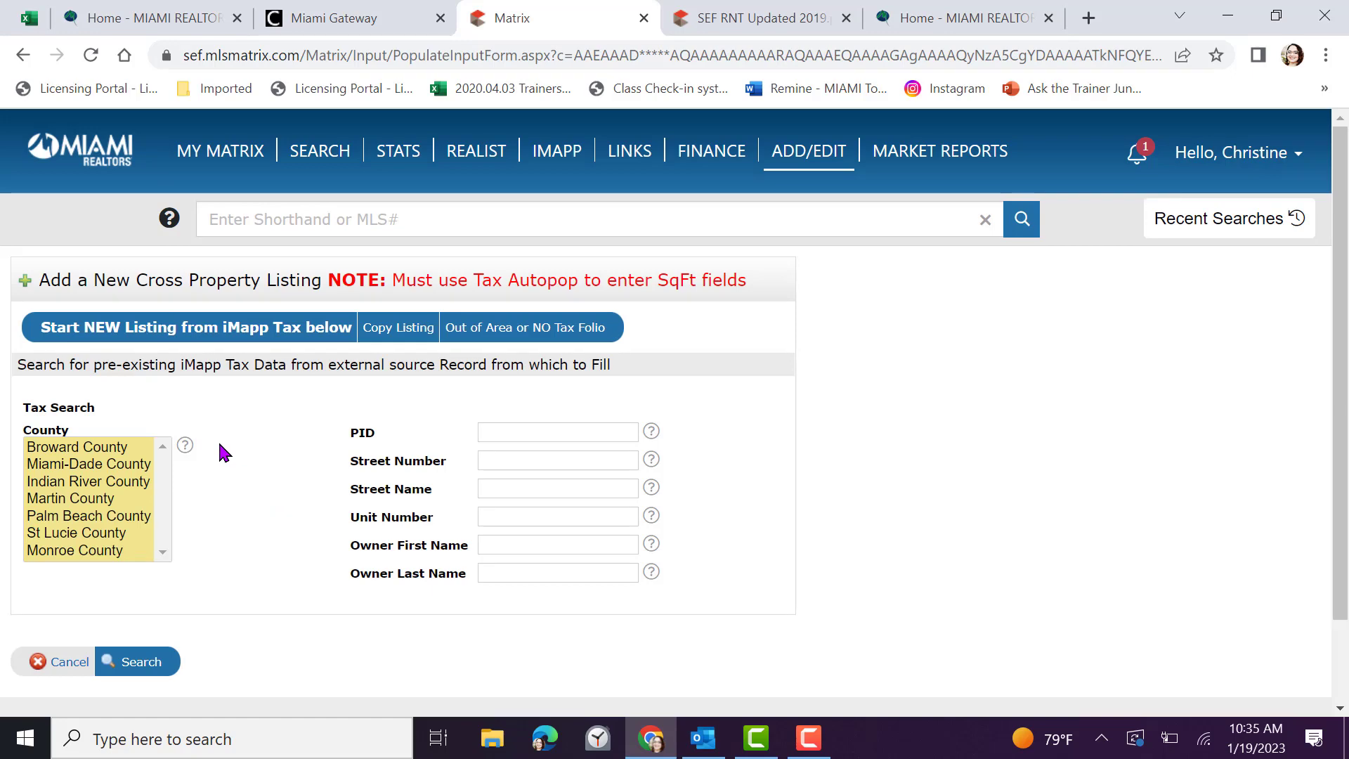
pyautogui.click(117, 467)
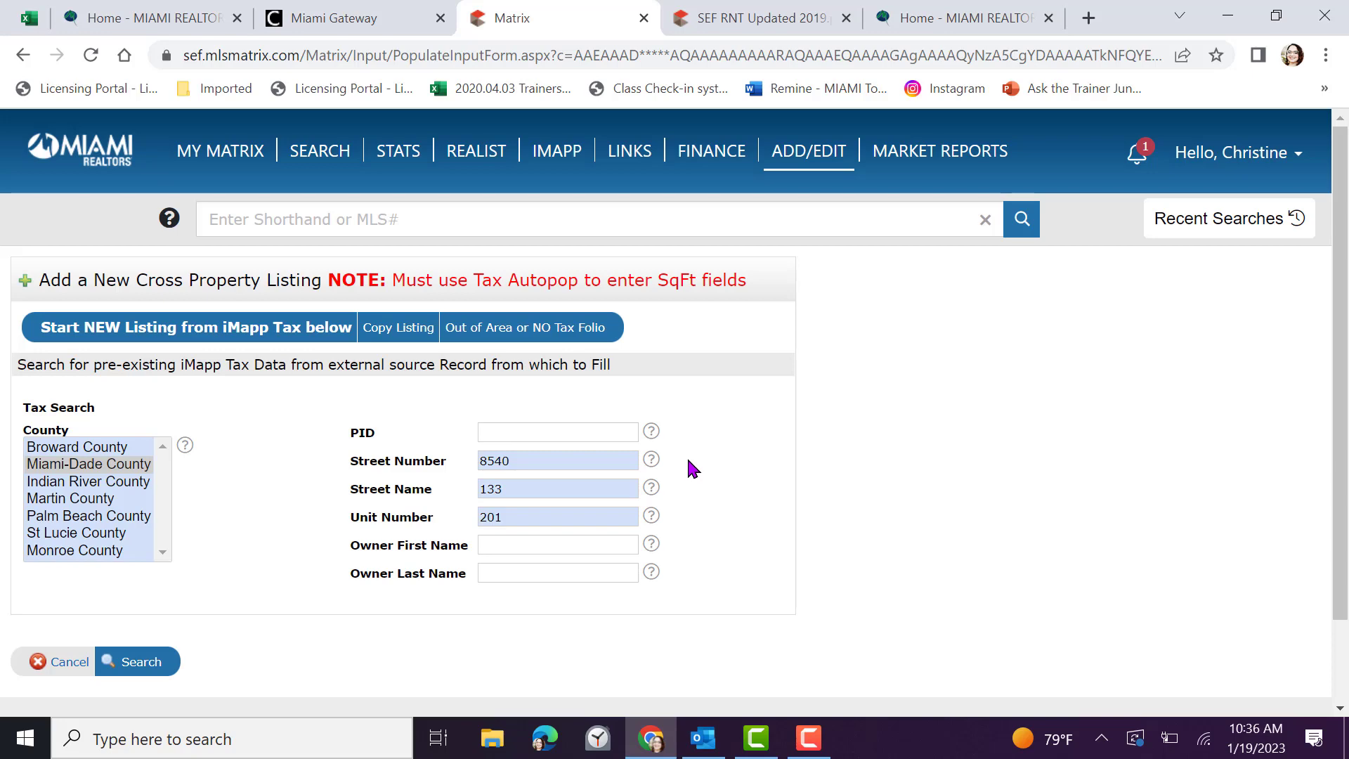
pyautogui.click(133, 664)
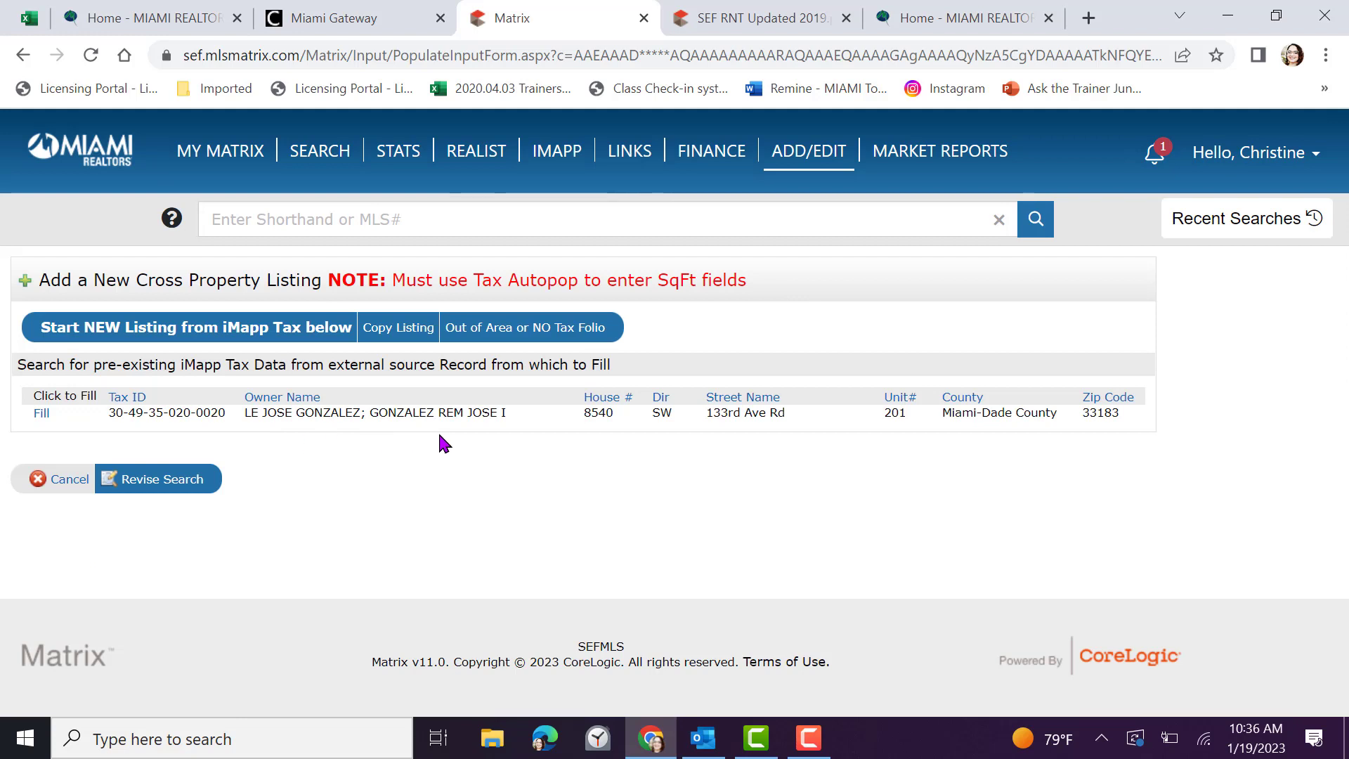
# Fill the listing from the found tax record and answer Yes to the Fair Housing agreement.
pyautogui.click(39, 415)
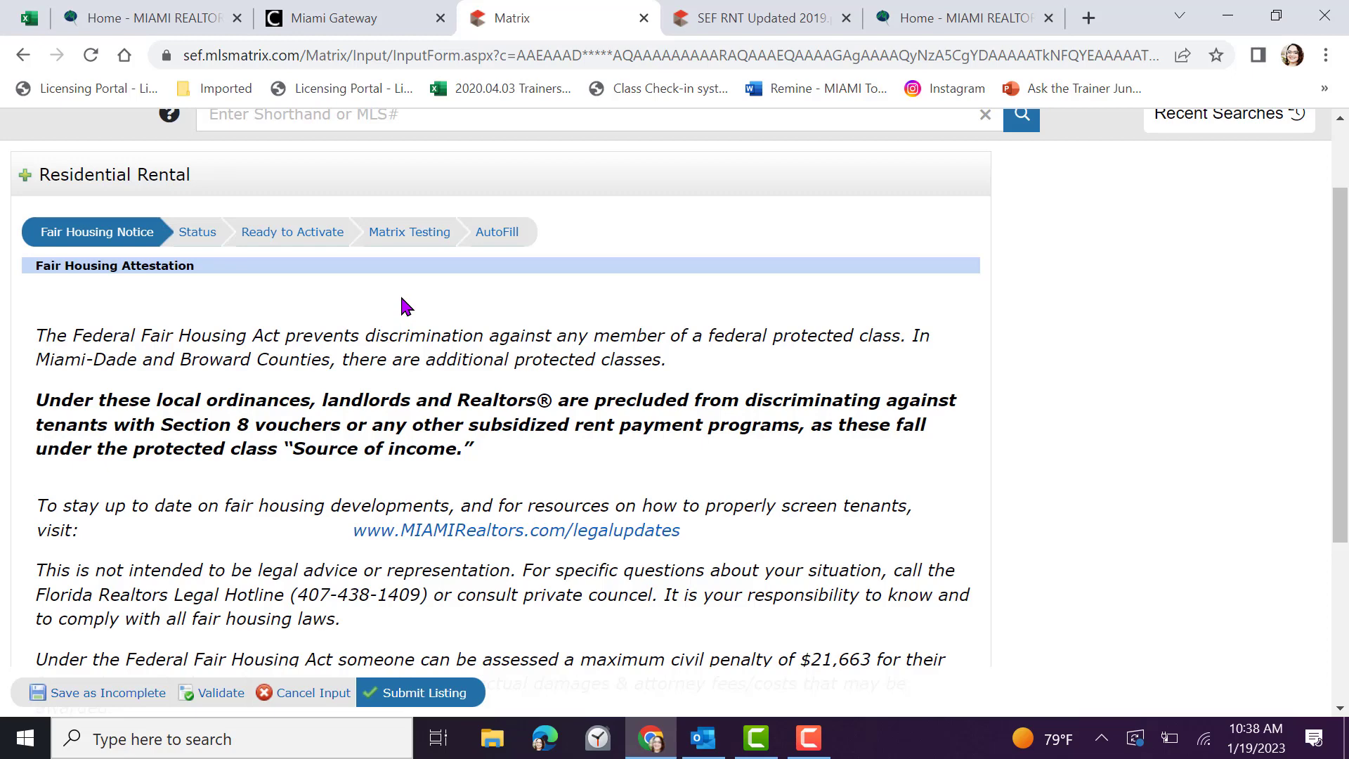
pyautogui.scroll(-3, 406, 307)
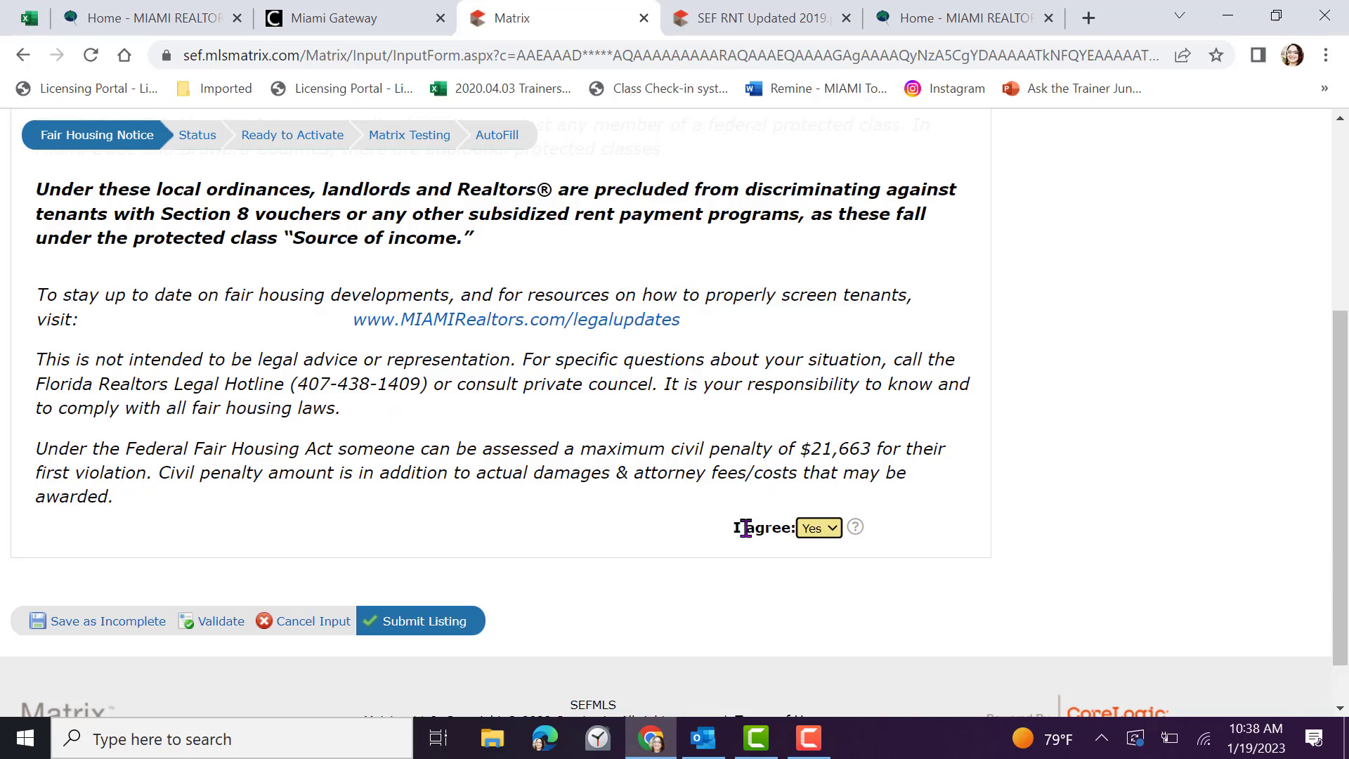
pyautogui.click(821, 533)
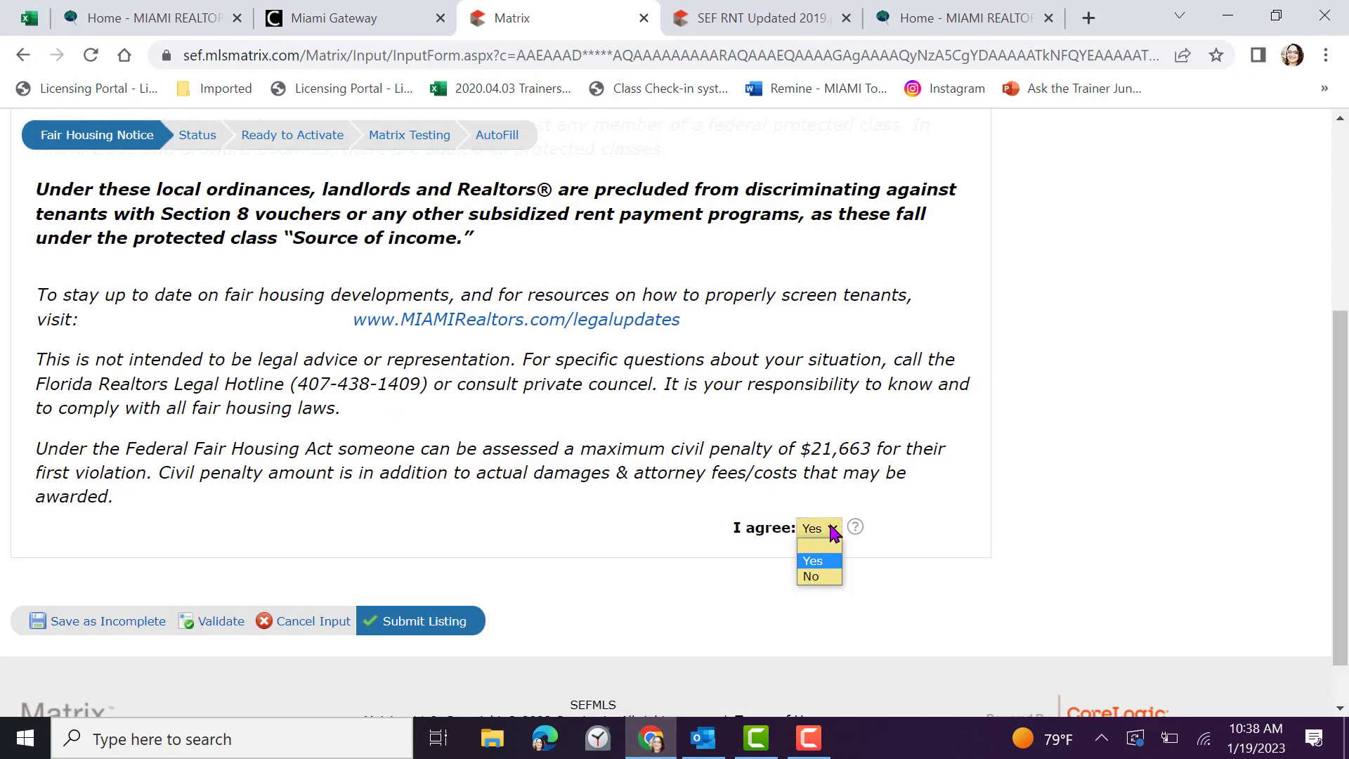
pyautogui.click(808, 557)
pyautogui.click(688, 528)
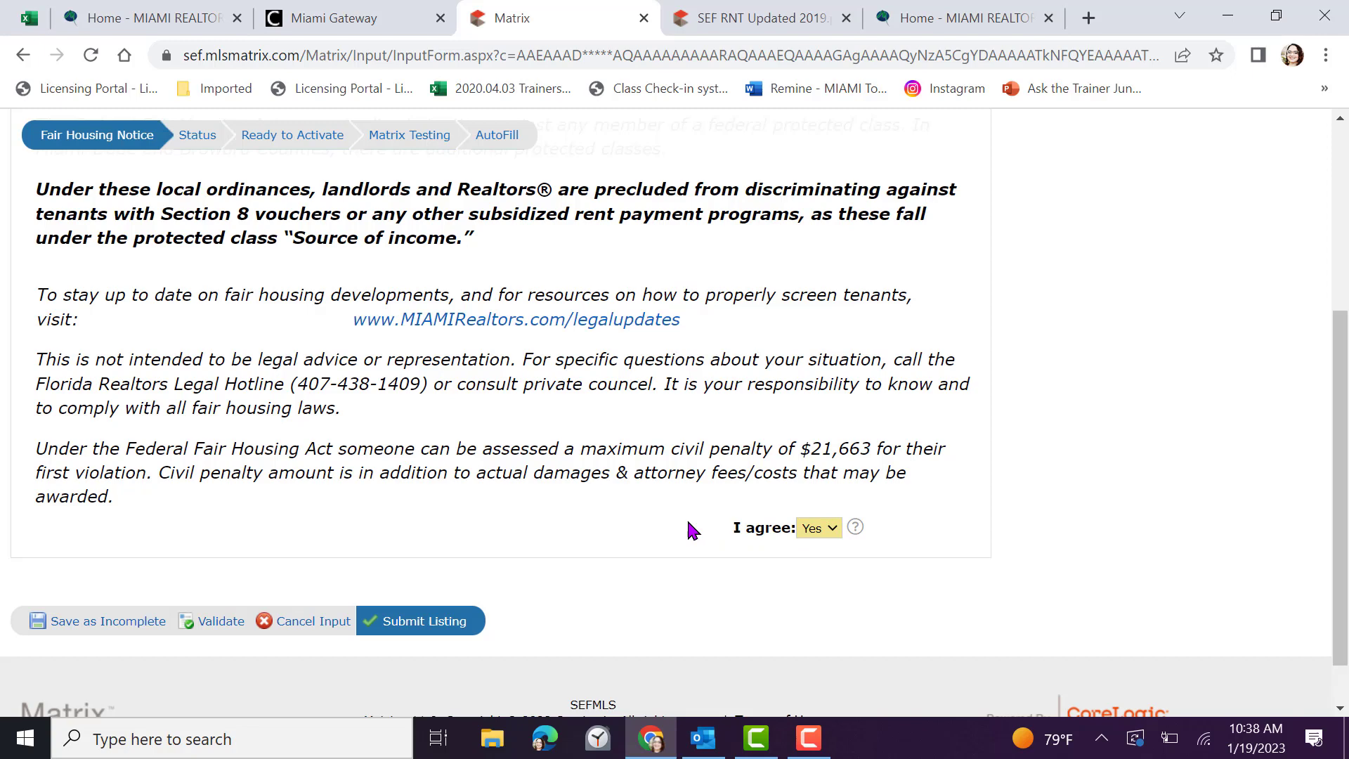
# In the Status section, pick Coming Soon, then change the listing status to Active.
pyautogui.scroll(3, 685, 516)
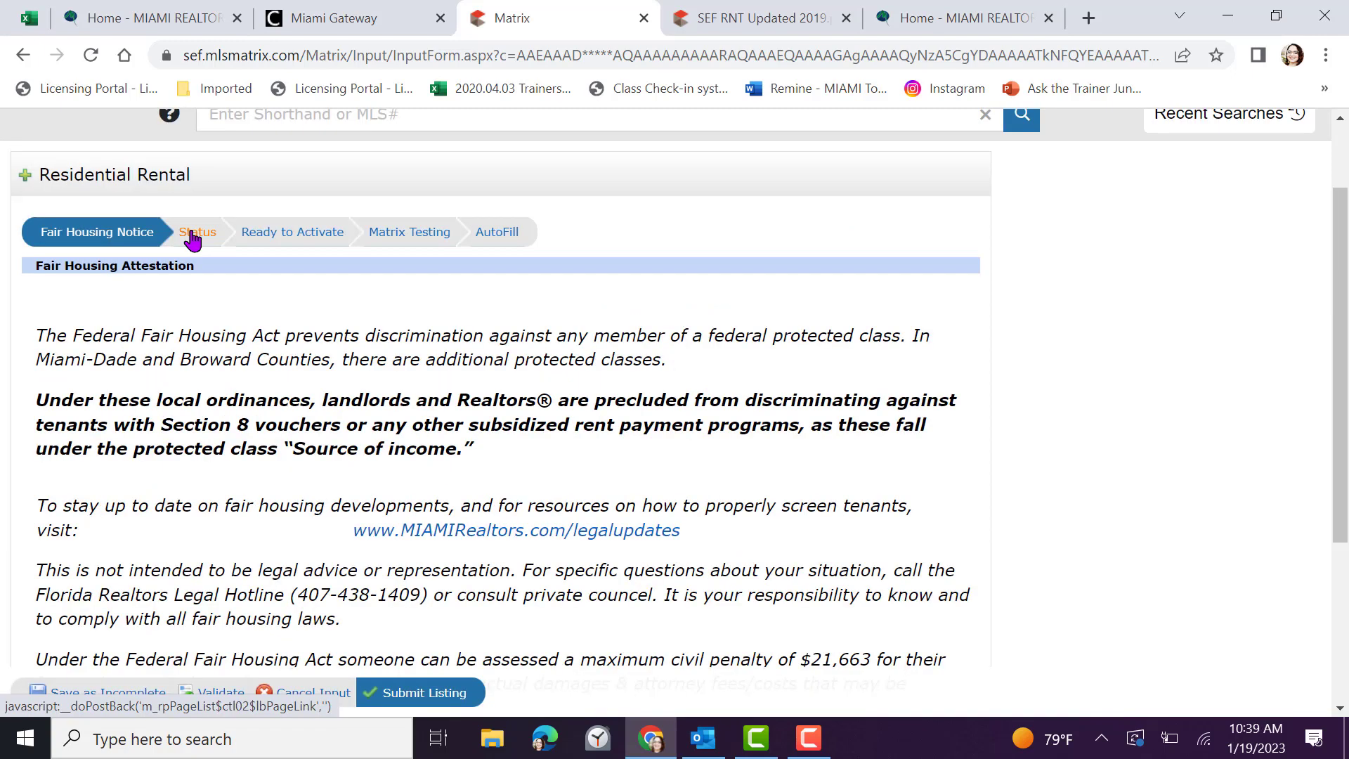
pyautogui.click(192, 239)
pyautogui.scroll(-2, 205, 393)
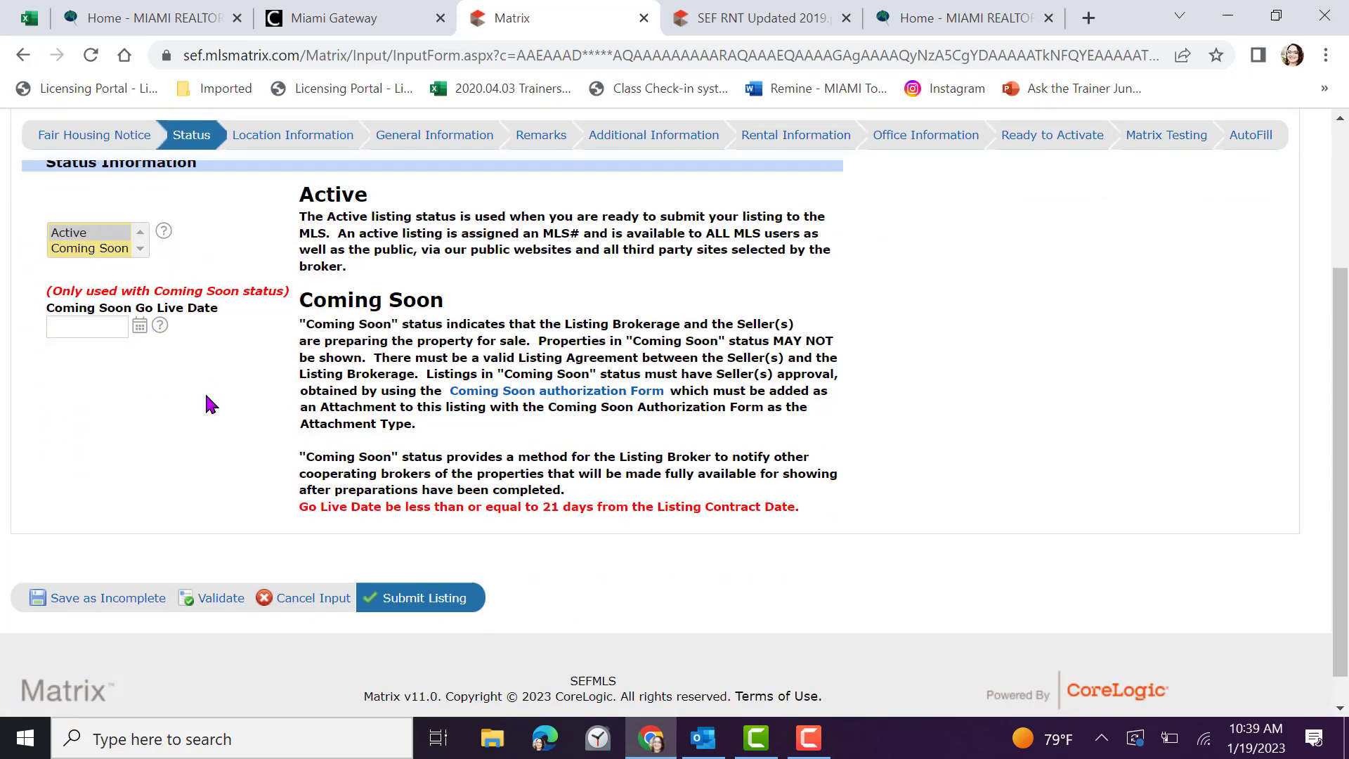
pyautogui.click(105, 249)
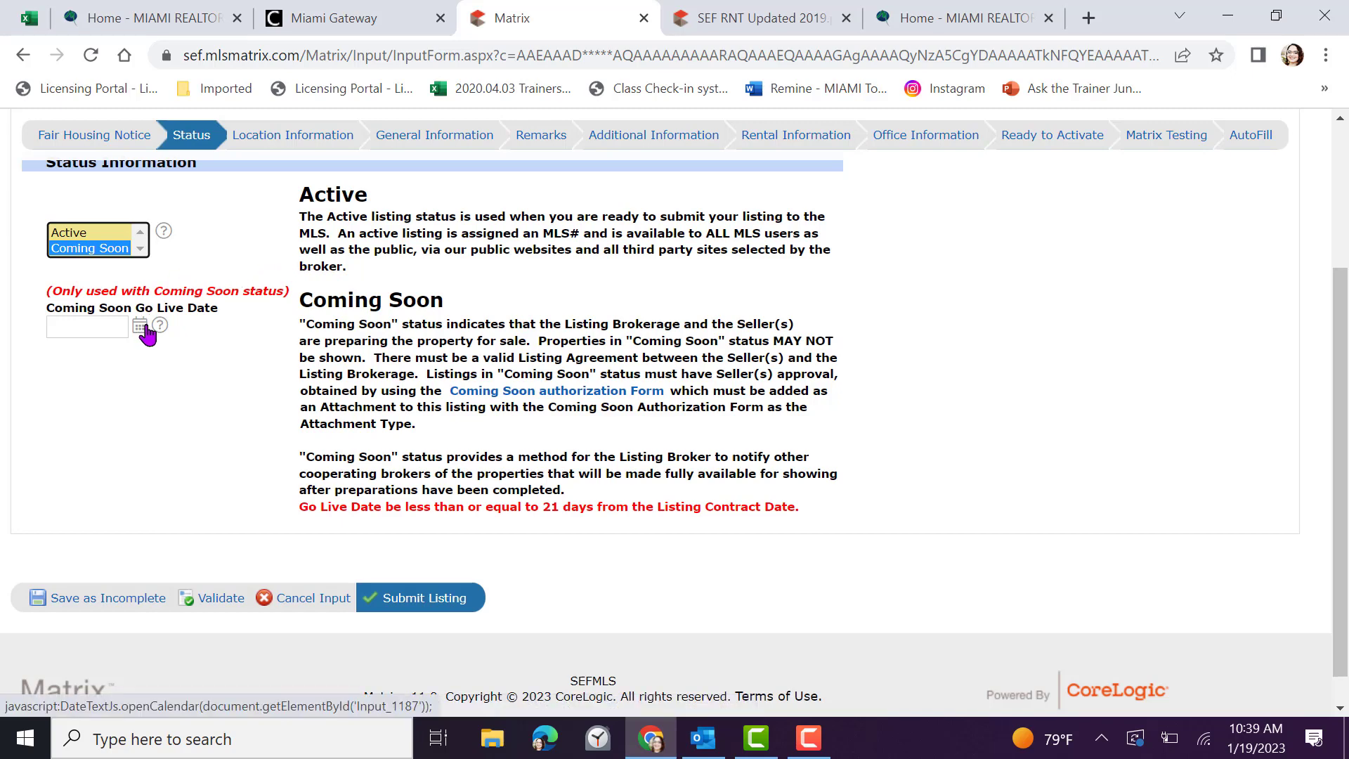
pyautogui.click(113, 233)
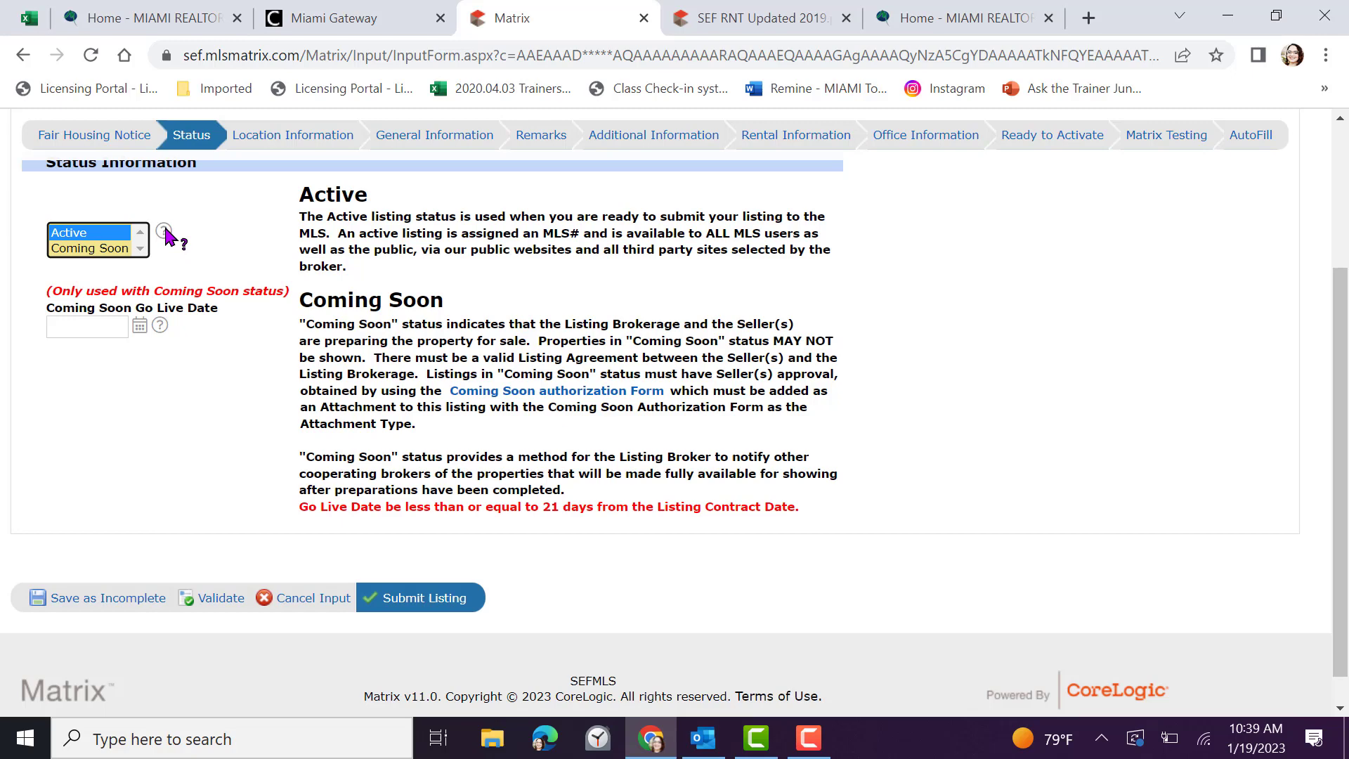
pyautogui.moveTo(164, 233)
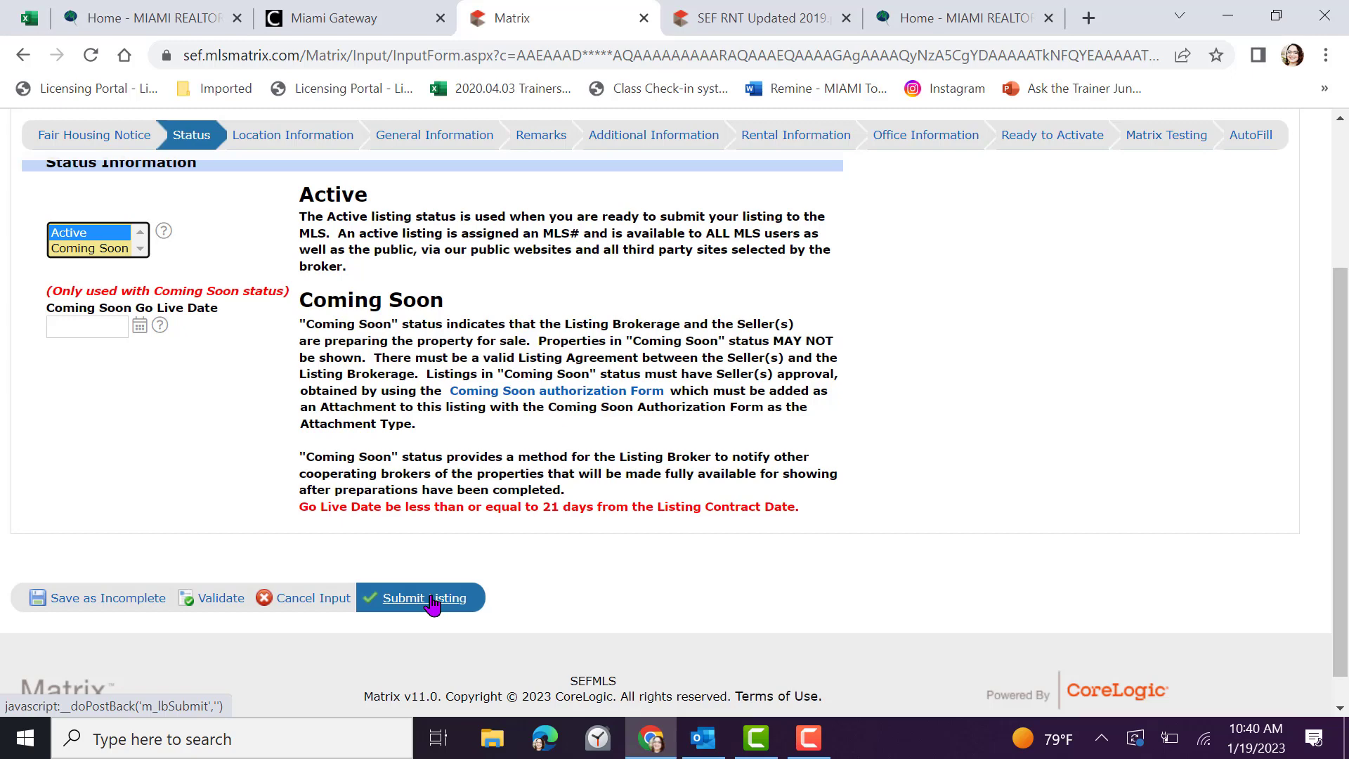
# In Location Information, set Area to 49 and Type of Property to Condo.
pyautogui.click(284, 143)
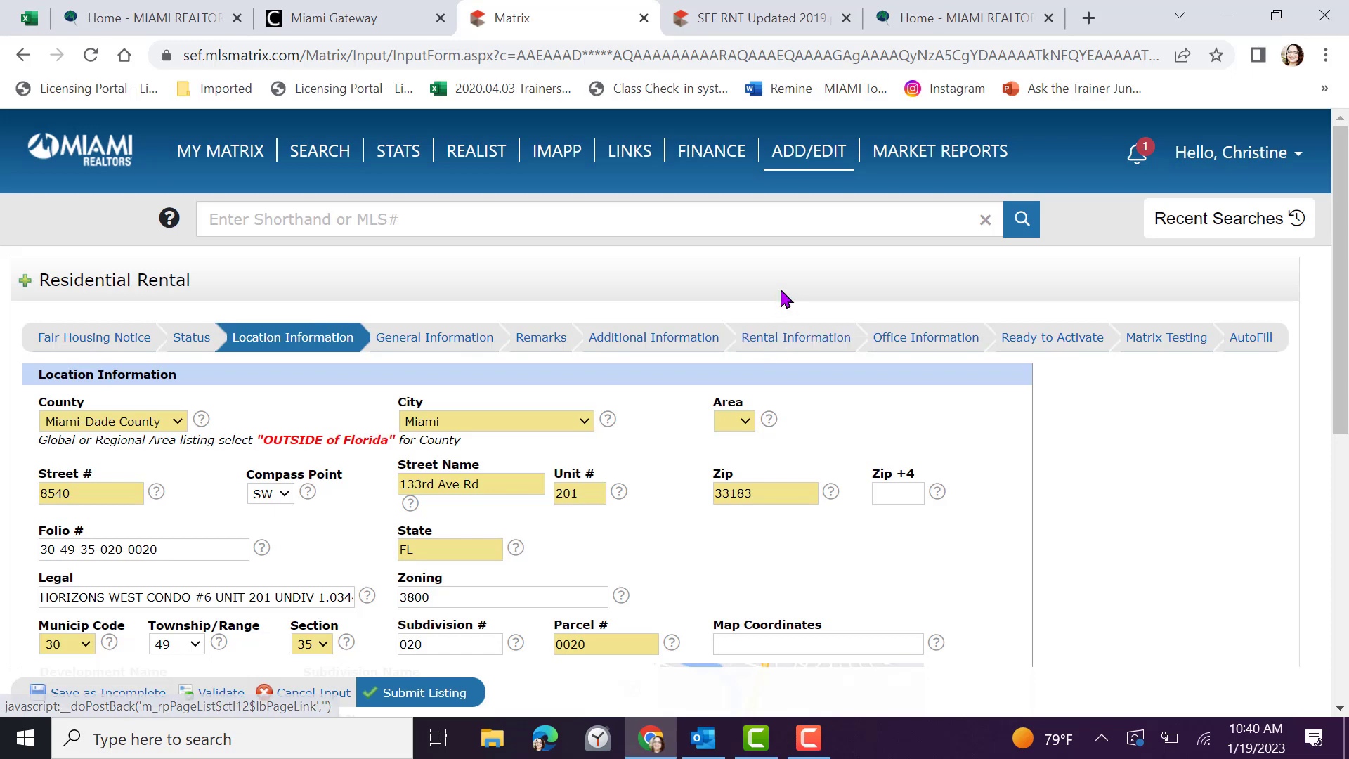
pyautogui.scroll(-1, 742, 291)
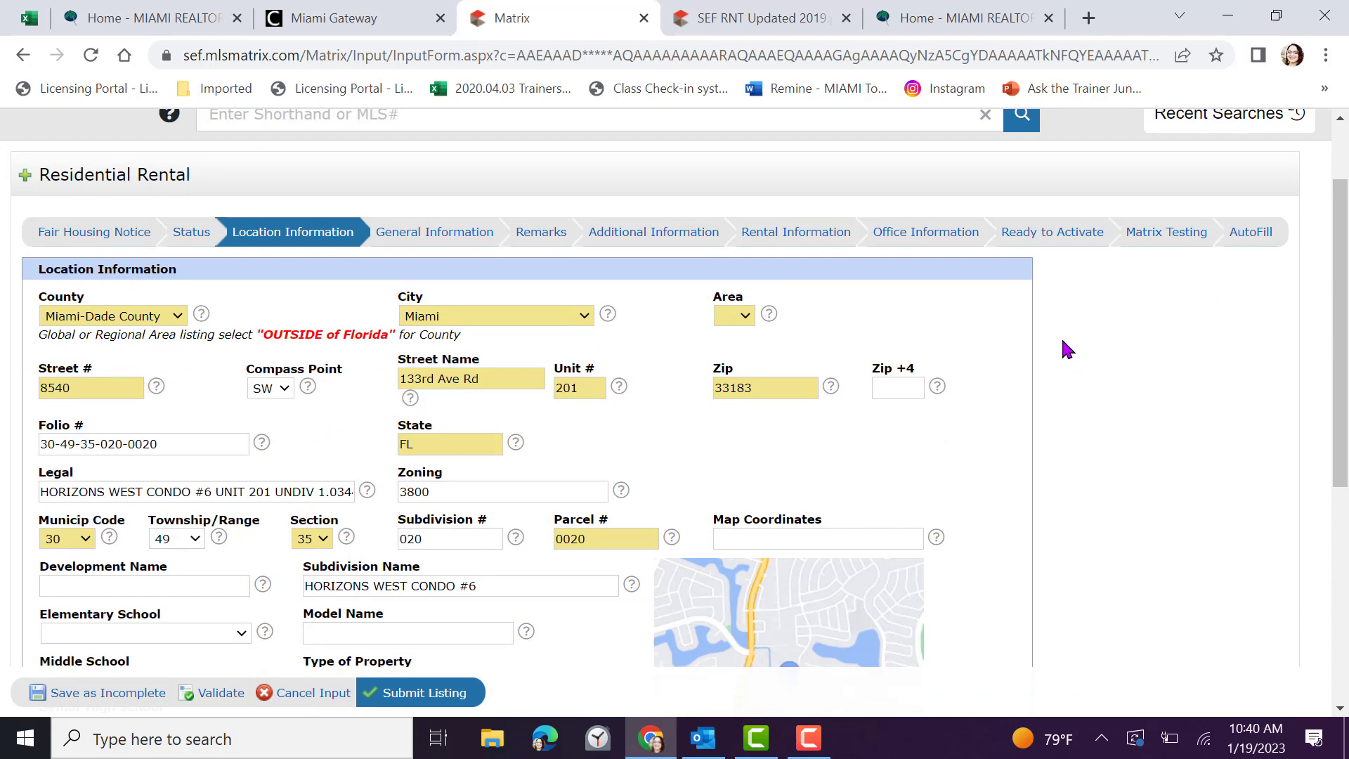
pyautogui.scroll(-1, 1068, 349)
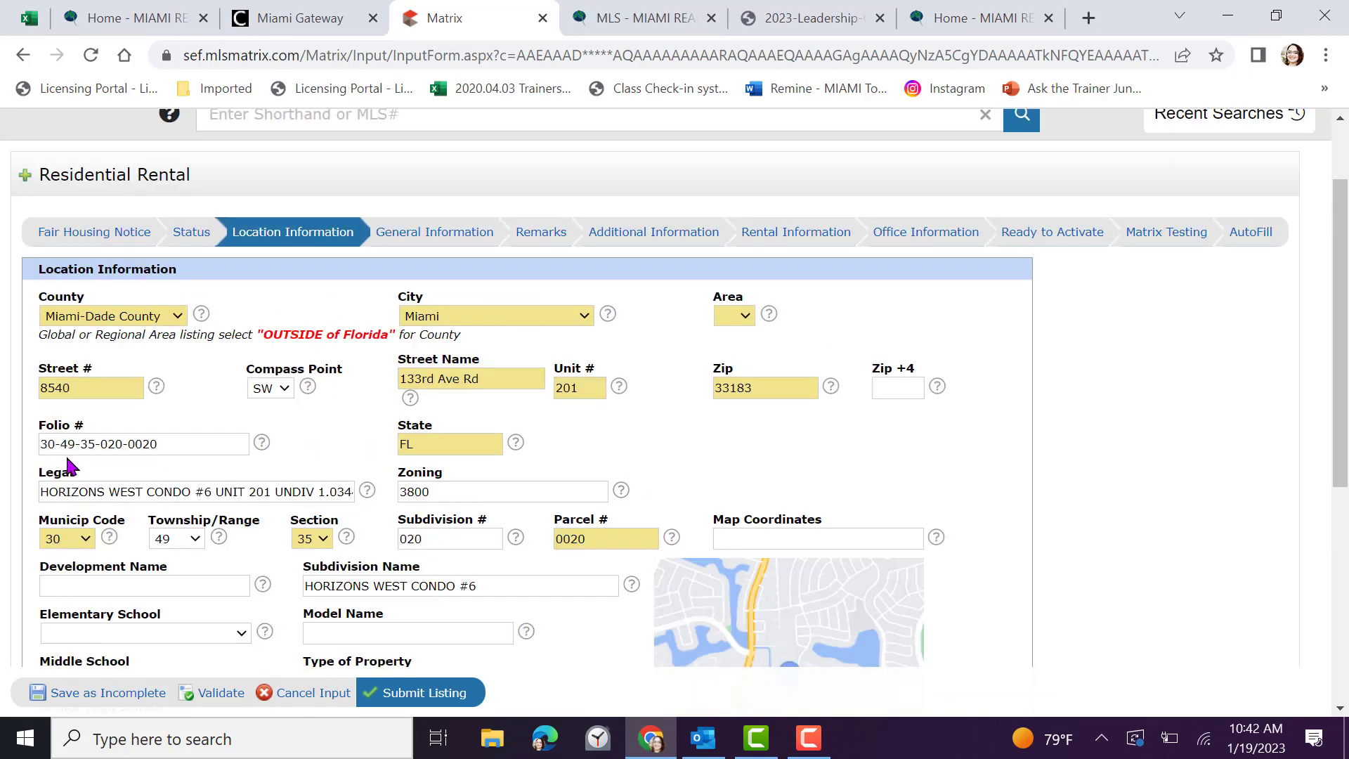
pyautogui.click(743, 321)
pyautogui.scroll(-3, 731, 467)
pyautogui.click(732, 466)
pyautogui.scroll(-2, 1120, 355)
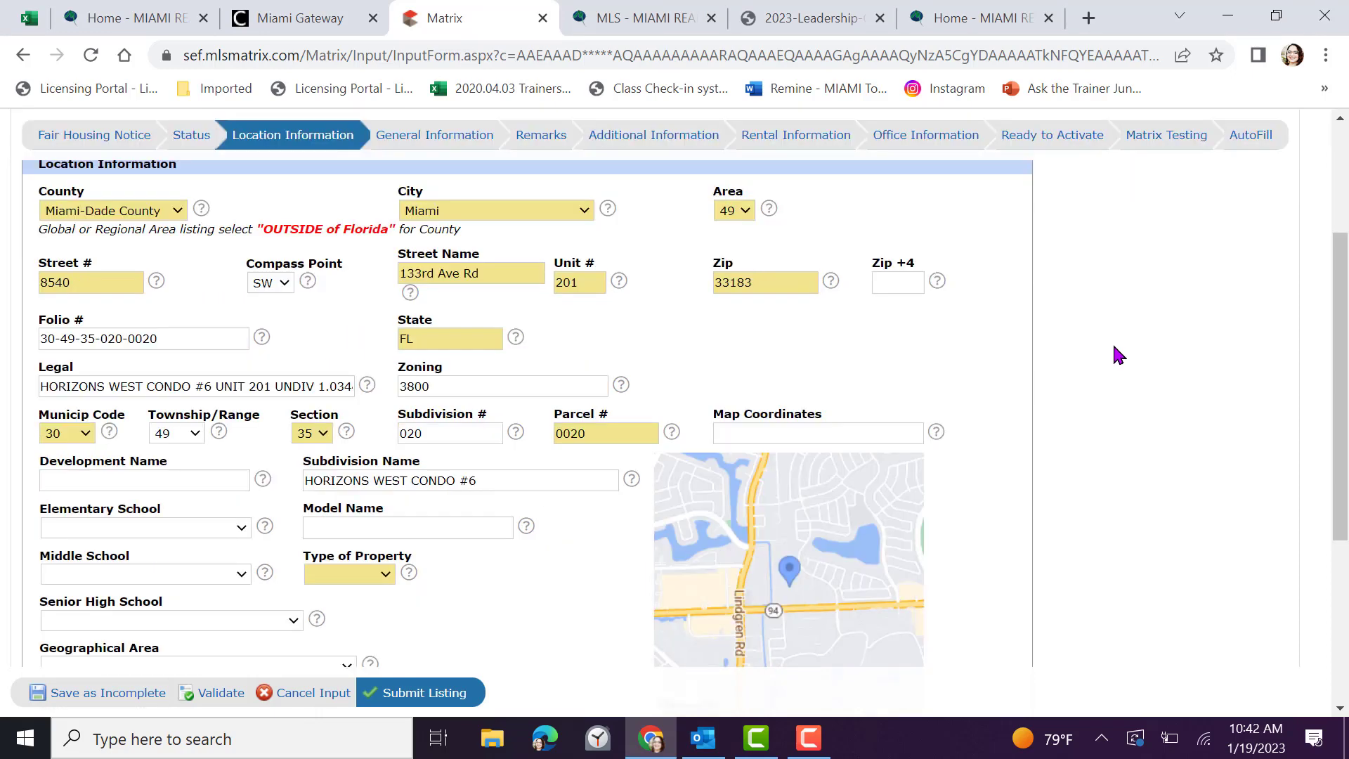
pyautogui.scroll(-3, 1113, 343)
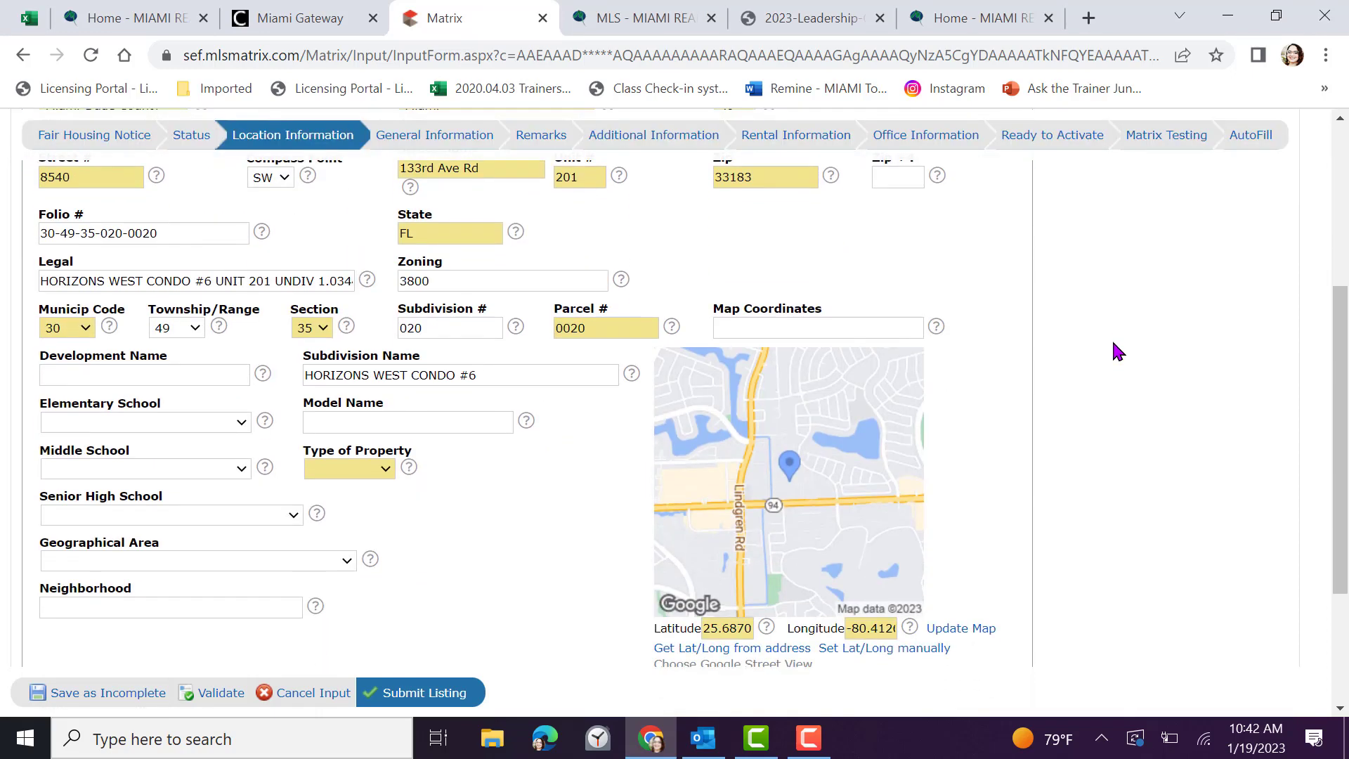
pyautogui.click(383, 470)
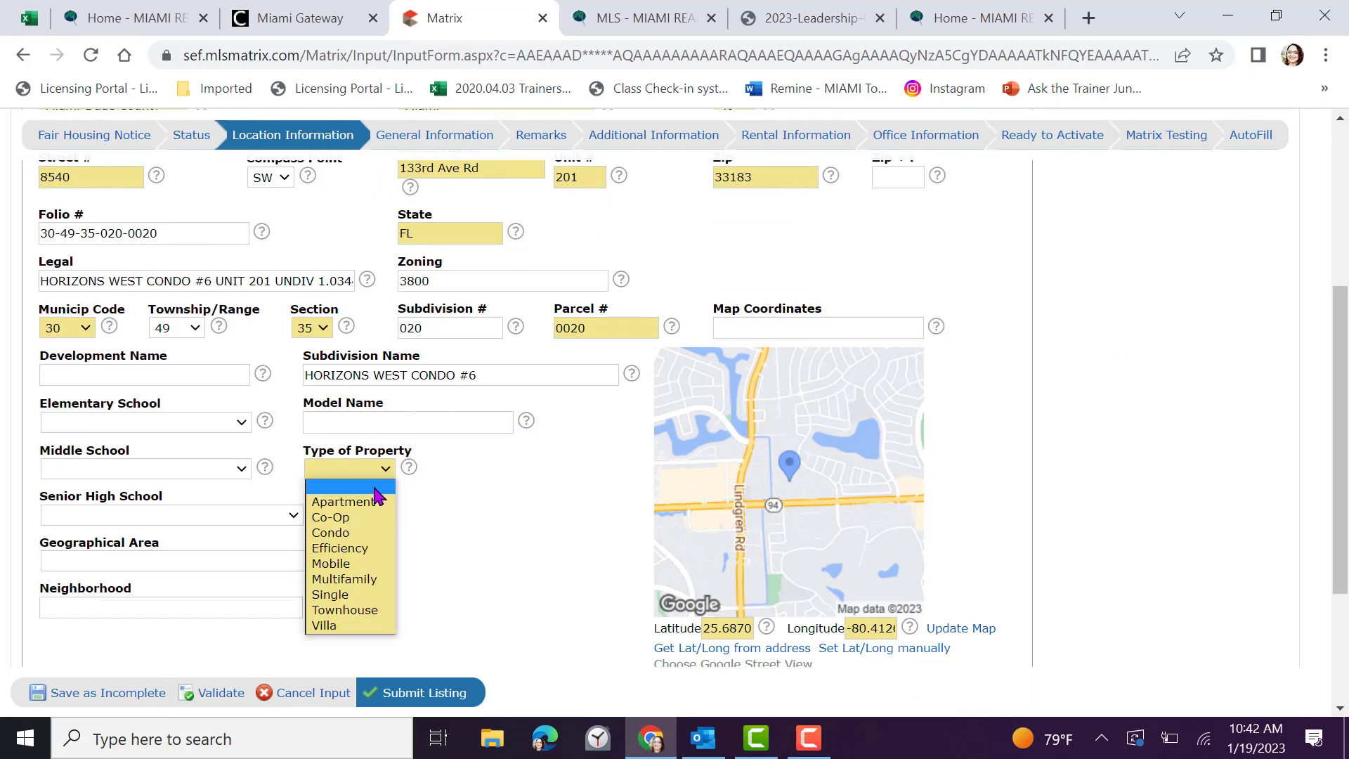
pyautogui.click(365, 534)
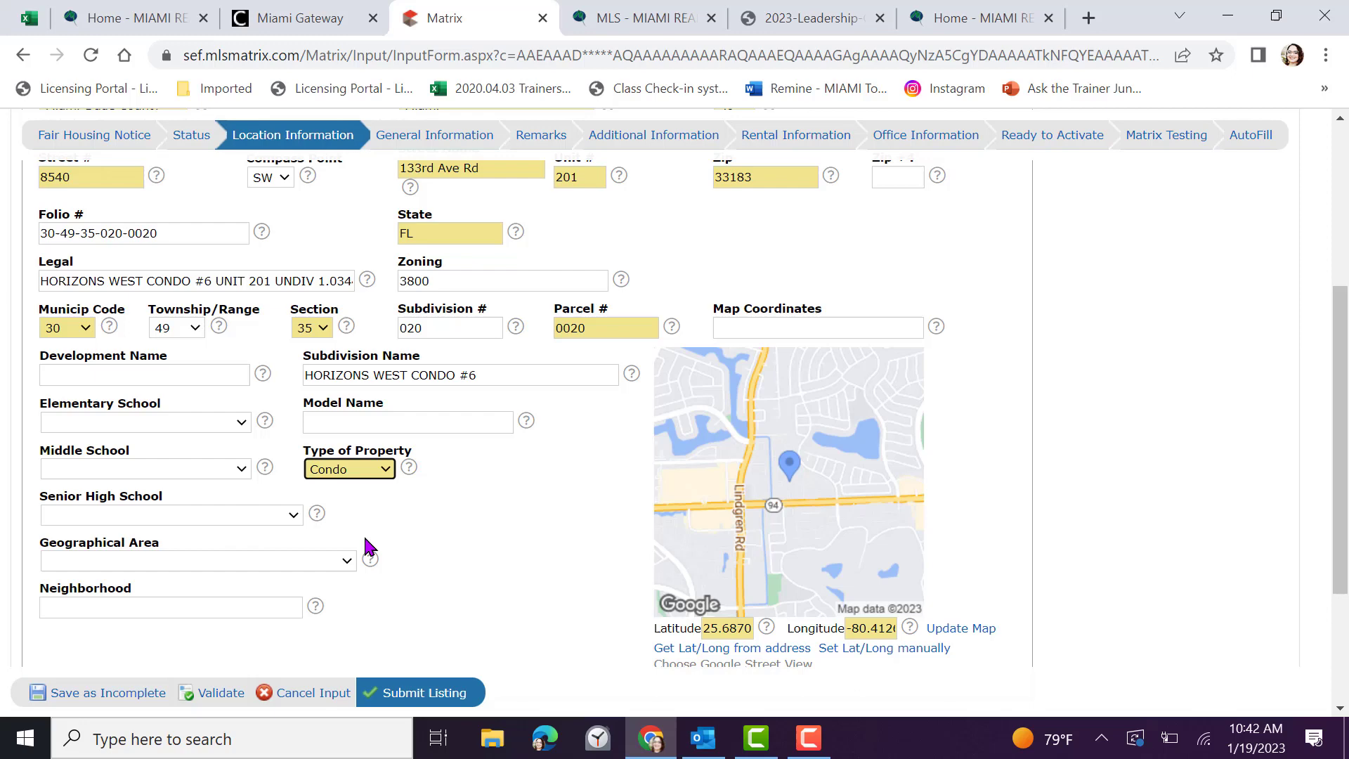
# Validate the form so incomplete sections show error icons.
pyautogui.scroll(1, 493, 535)
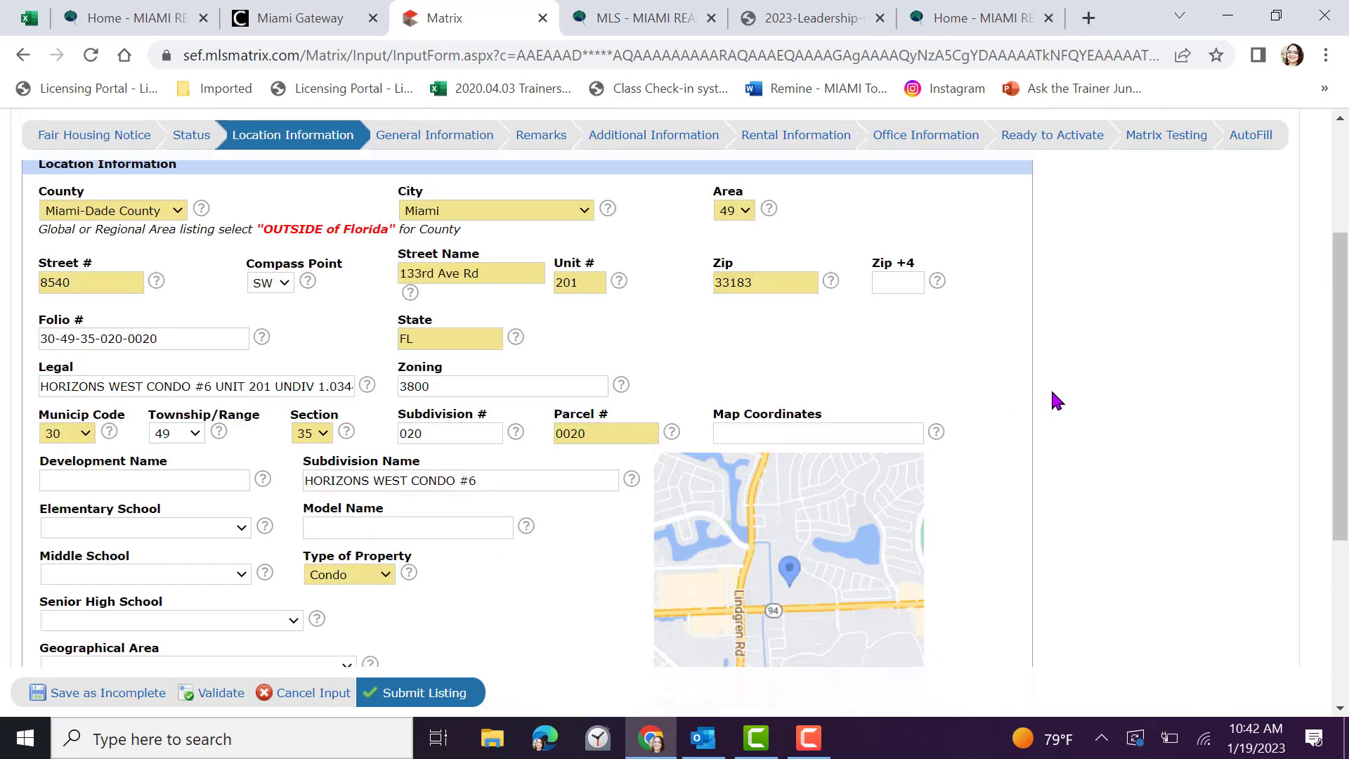
pyautogui.scroll(-1, 1057, 400)
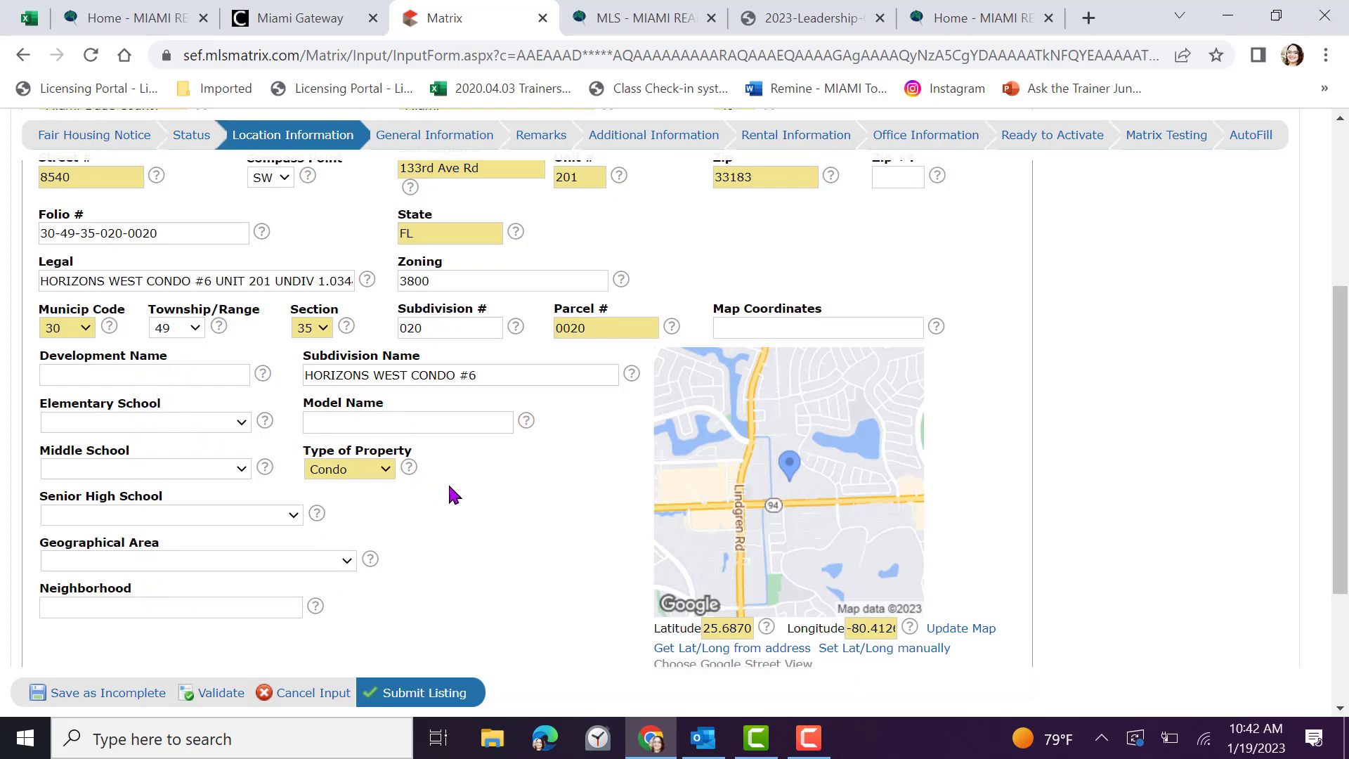
pyautogui.scroll(1, 520, 517)
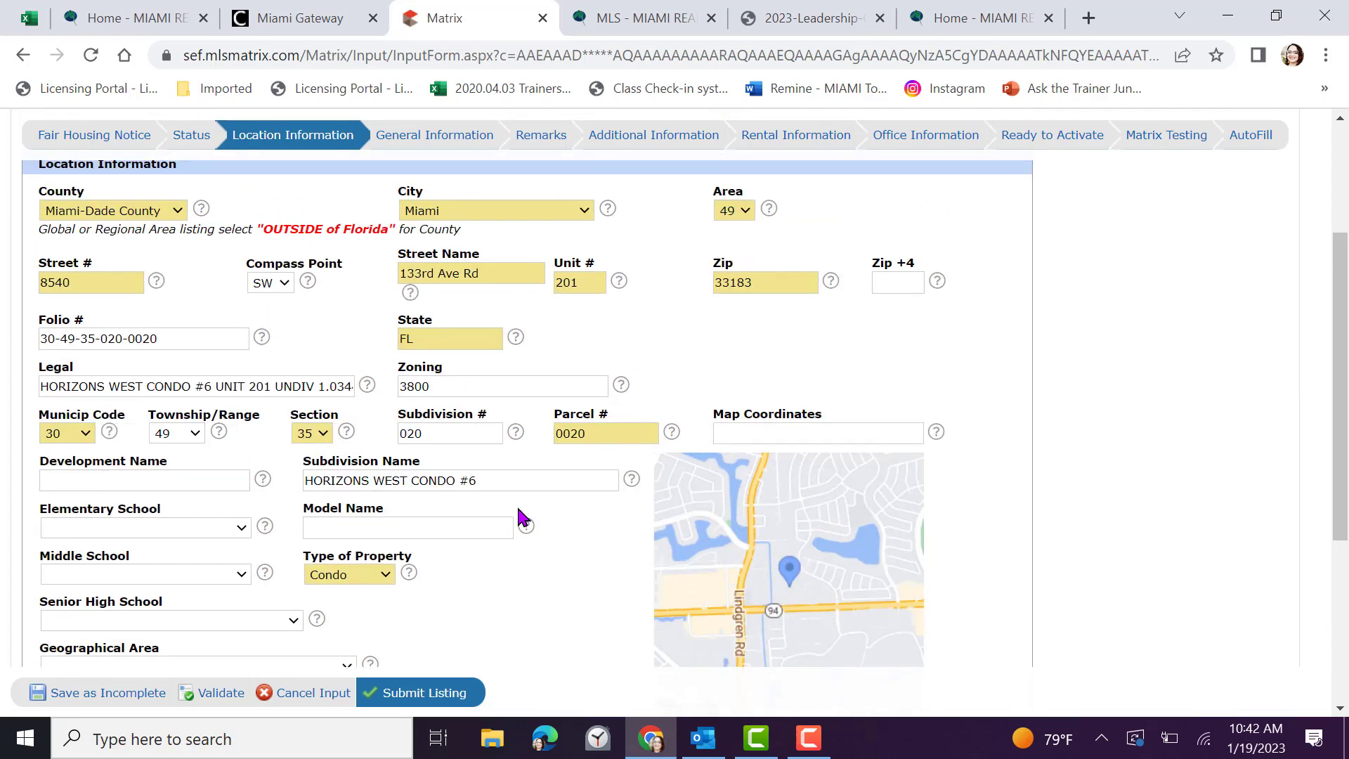
pyautogui.click(221, 694)
pyautogui.scroll(-5, 314, 560)
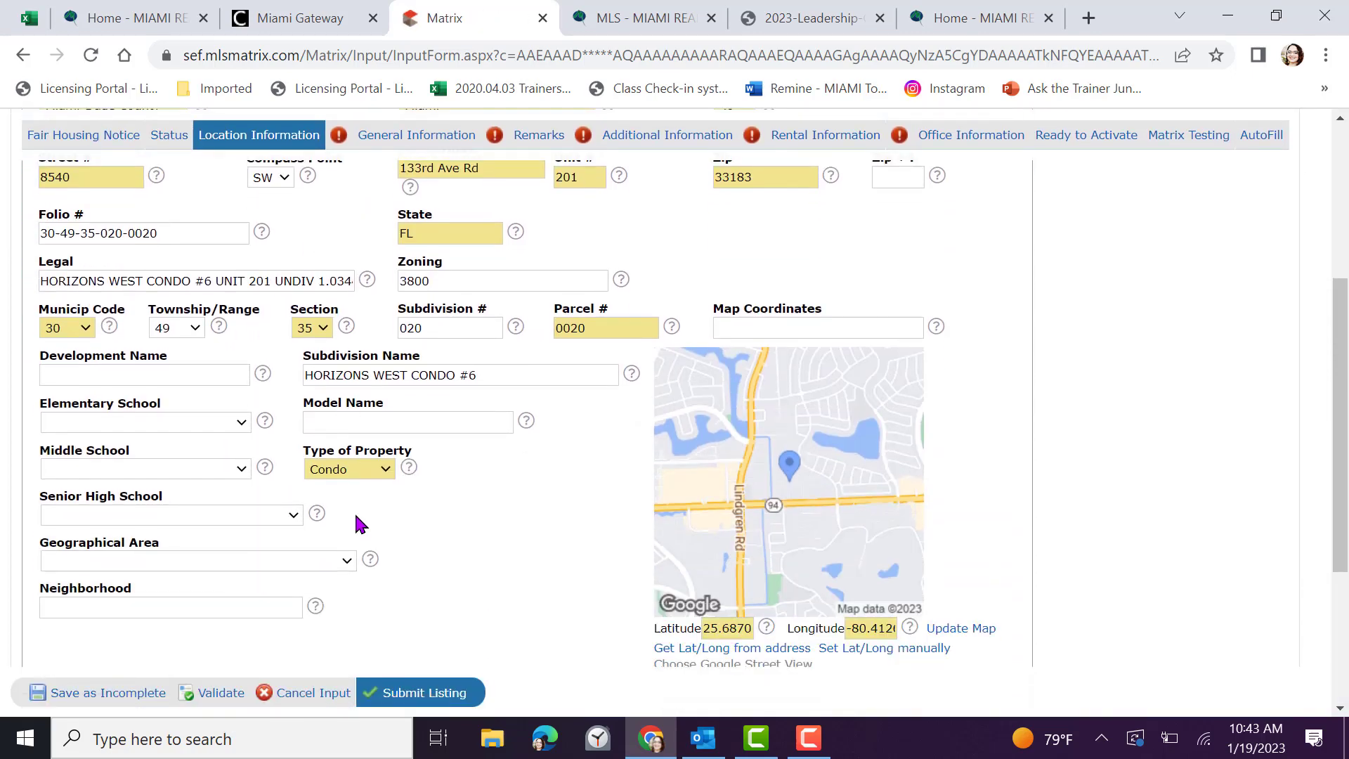
pyautogui.scroll(2, 356, 523)
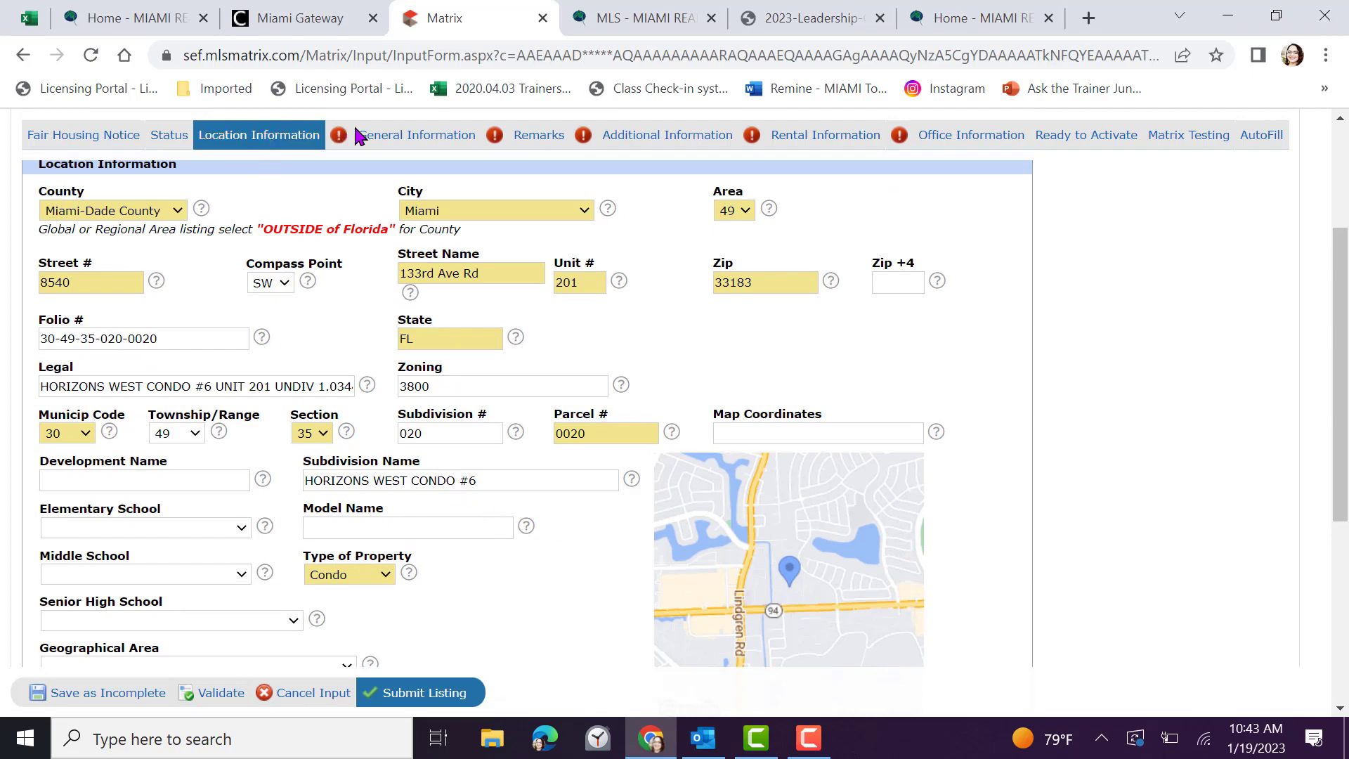
# Enter Rent Price 1600 per Month, For Sale No, and Style R62-Condo/Co-Op/Annual.
pyautogui.click(403, 139)
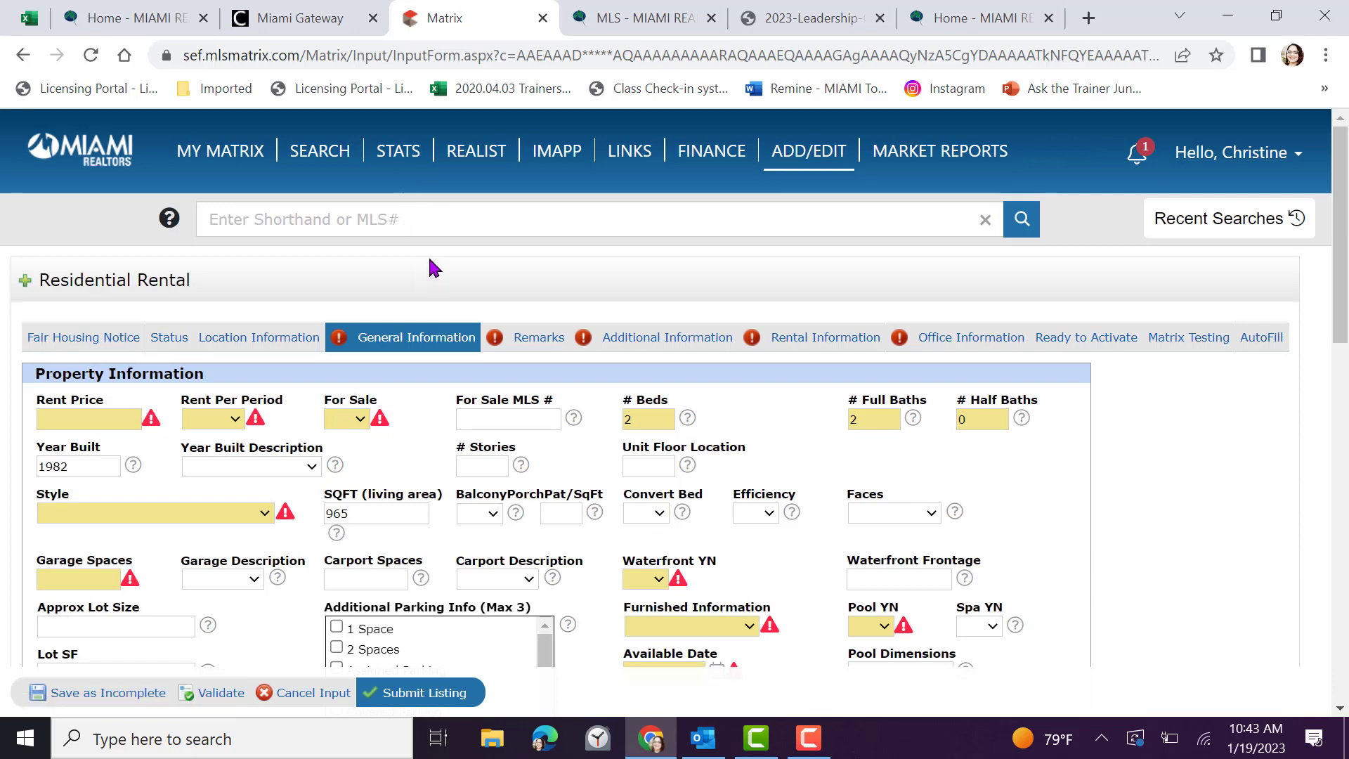
pyautogui.scroll(-1, 430, 260)
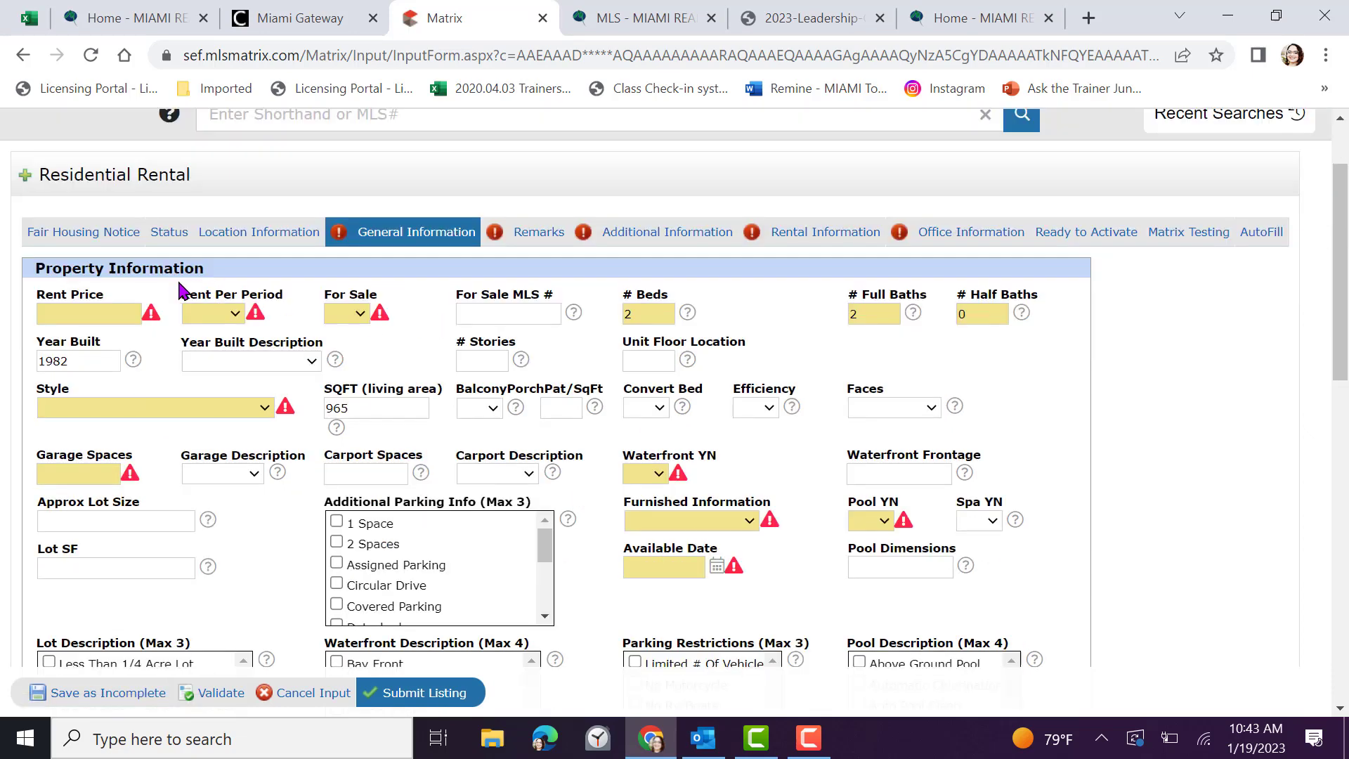
pyautogui.moveTo(149, 325)
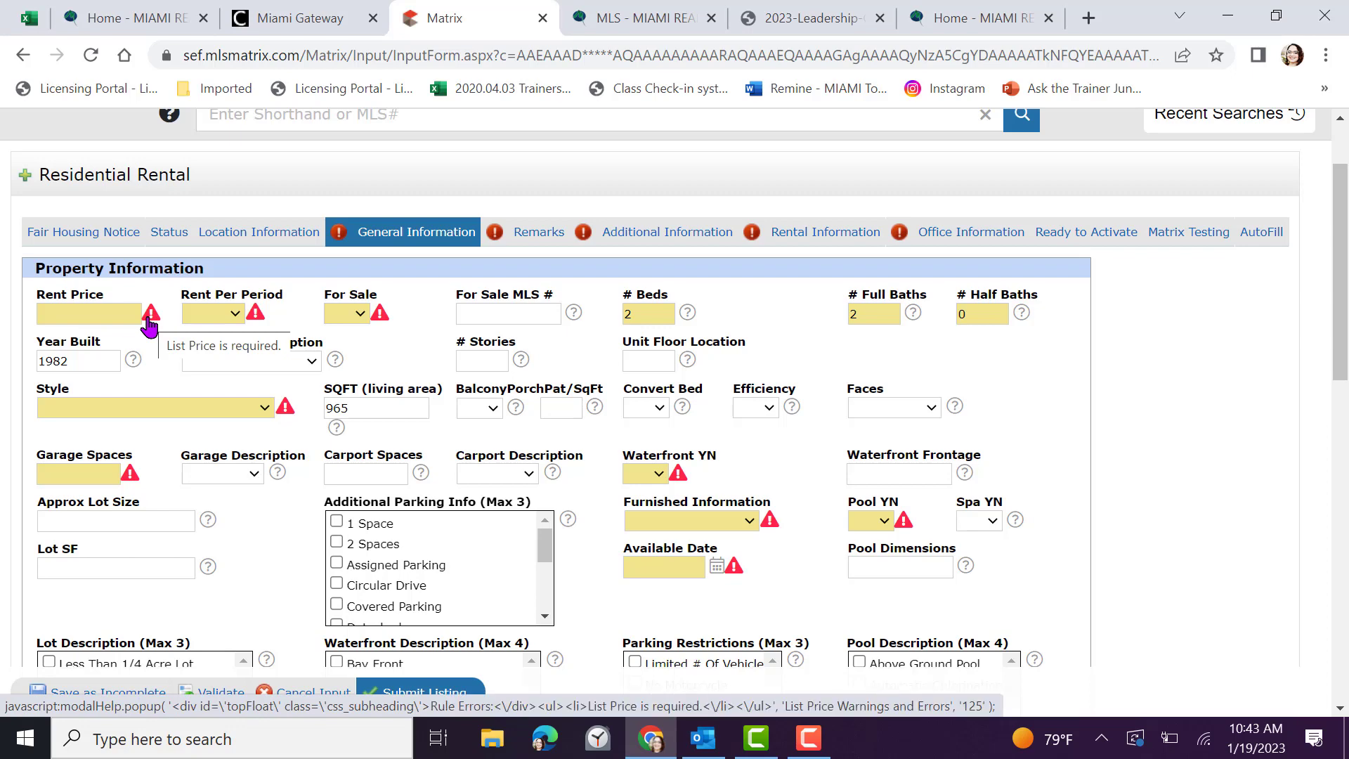
pyautogui.click(88, 314)
pyautogui.write('1600')
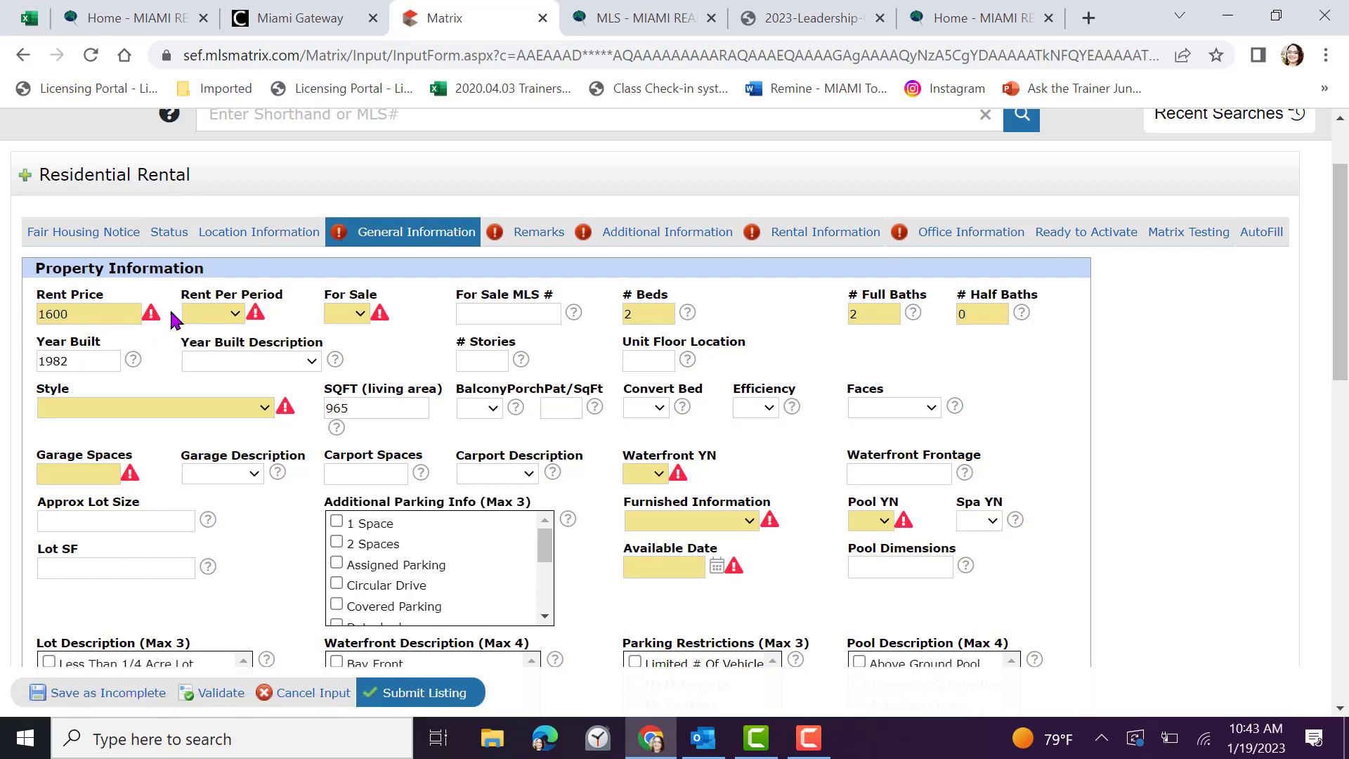
pyautogui.click(222, 322)
pyautogui.click(207, 348)
pyautogui.click(358, 314)
pyautogui.click(337, 361)
pyautogui.click(232, 413)
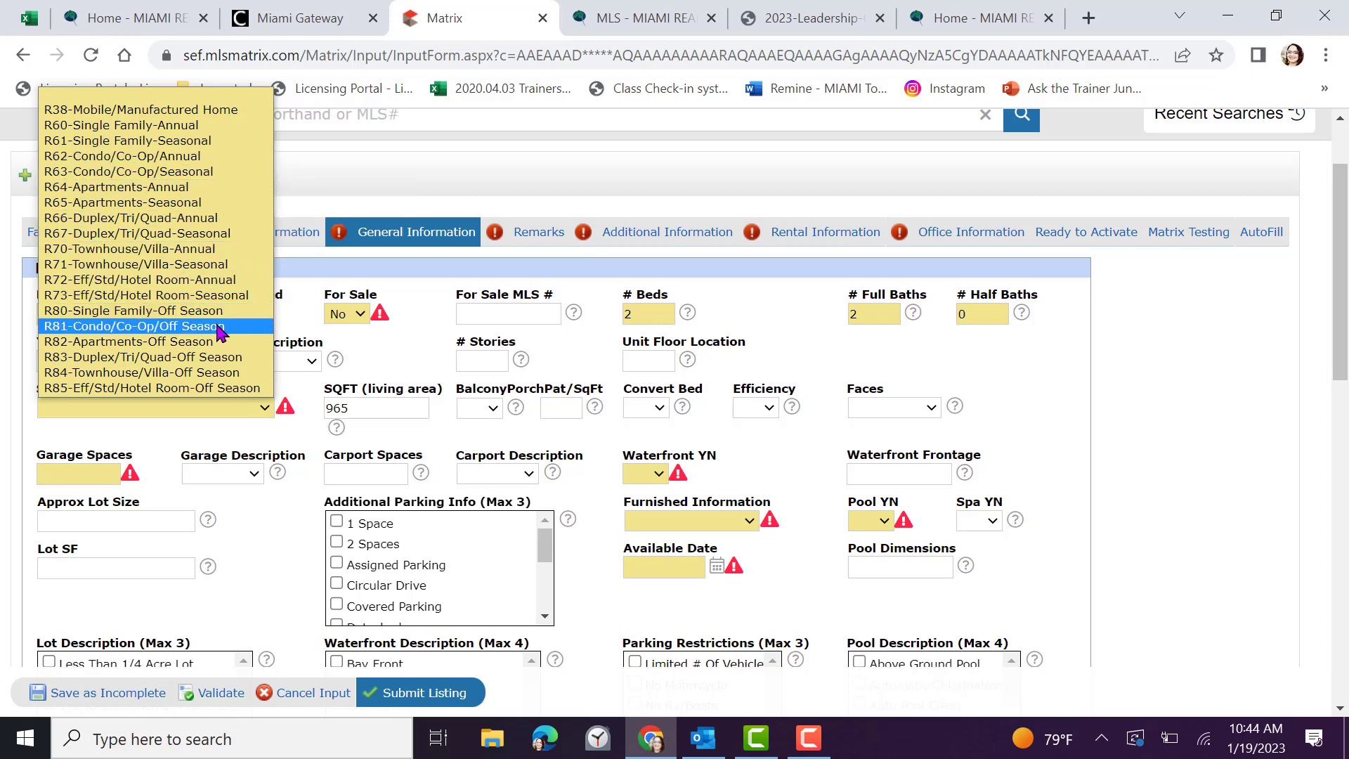
pyautogui.click(235, 157)
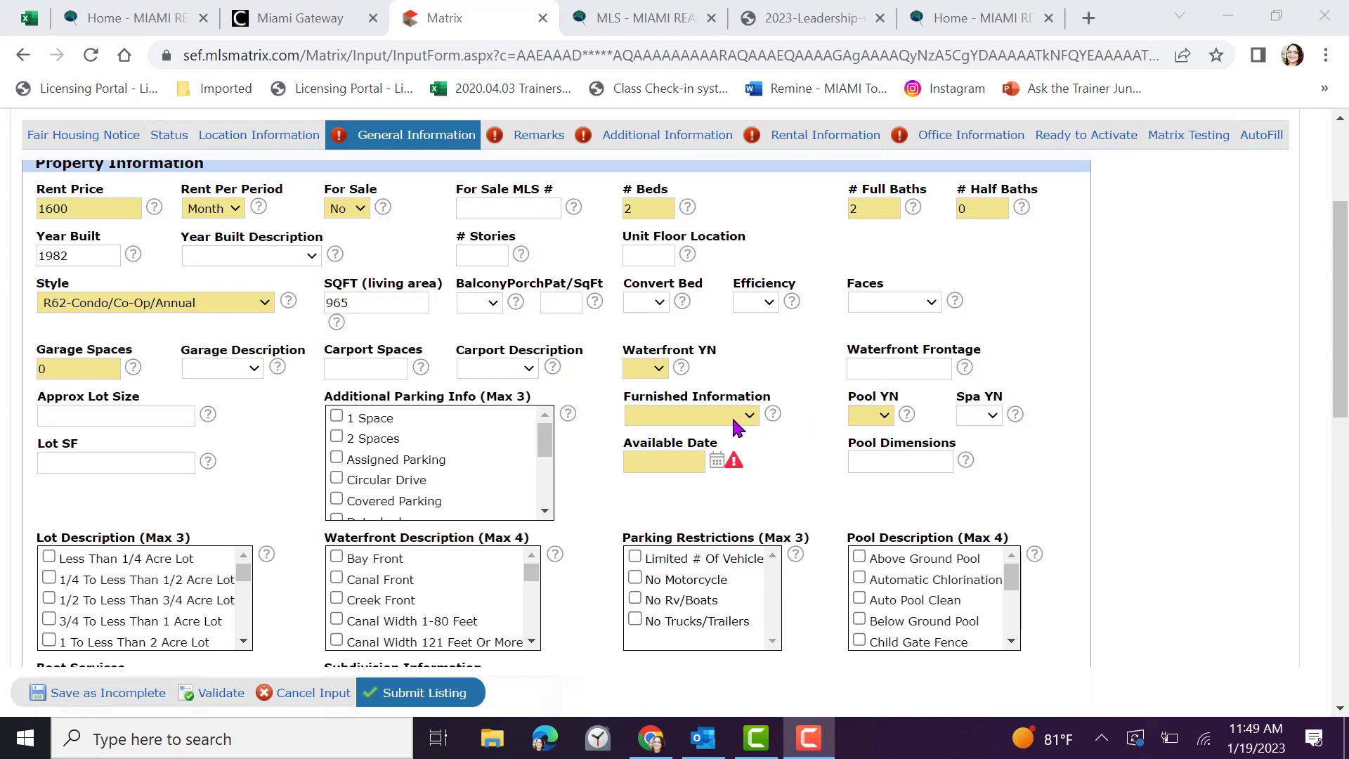
# Set Waterfront No, Unfurnished, Pool Yes, and an Available Date of 02/28/2023.
pyautogui.click(659, 373)
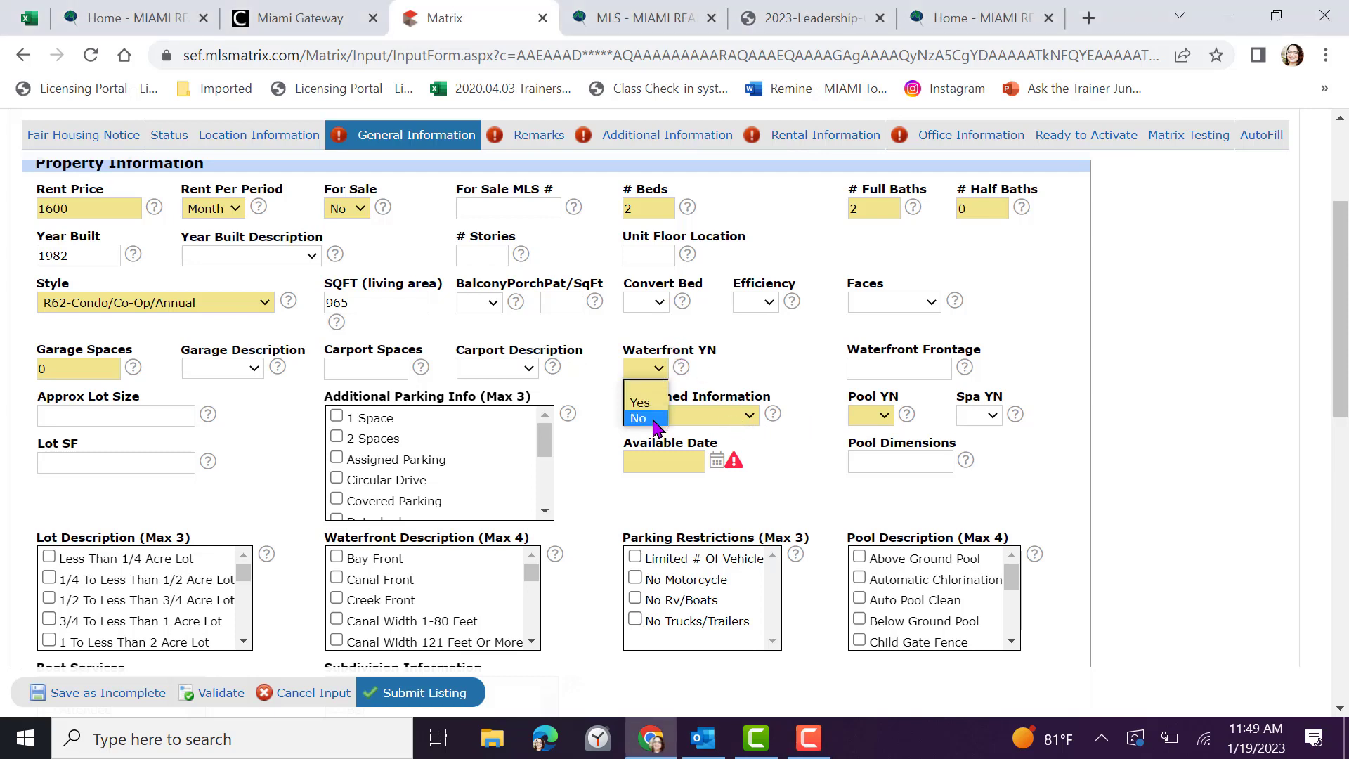
pyautogui.click(639, 418)
pyautogui.click(731, 421)
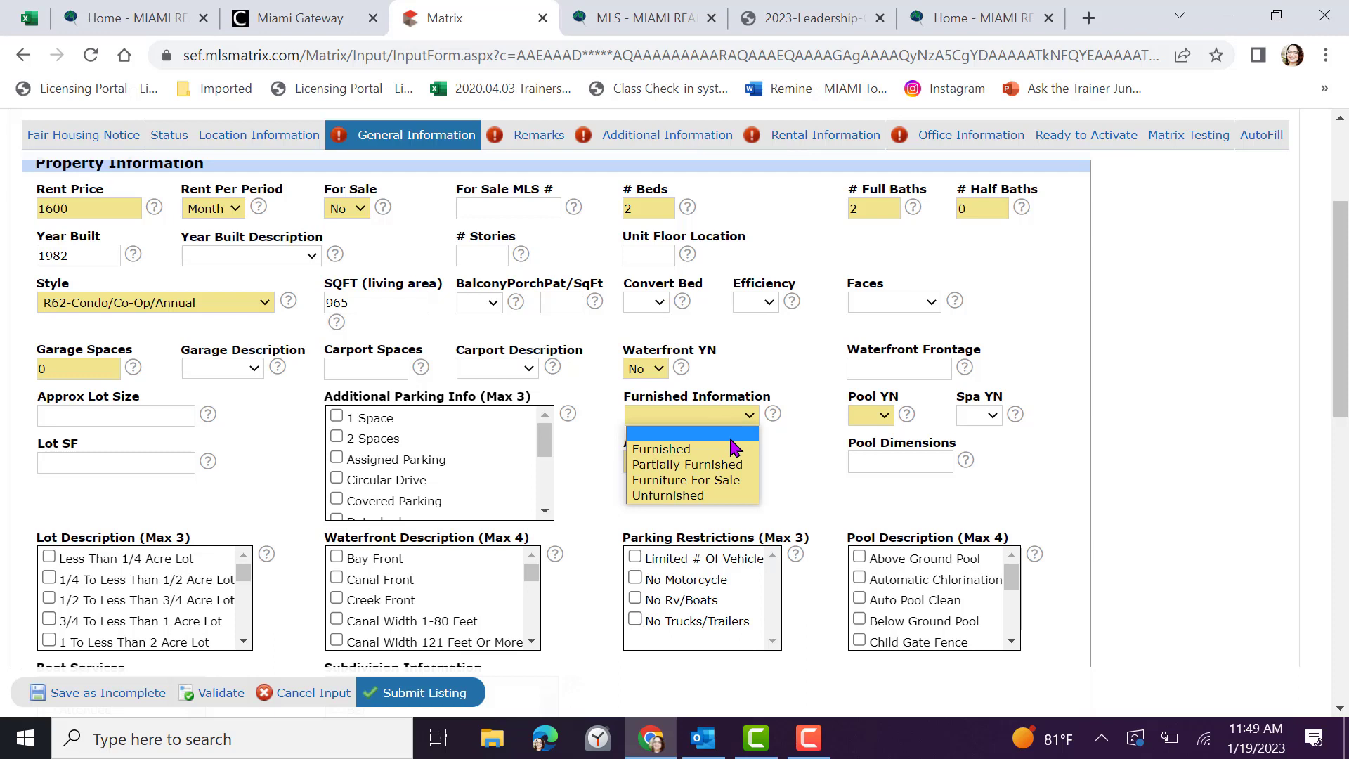
pyautogui.click(720, 496)
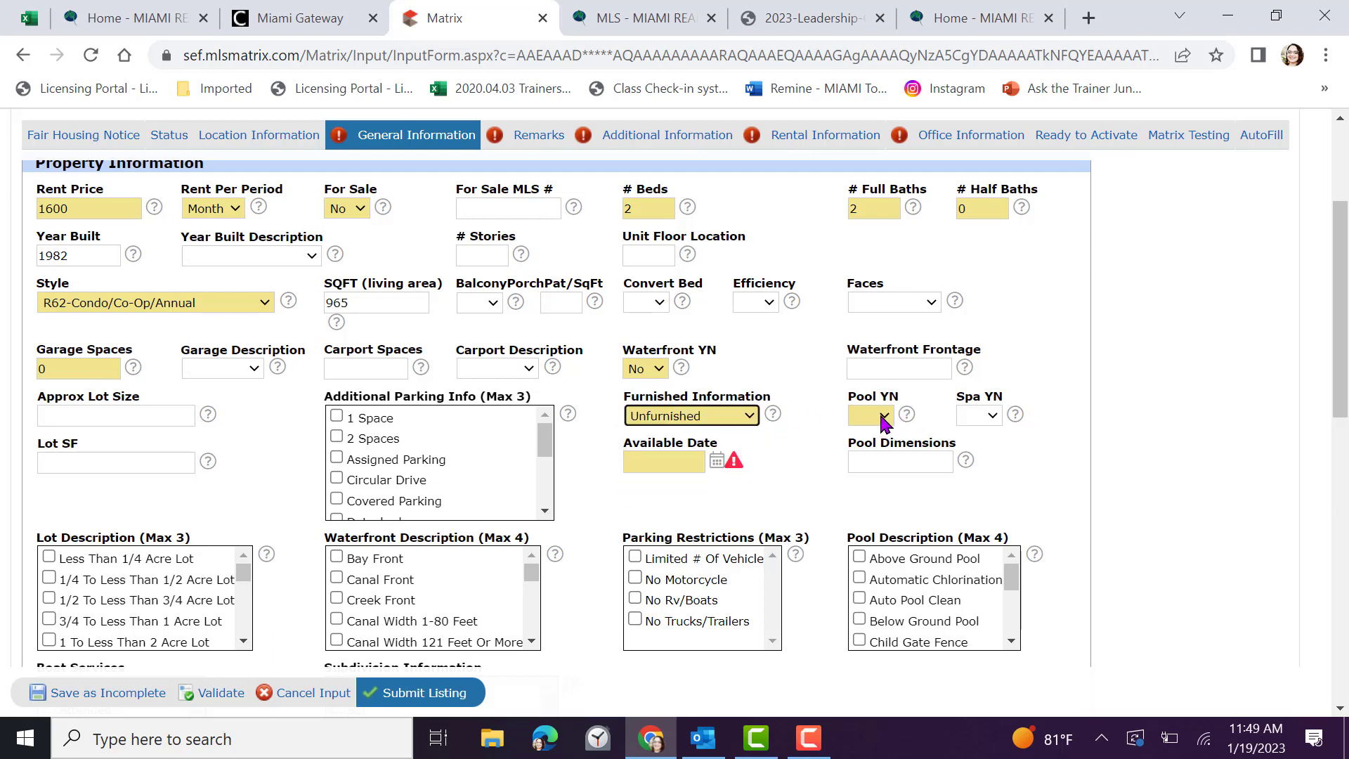
pyautogui.click(870, 415)
pyautogui.click(864, 444)
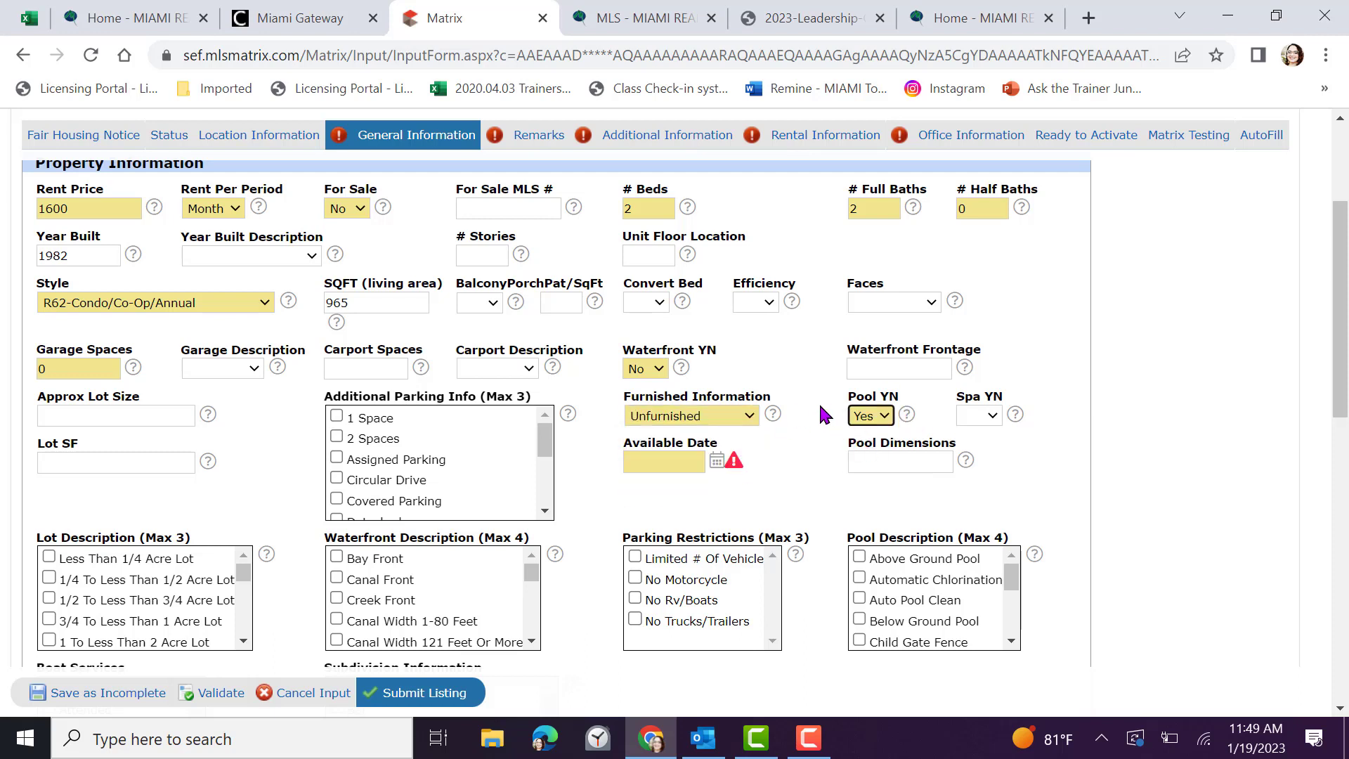
pyautogui.click(718, 469)
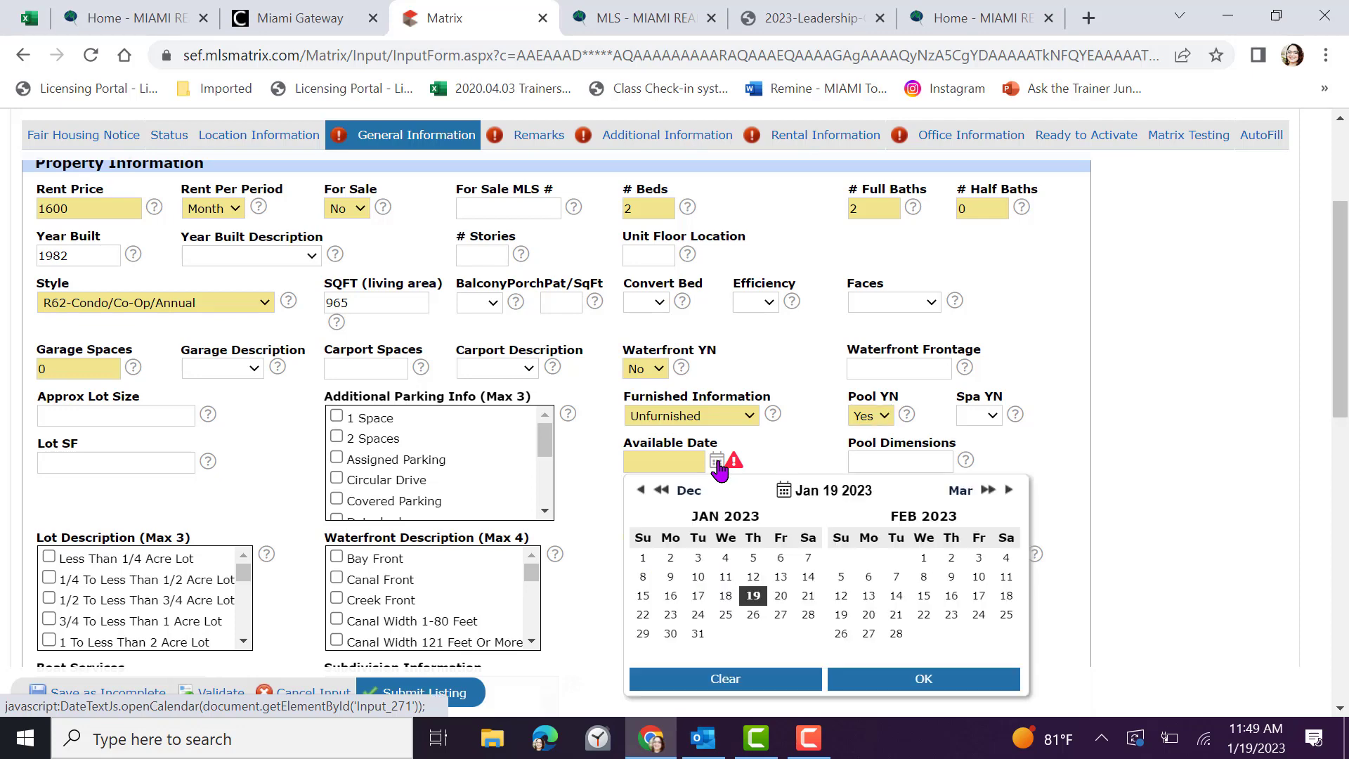
pyautogui.click(896, 635)
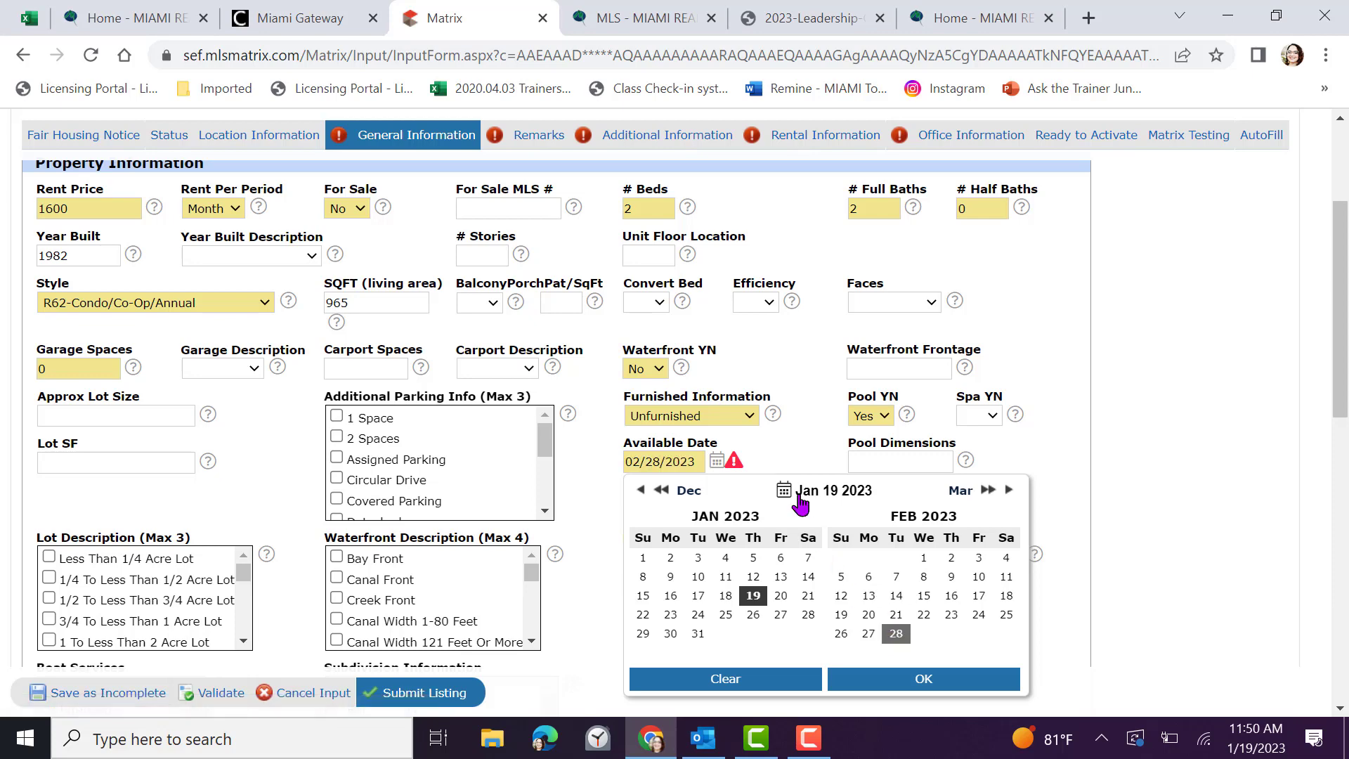
pyautogui.click(918, 678)
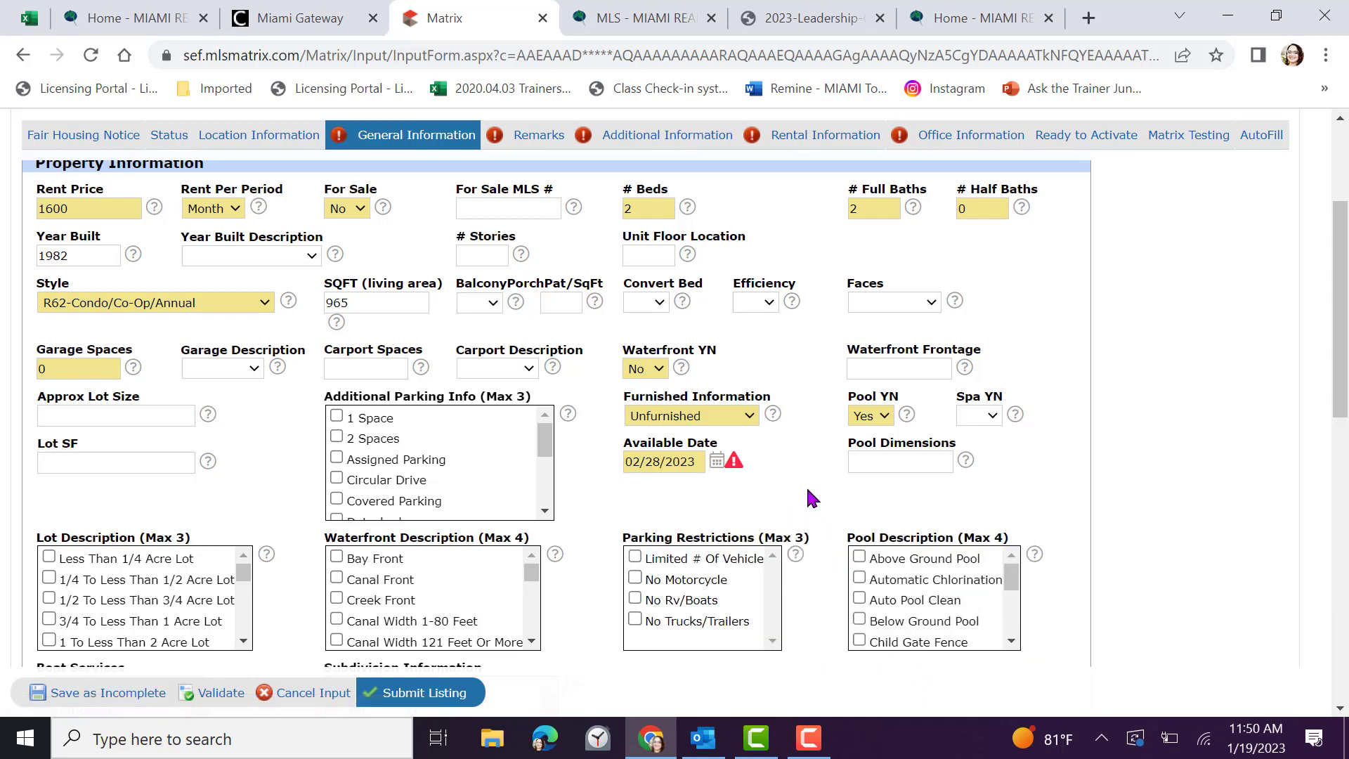
# Revalidate the form to see Remarks, Additional, Rental and Office Information still flagged.
pyautogui.click(220, 694)
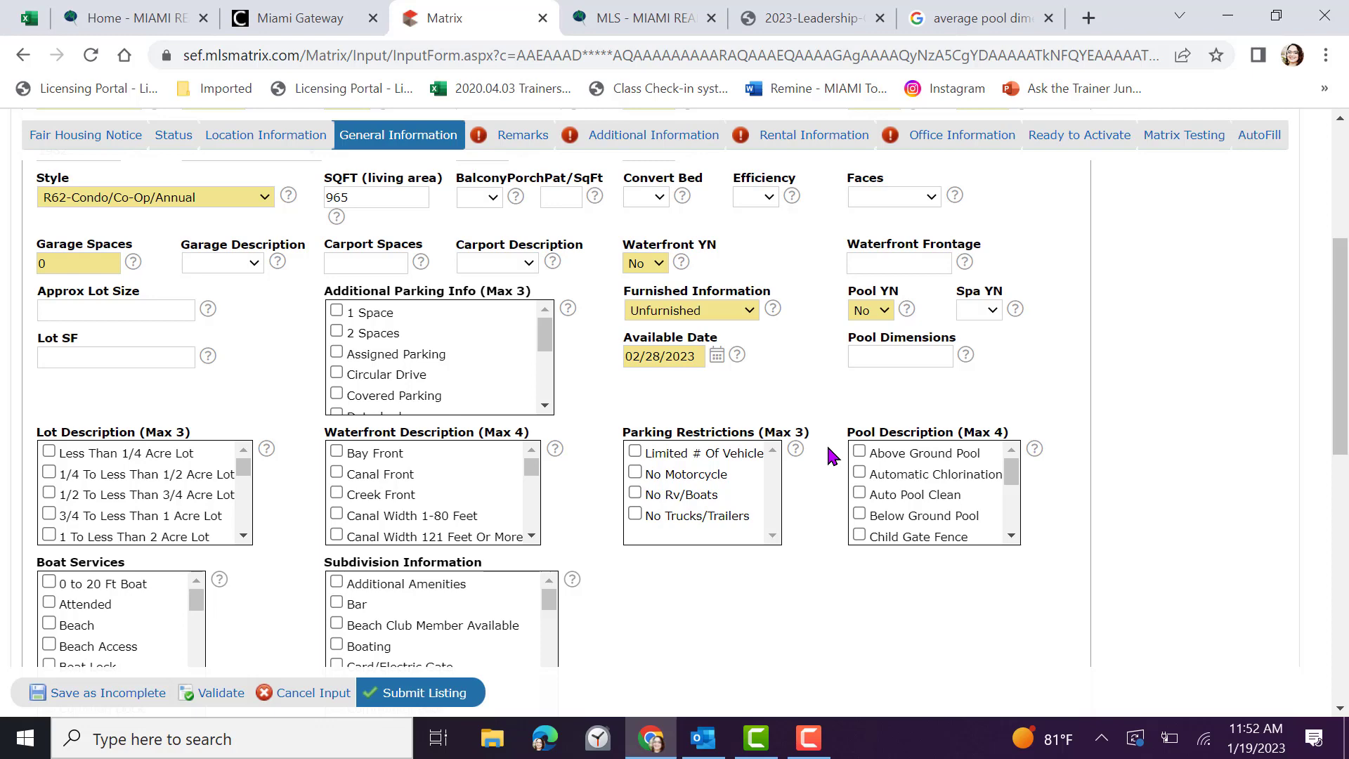
pyautogui.scroll(-7, 288, 443)
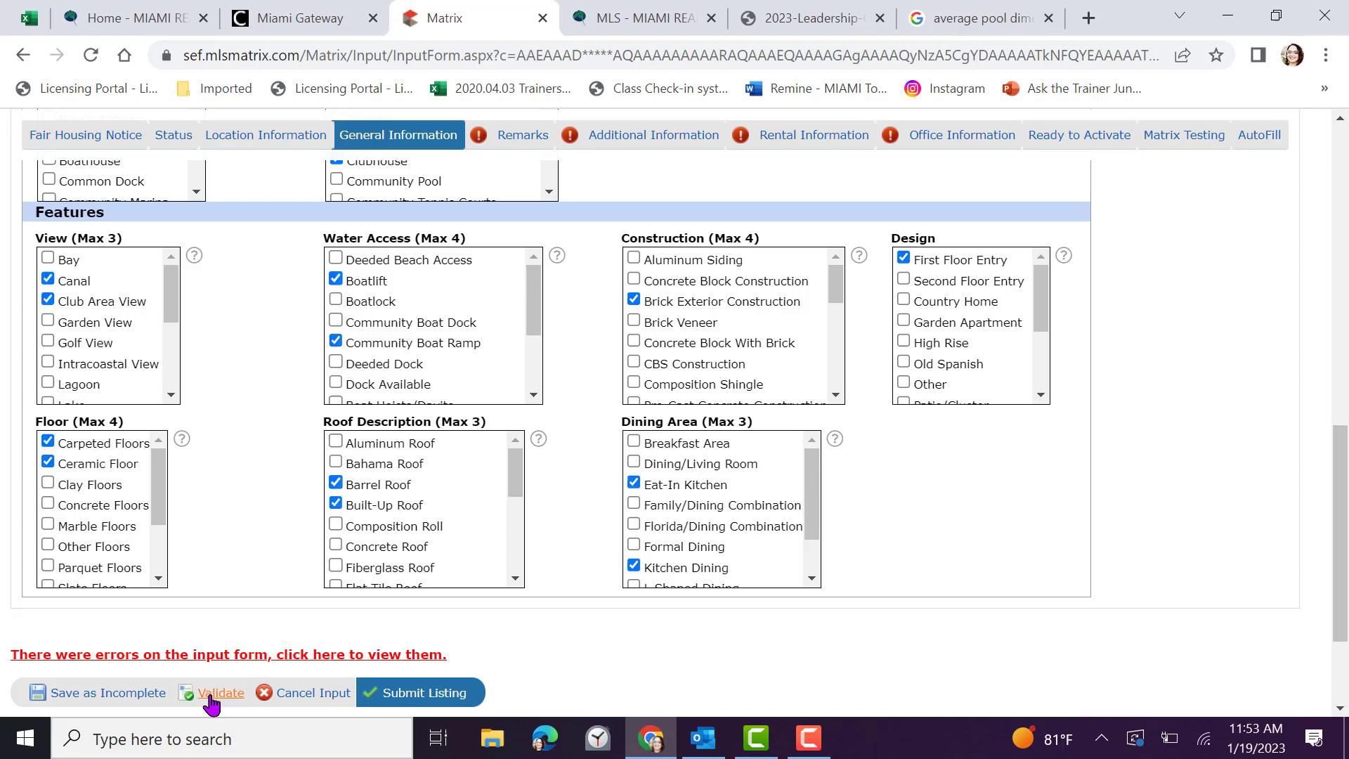
pyautogui.click(213, 695)
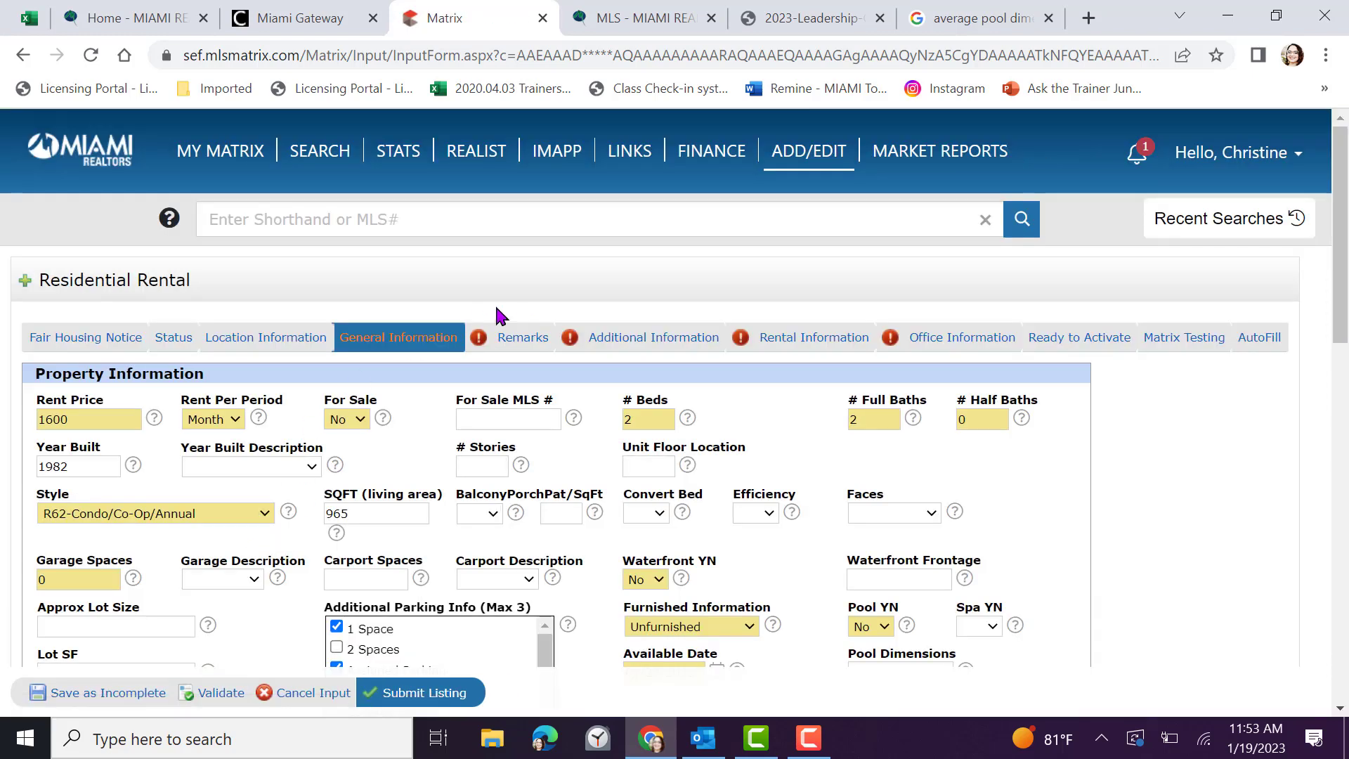
# Validate the form and paste the Kendall condo description (multiple pools, tennis, basketball courts) into Remarks.
pyautogui.click(518, 341)
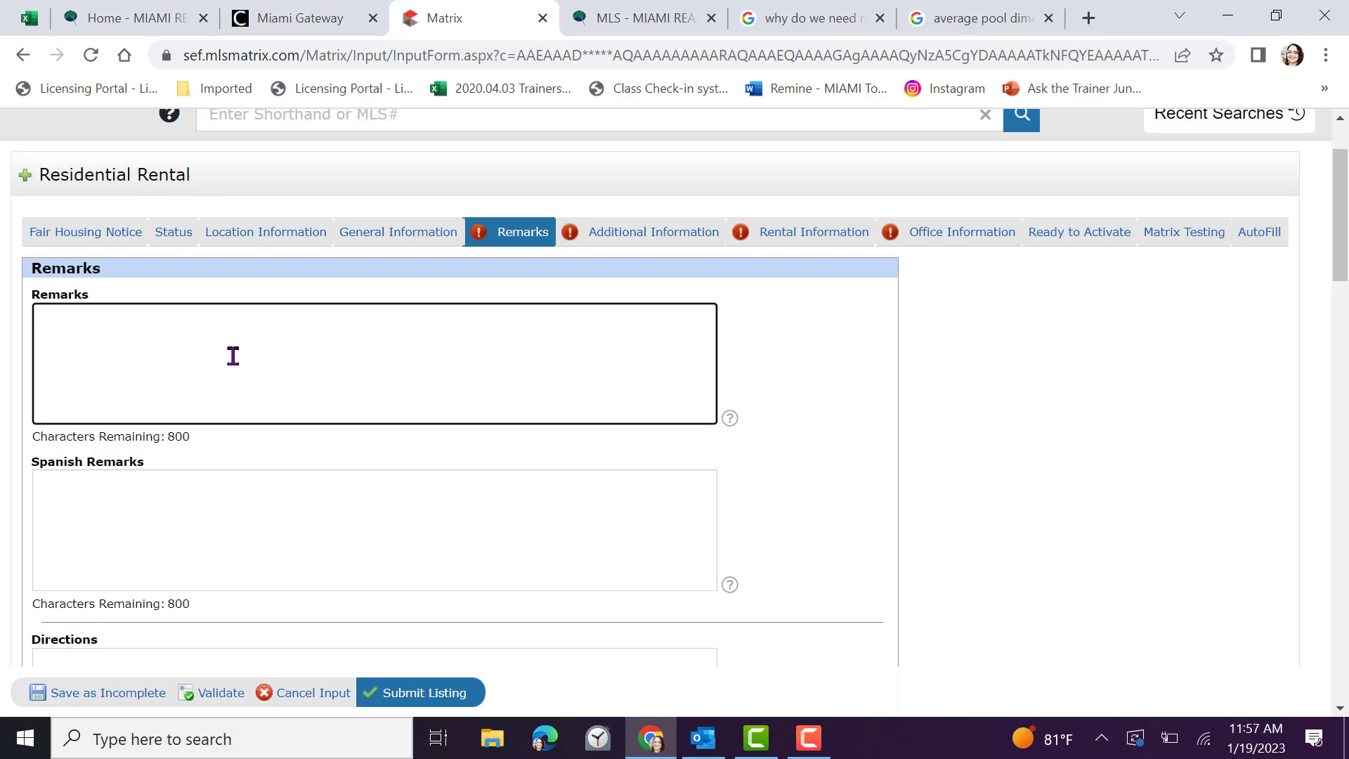
pyautogui.scroll(-6, 233, 356)
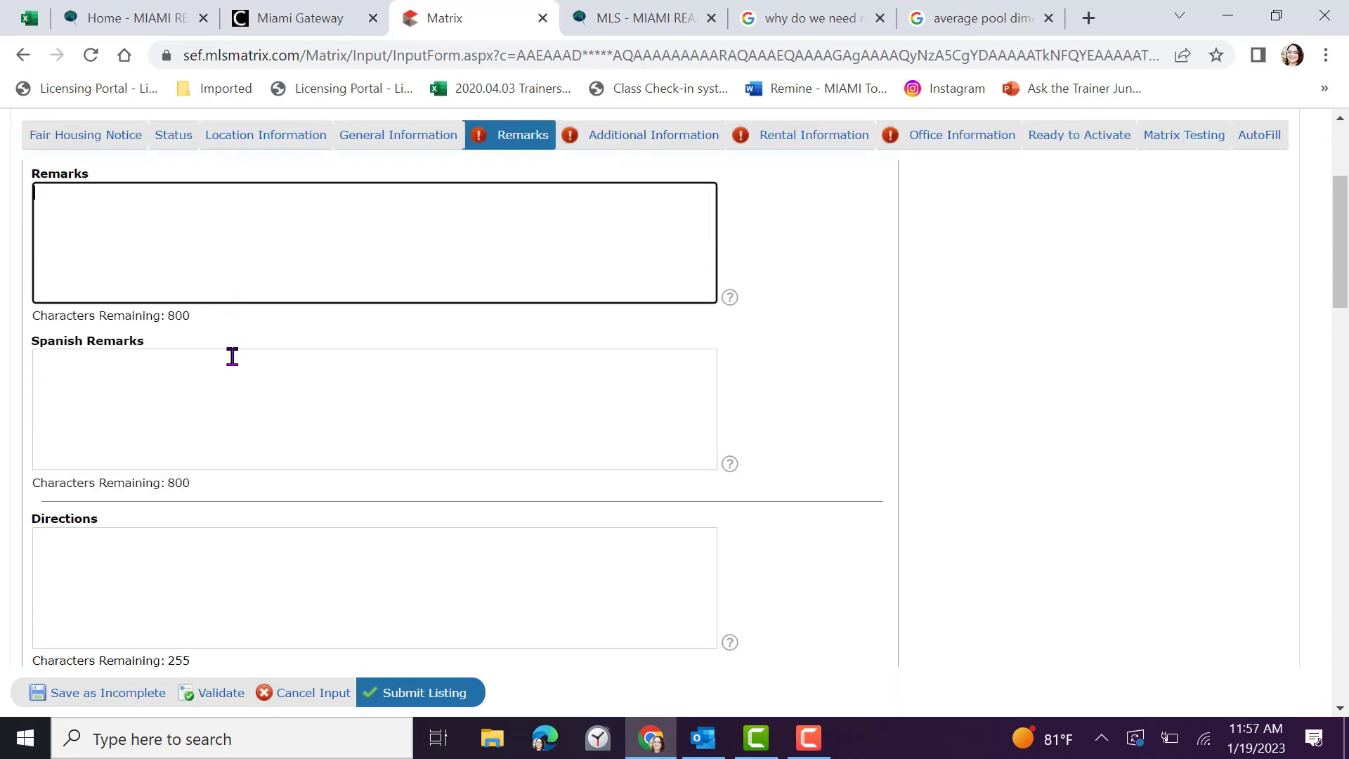
pyautogui.scroll(-3, 232, 356)
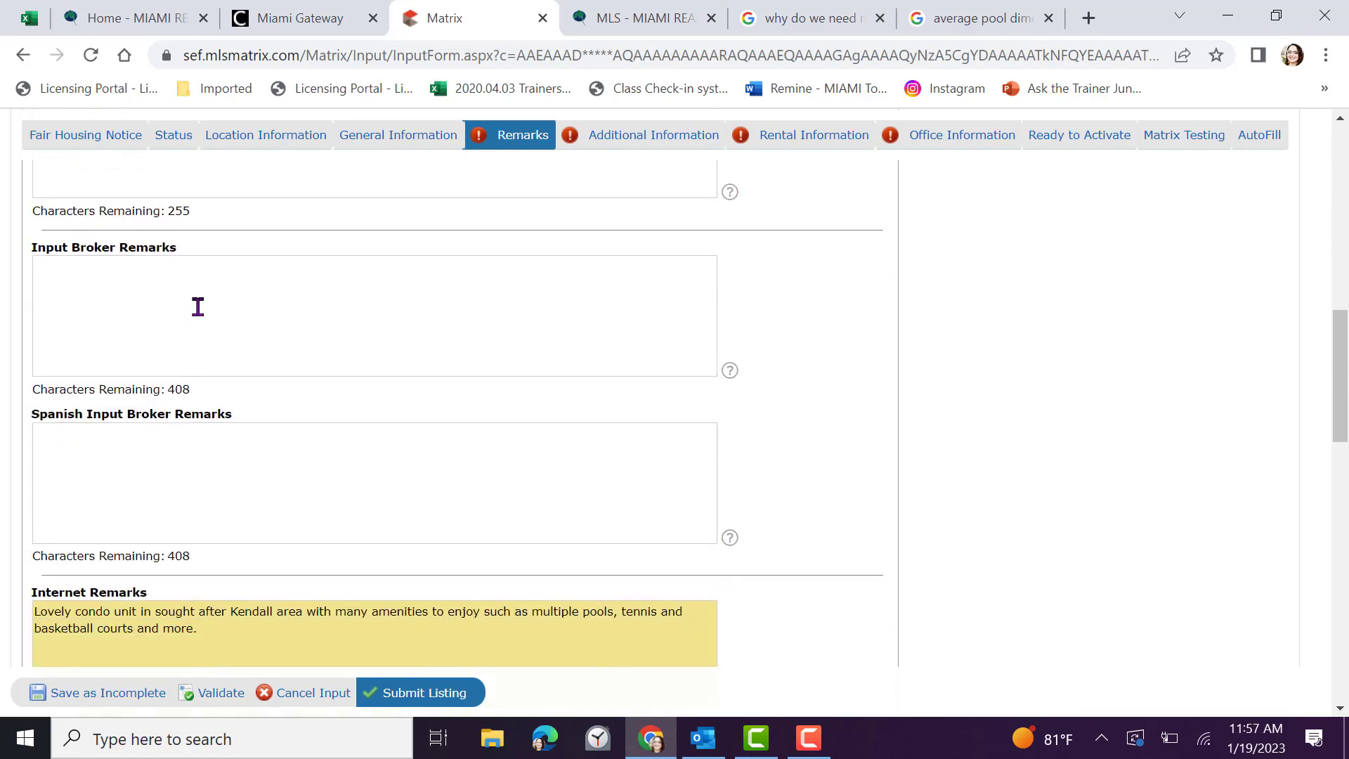
pyautogui.scroll(-7, 207, 306)
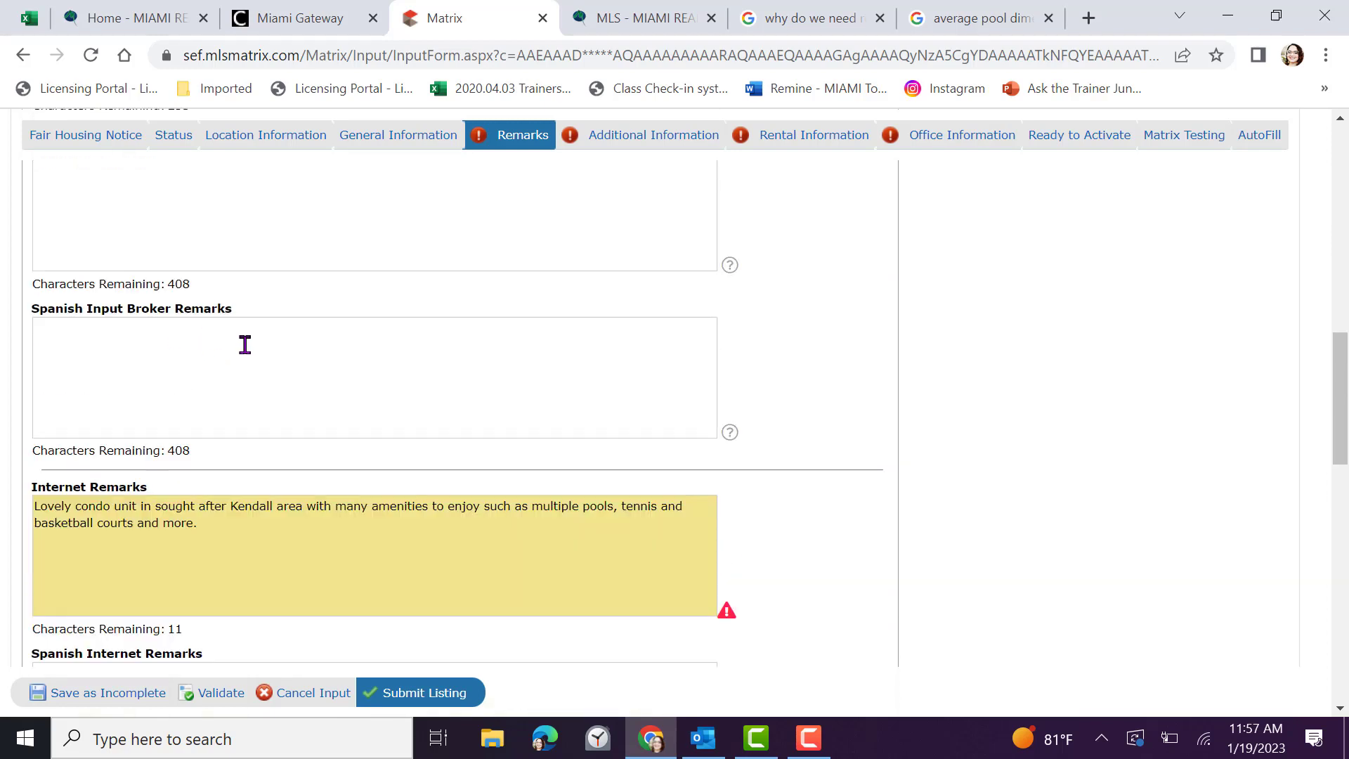
pyautogui.scroll(-2, 249, 348)
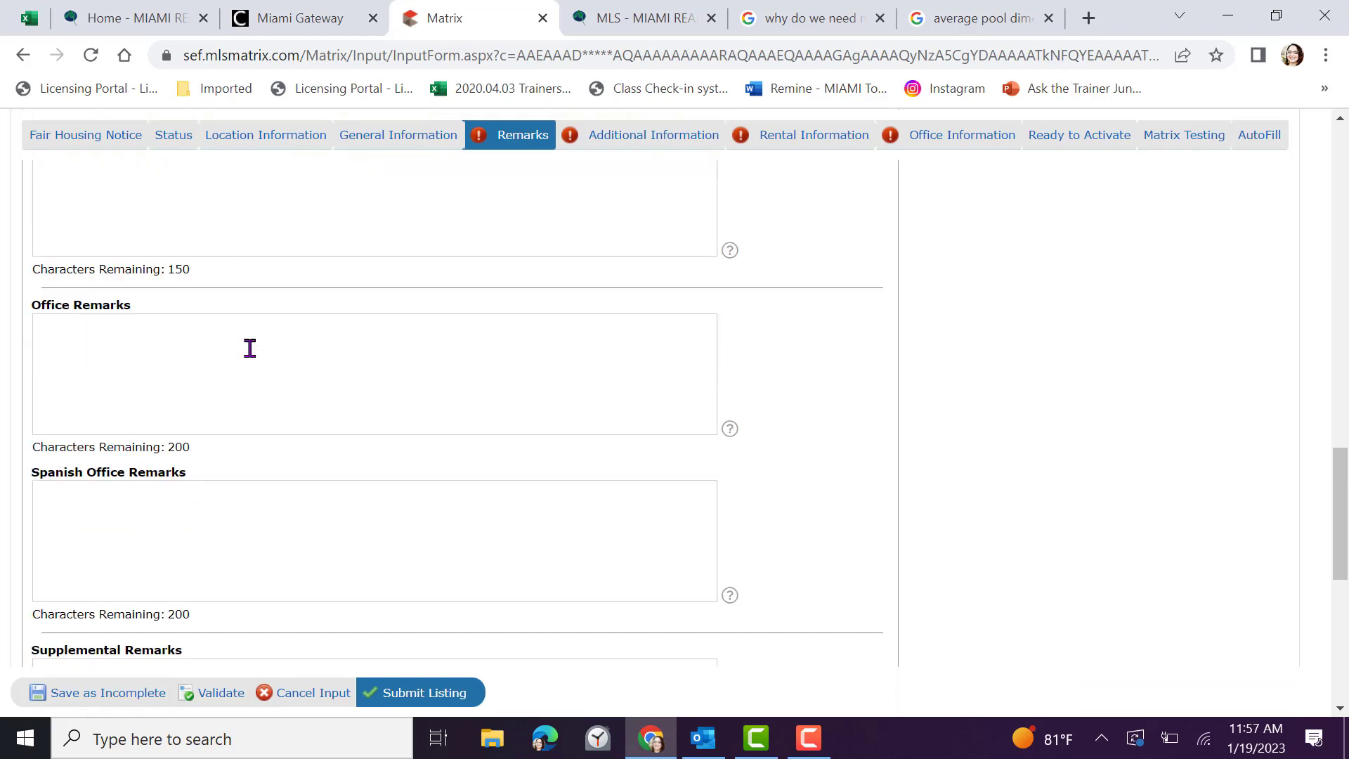
pyautogui.scroll(10, 252, 347)
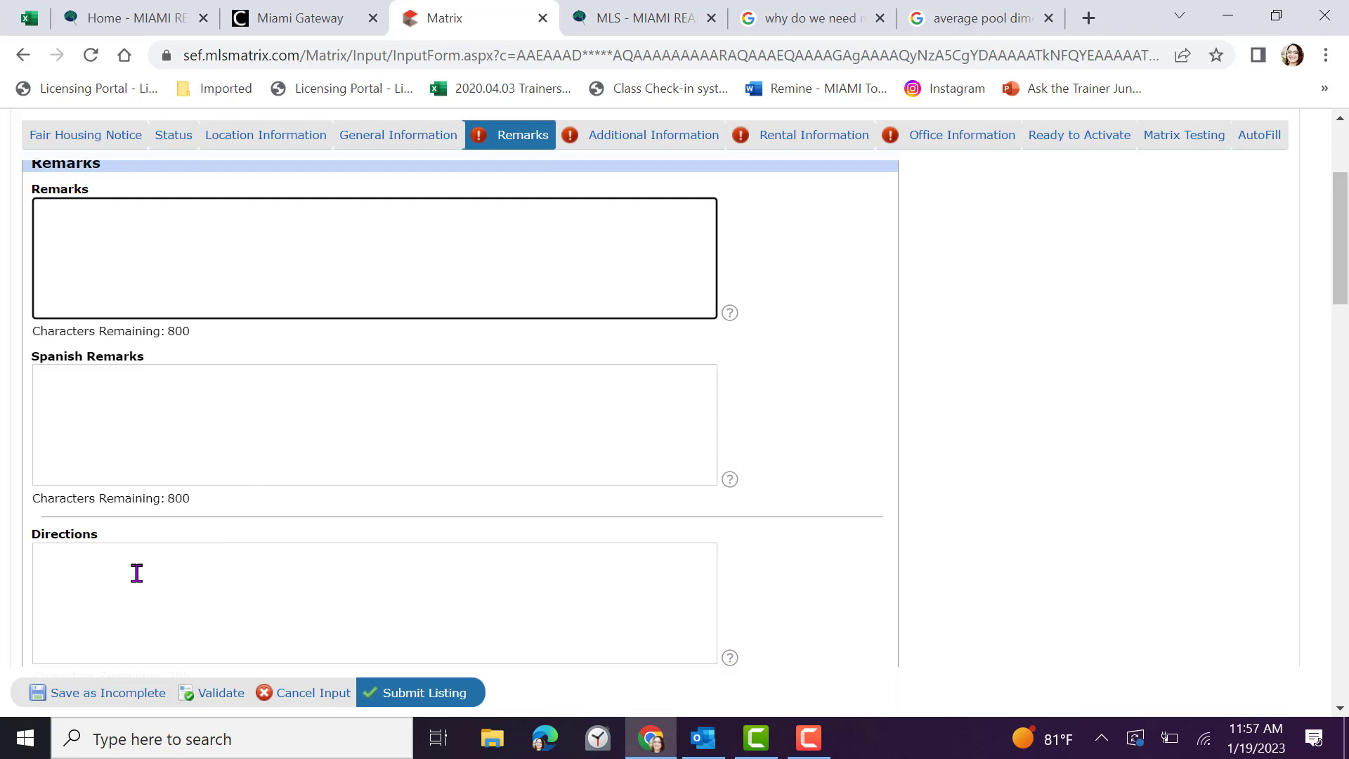
pyautogui.scroll(2, 499, 401)
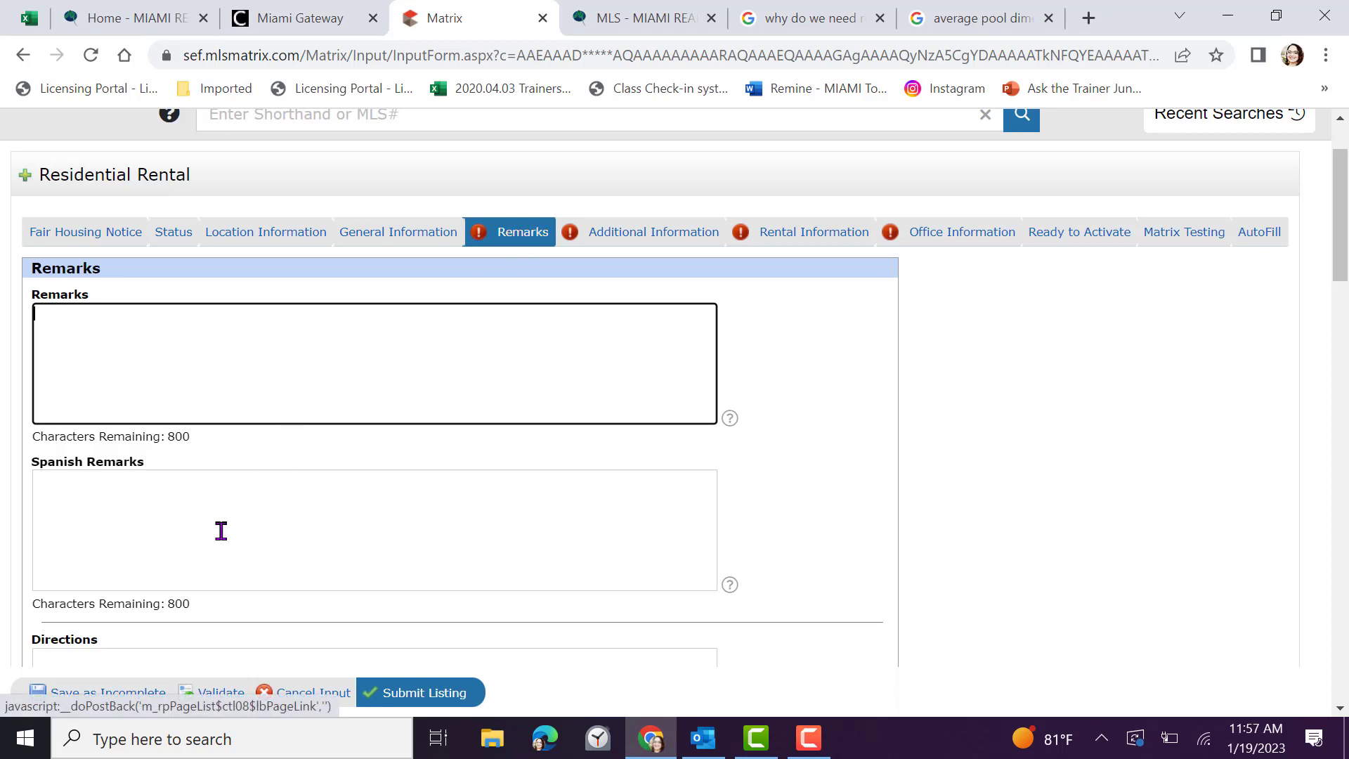
pyautogui.click(220, 691)
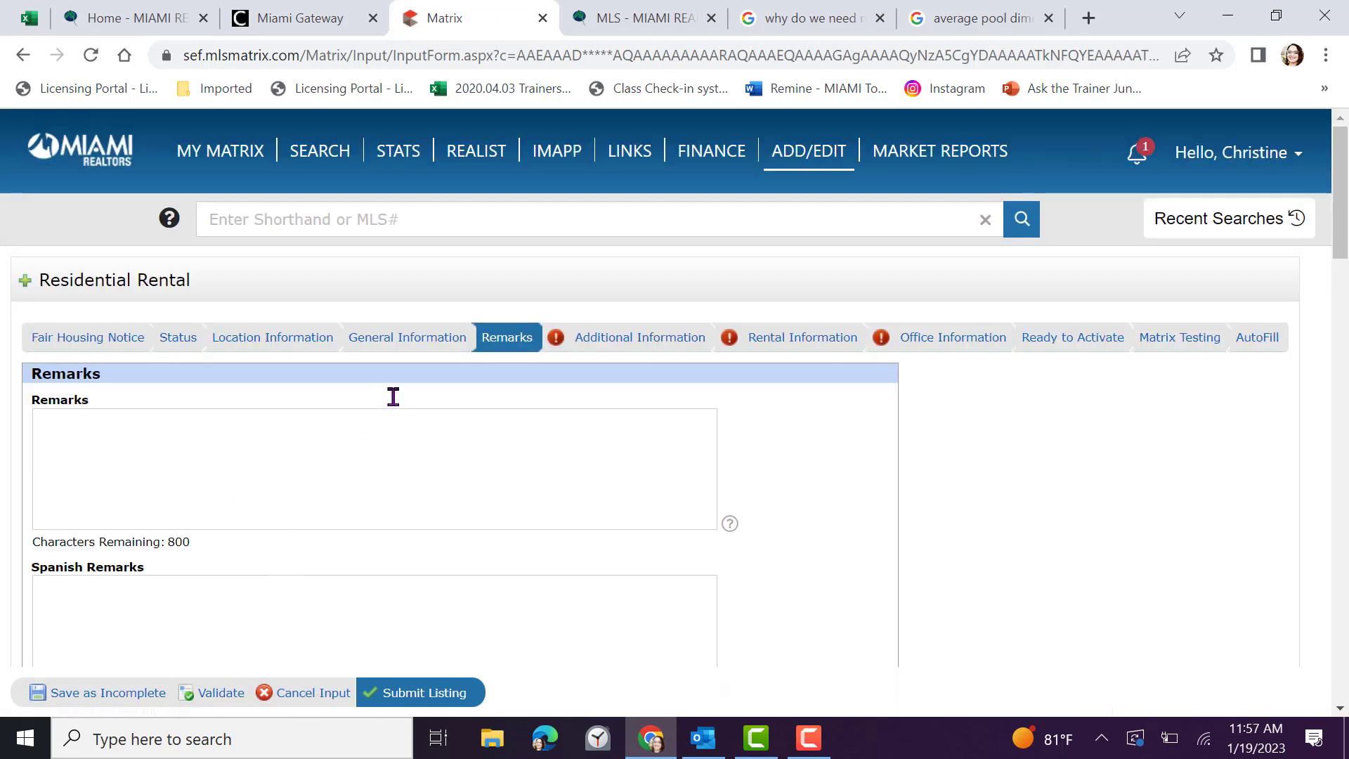
pyautogui.click(395, 460)
pyautogui.write('Lovely condo unit in sought after Kendall area with many amenities to enjoy such as multiple pools, tennis and basketball courts and more.')
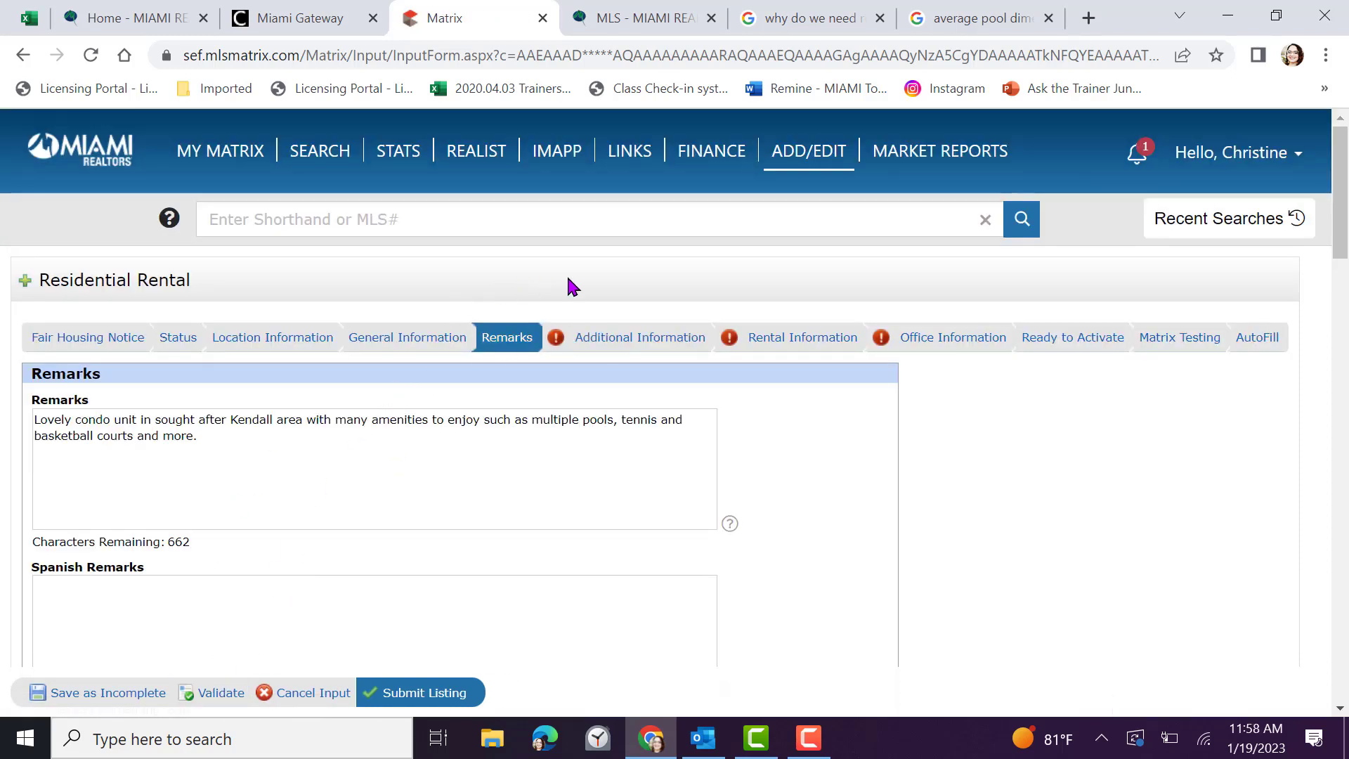
# In Additional Information, set Pets Allowed to Yes, Pet Restrictions to None, and Owner Agent Y/N to No.
pyautogui.click(612, 340)
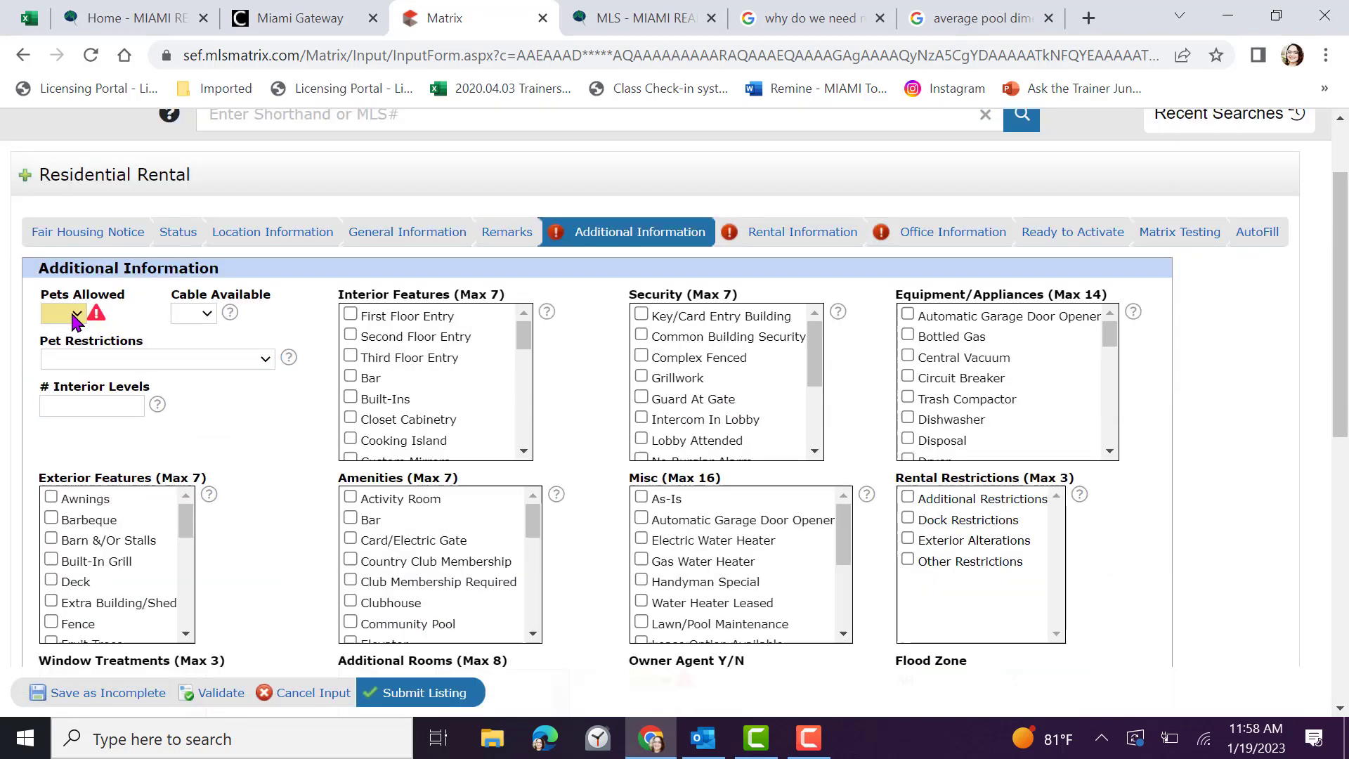
pyautogui.click(76, 317)
pyautogui.click(57, 346)
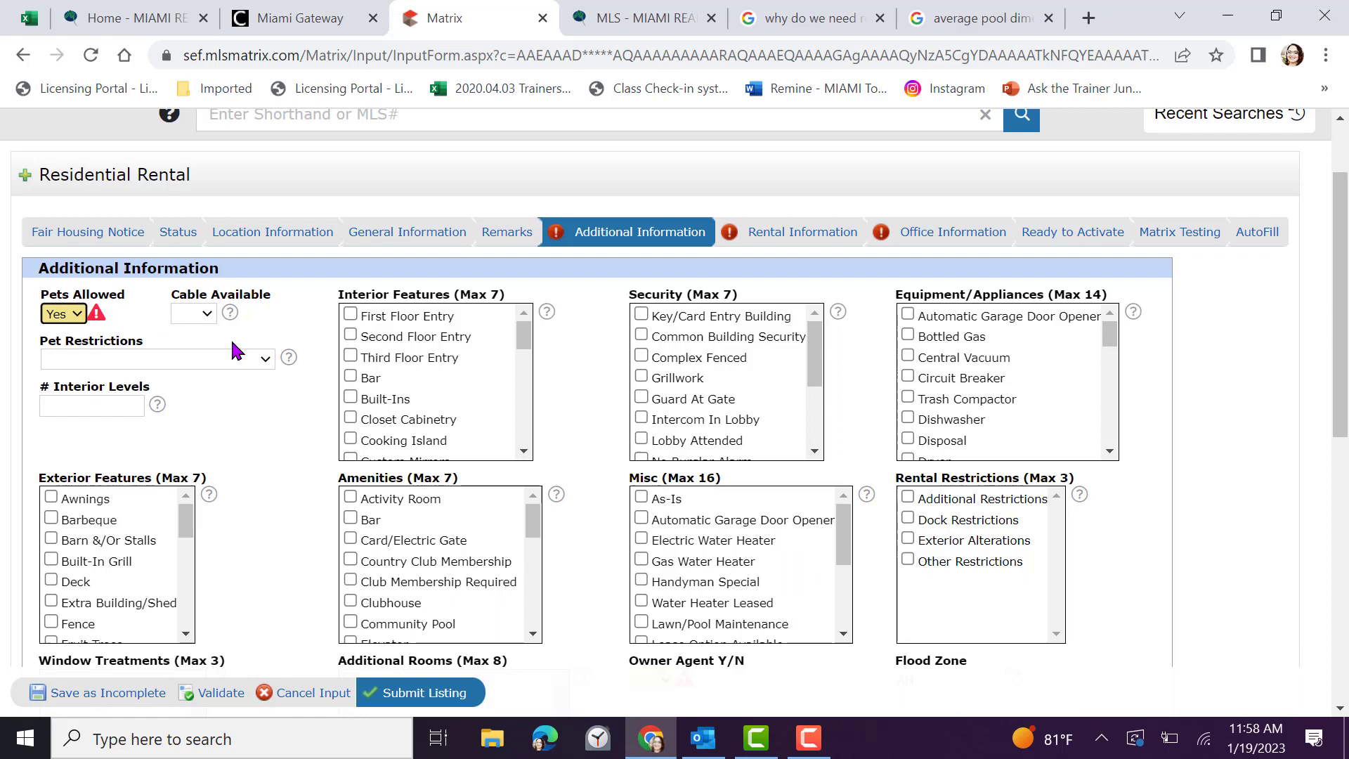
pyautogui.click(264, 360)
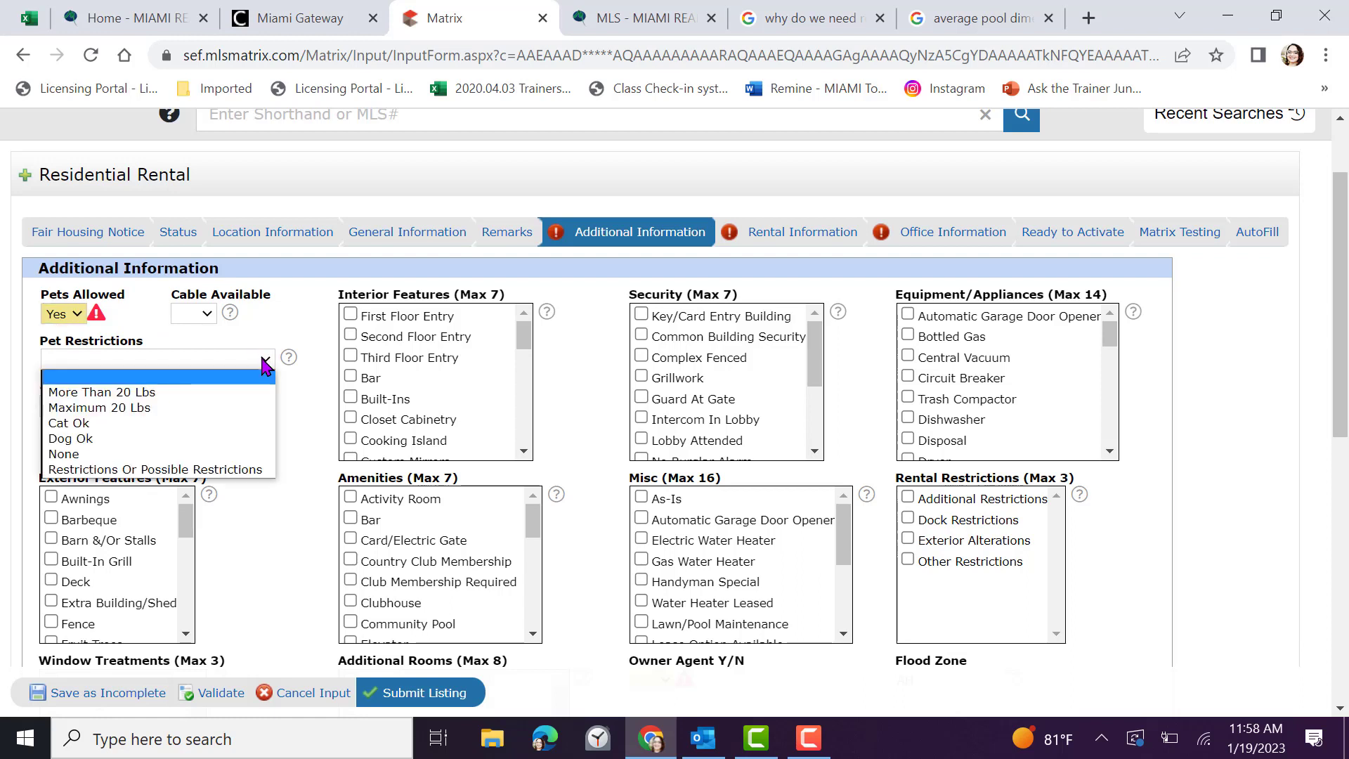
pyautogui.click(124, 454)
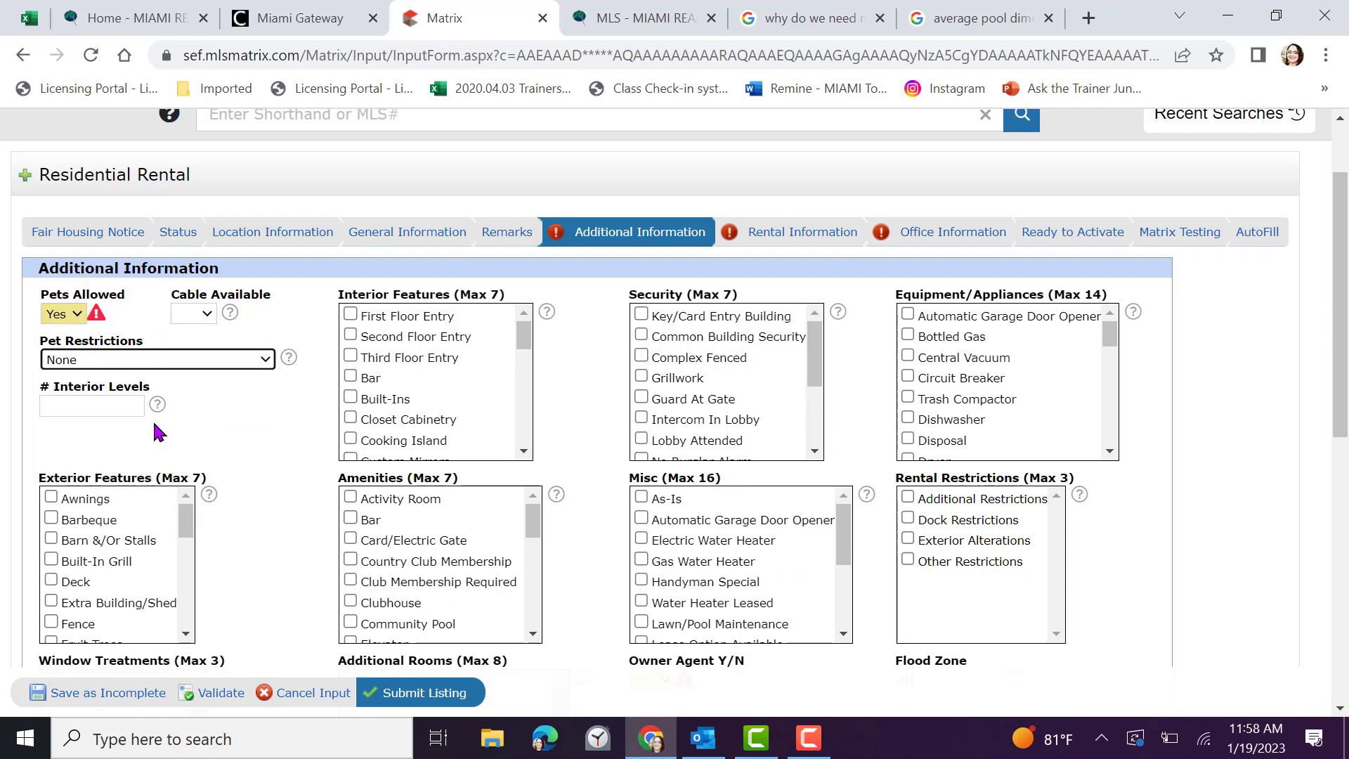
pyautogui.click(239, 428)
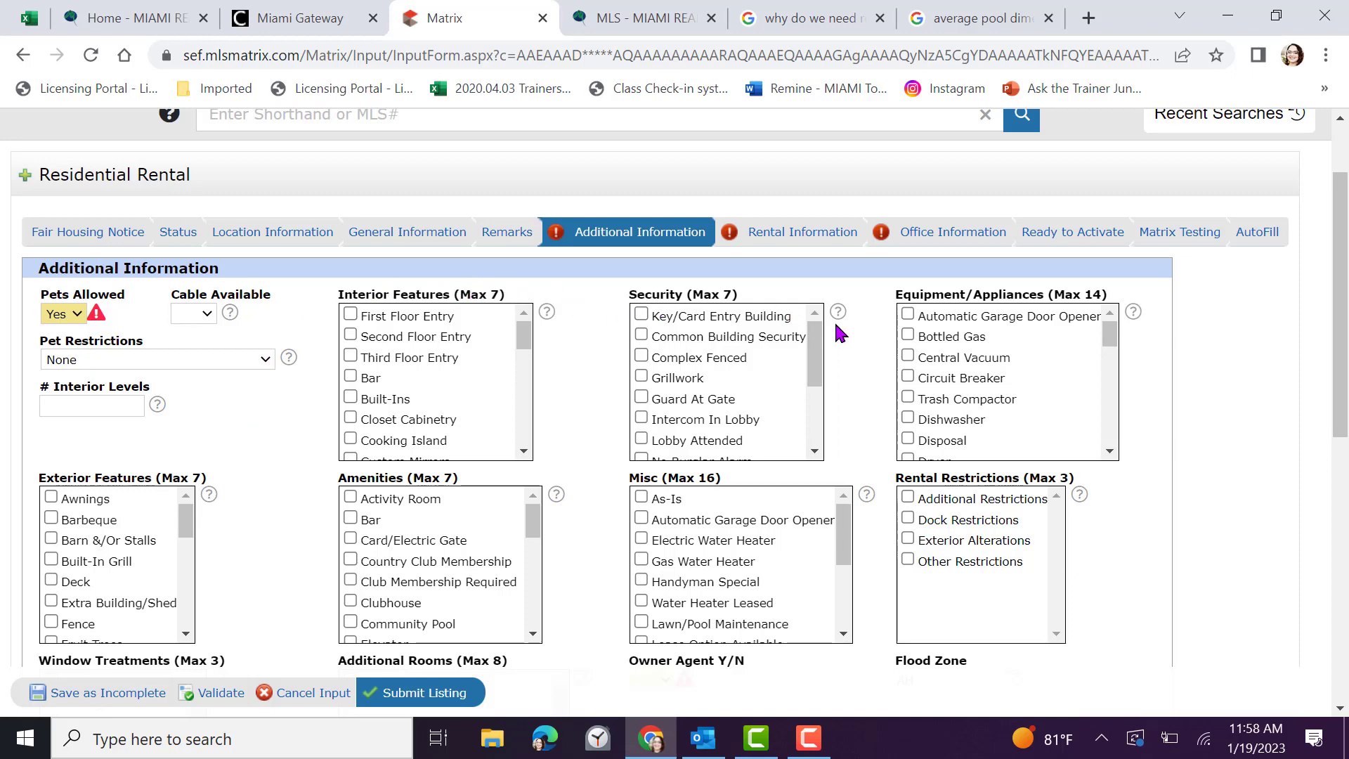
pyautogui.scroll(-3, 850, 326)
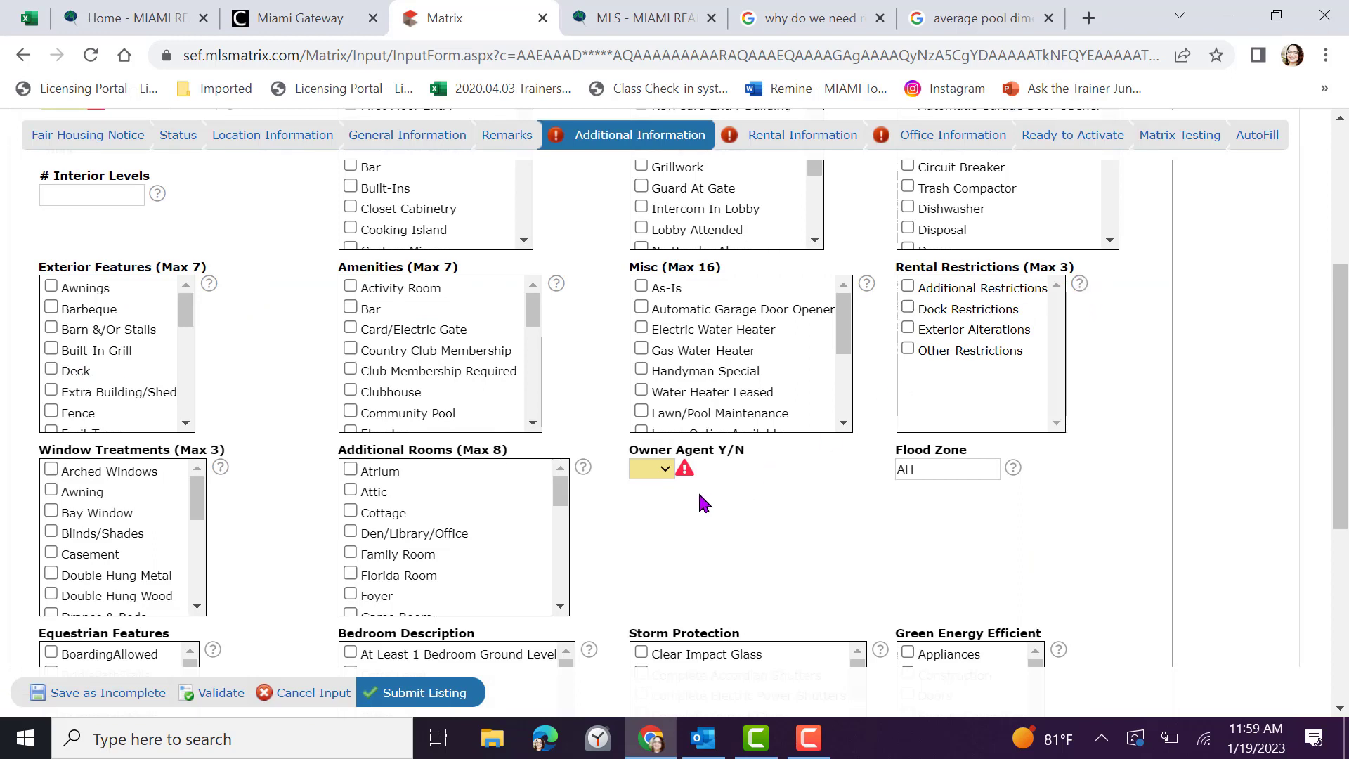
pyautogui.click(663, 471)
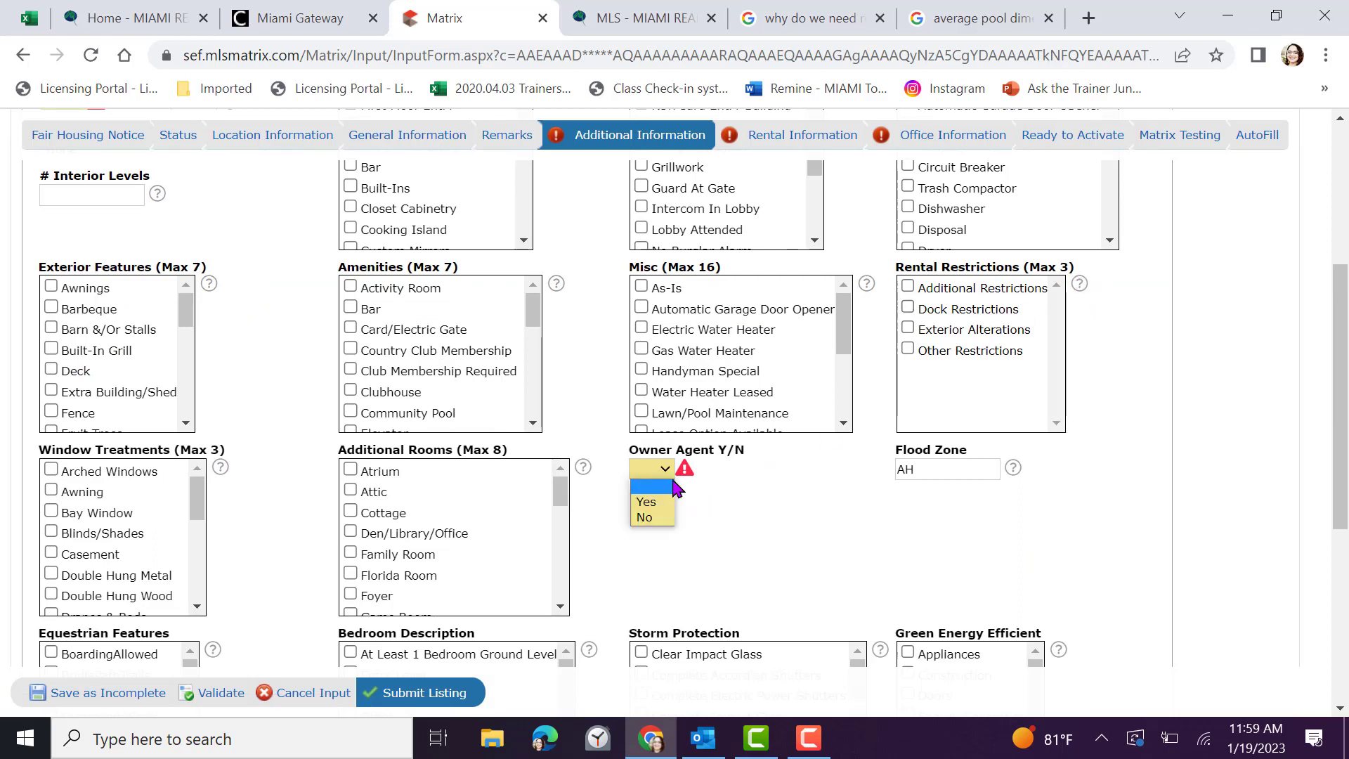
pyautogui.click(644, 517)
pyautogui.scroll(1, 601, 432)
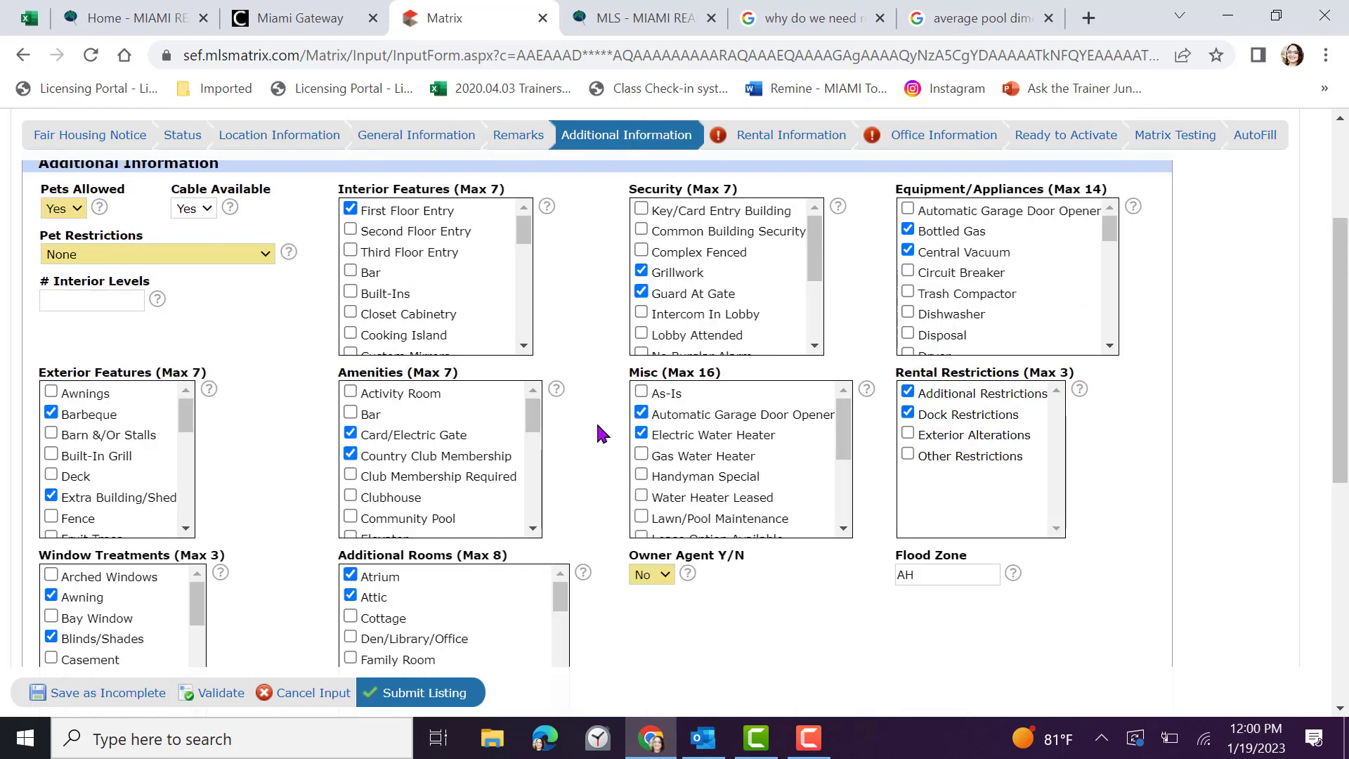
# Tick 1st Mo2 Security Deposit under Rental Dep Incl and set Housing Older Persons Act to No HOPA.
pyautogui.click(778, 143)
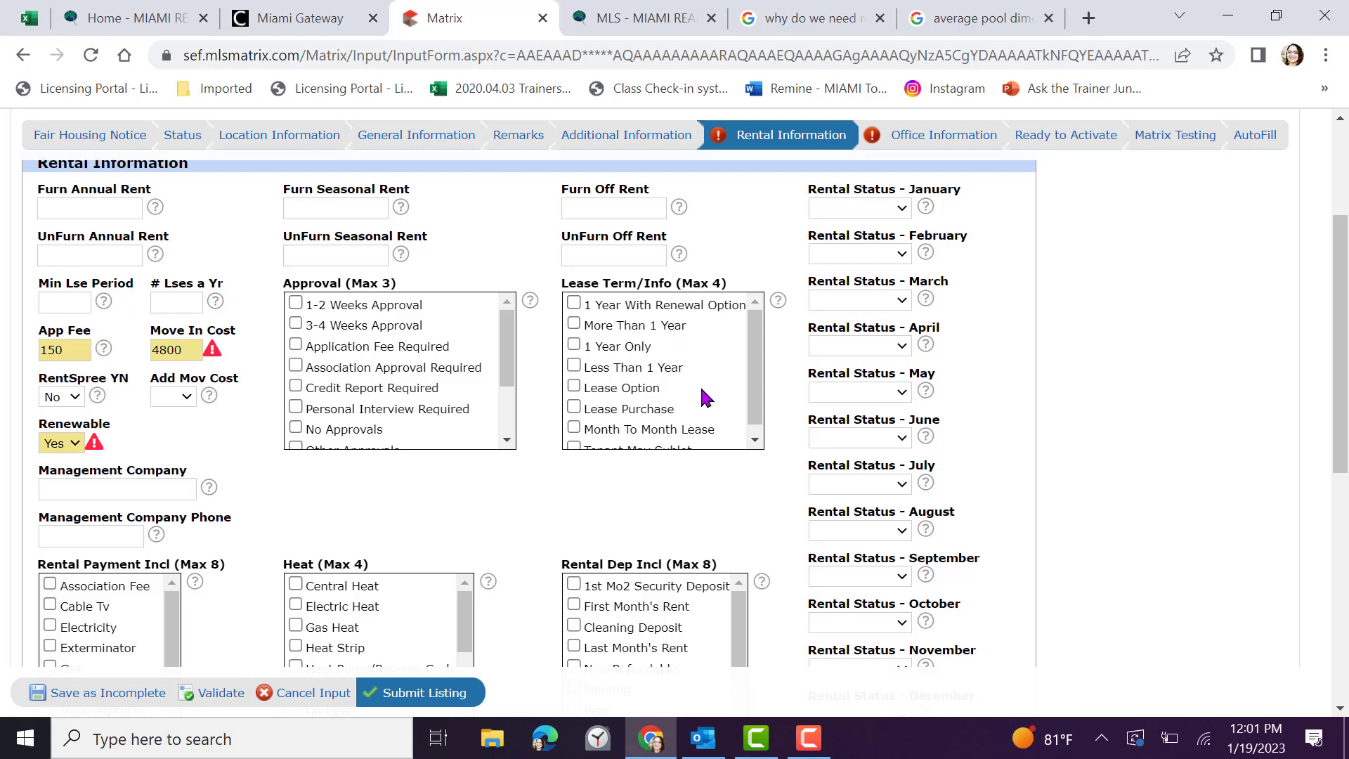
pyautogui.scroll(-1, 759, 415)
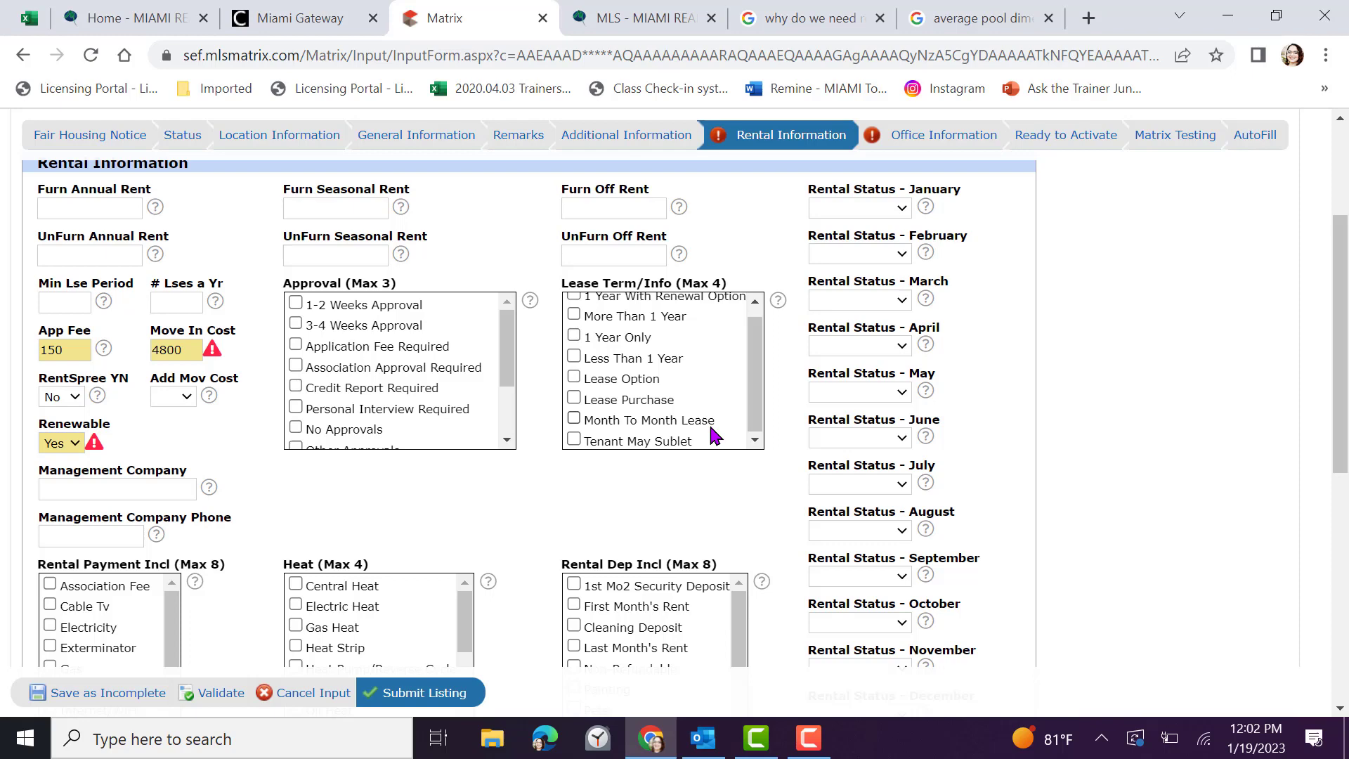
pyautogui.scroll(-4, 727, 416)
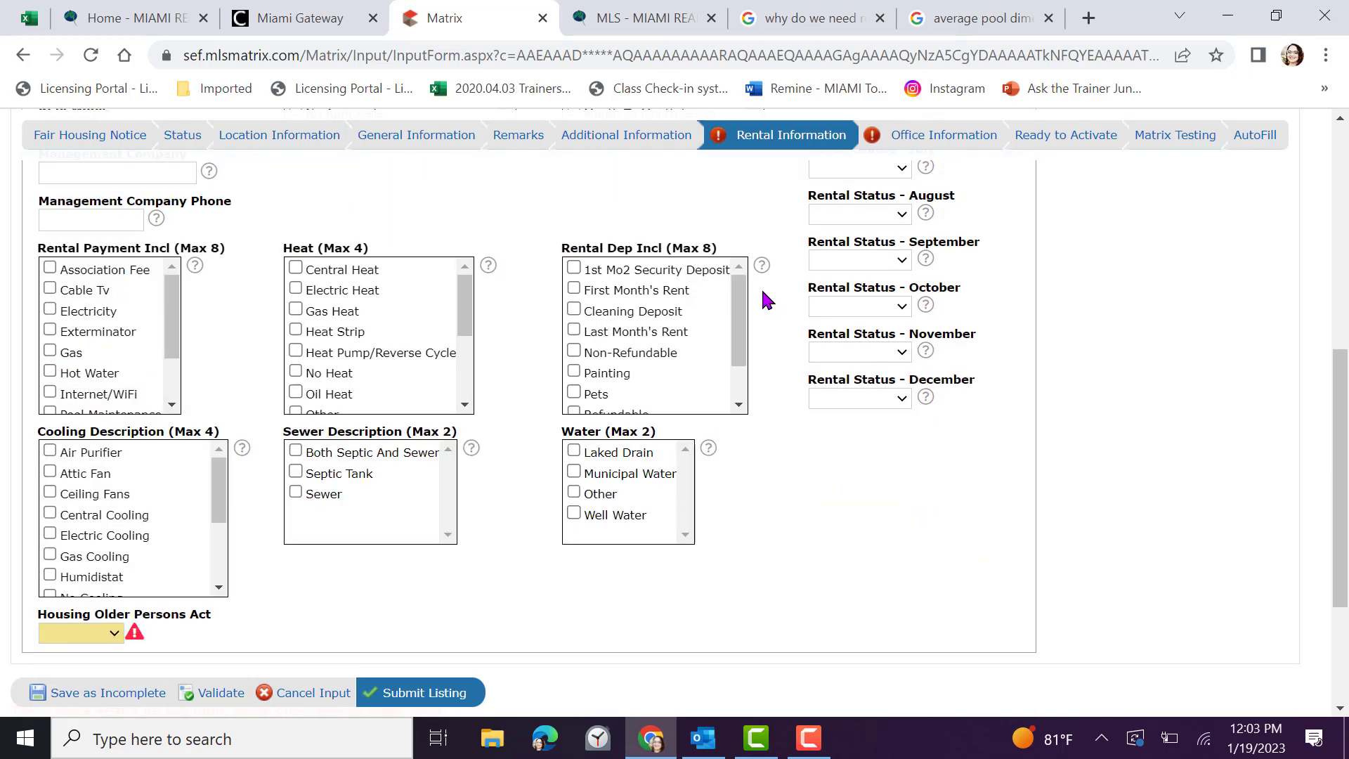
pyautogui.click(574, 271)
pyautogui.scroll(-3, 534, 284)
pyautogui.click(93, 422)
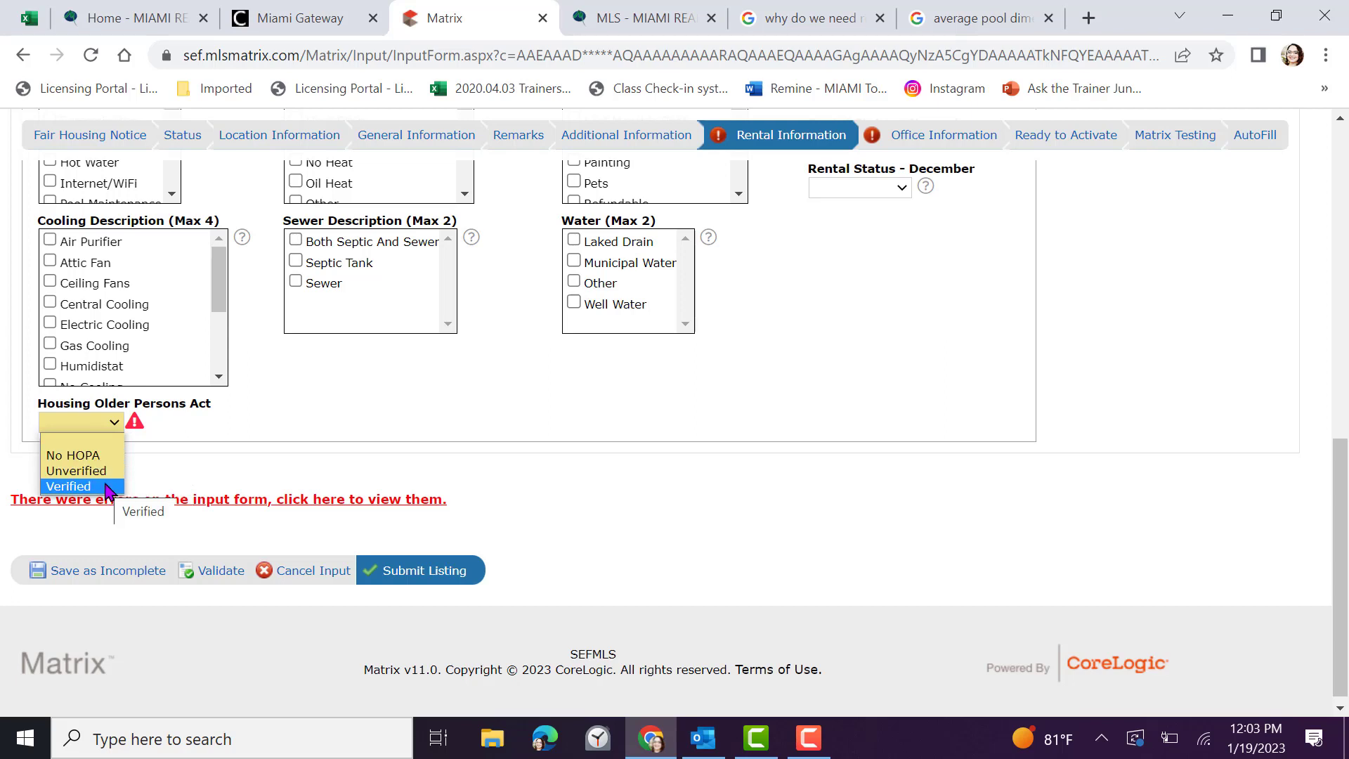
pyautogui.click(106, 455)
pyautogui.click(243, 428)
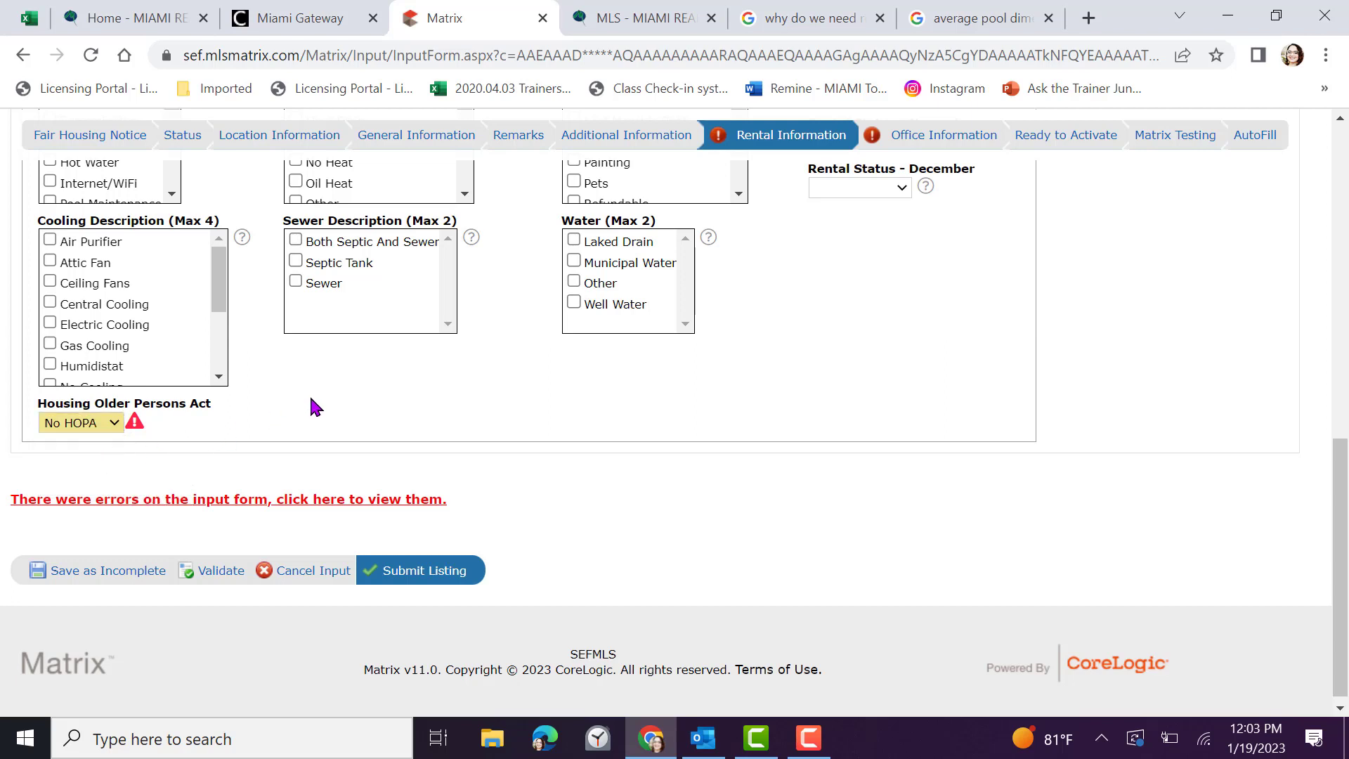
pyautogui.scroll(10, 344, 405)
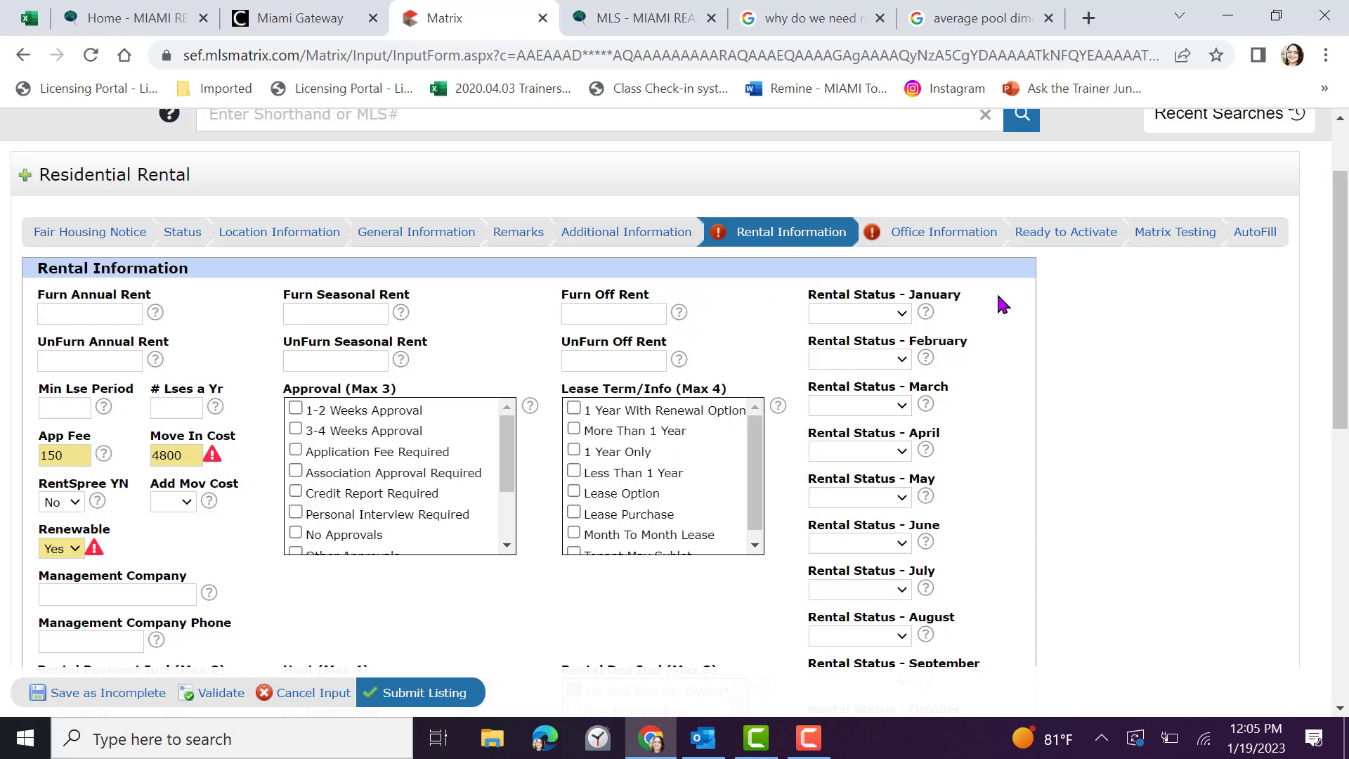
# Open the January Rental Status list and dismiss it without choosing a value.
pyautogui.click(903, 314)
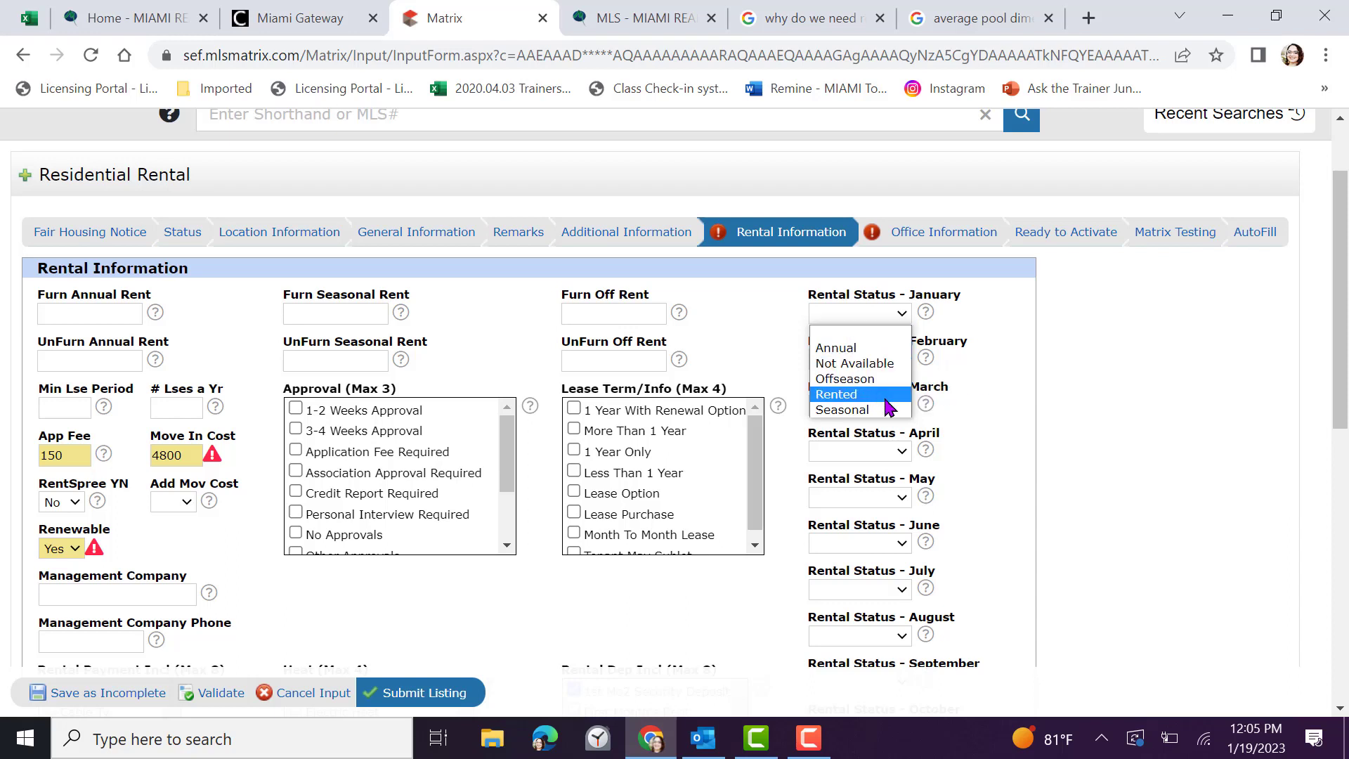
pyautogui.click(980, 390)
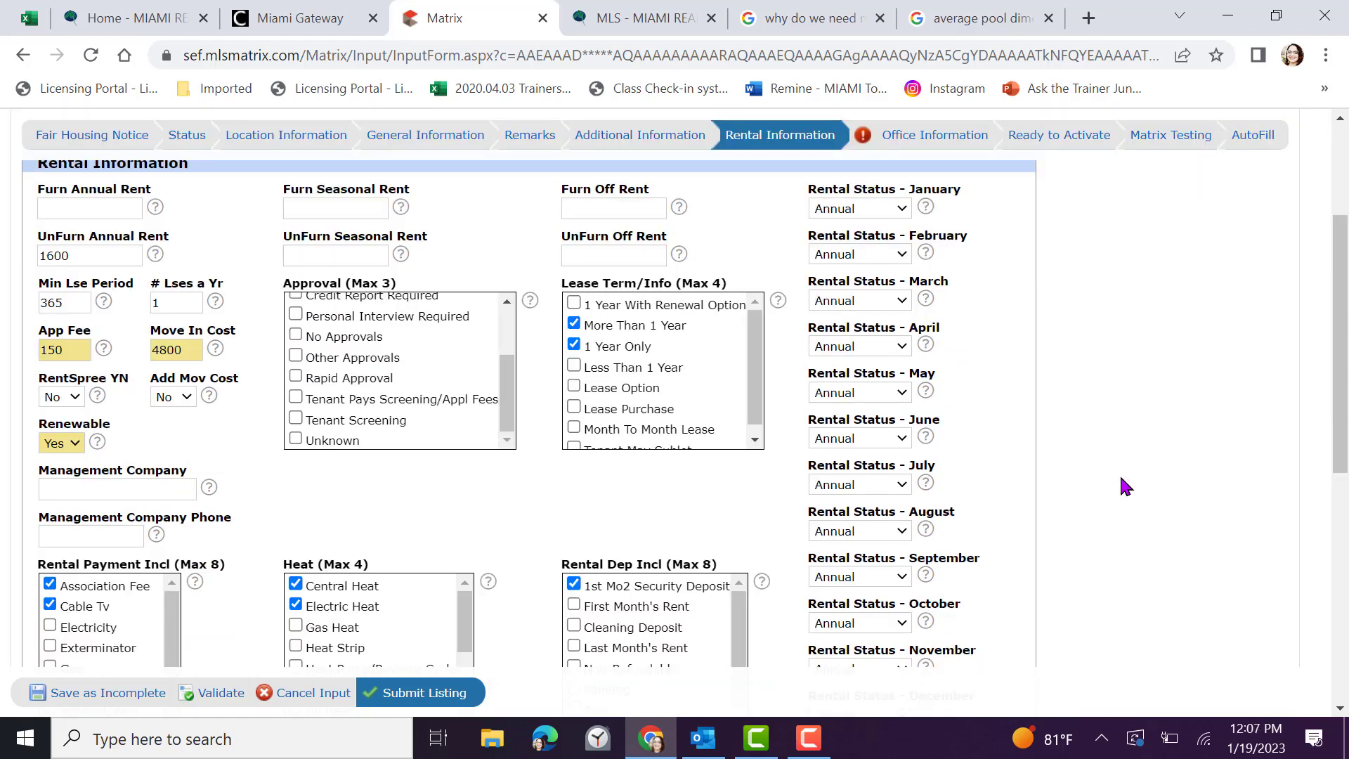
# Set Address on Internet to Yes, Listing Type to Exclusive Right to Sell/Rent, and dates 01/19/2023–03/31/2023.
pyautogui.click(913, 141)
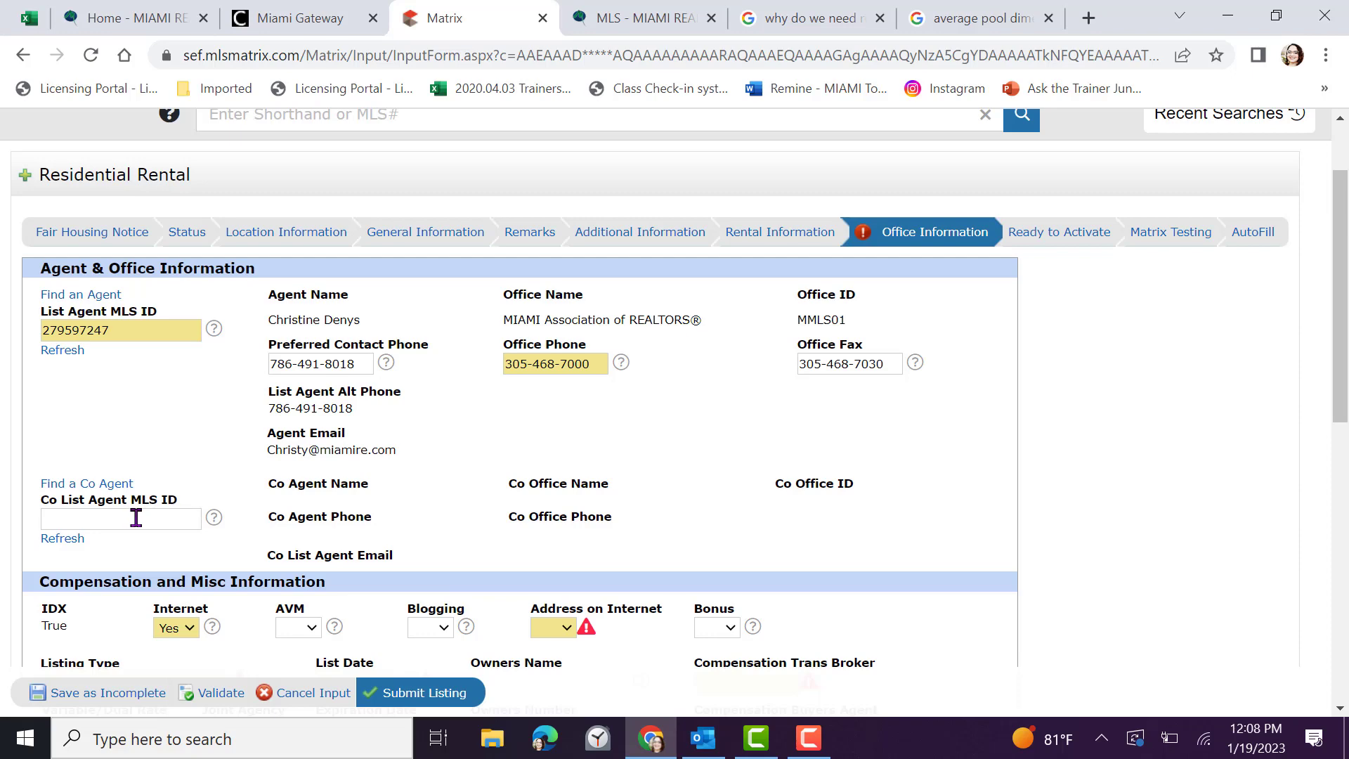
pyautogui.scroll(-5, 134, 516)
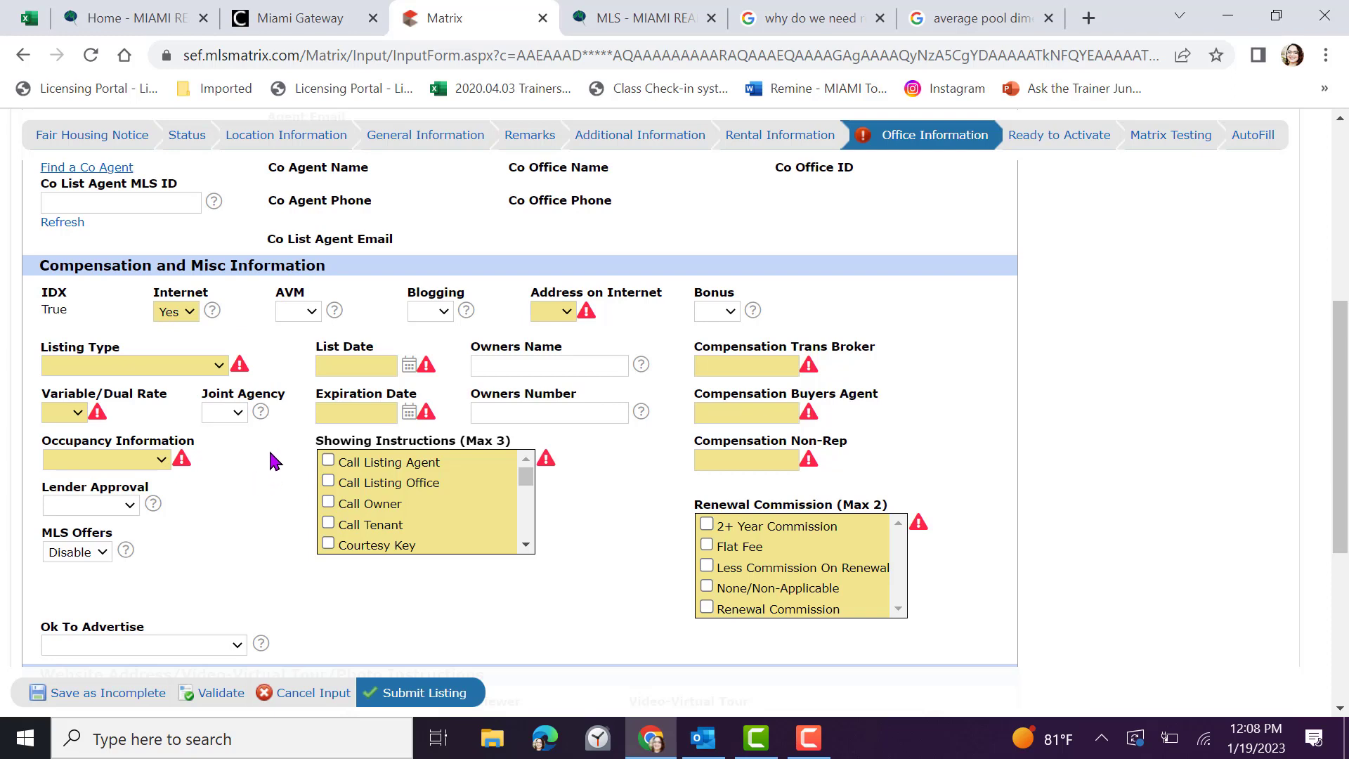
pyautogui.click(560, 312)
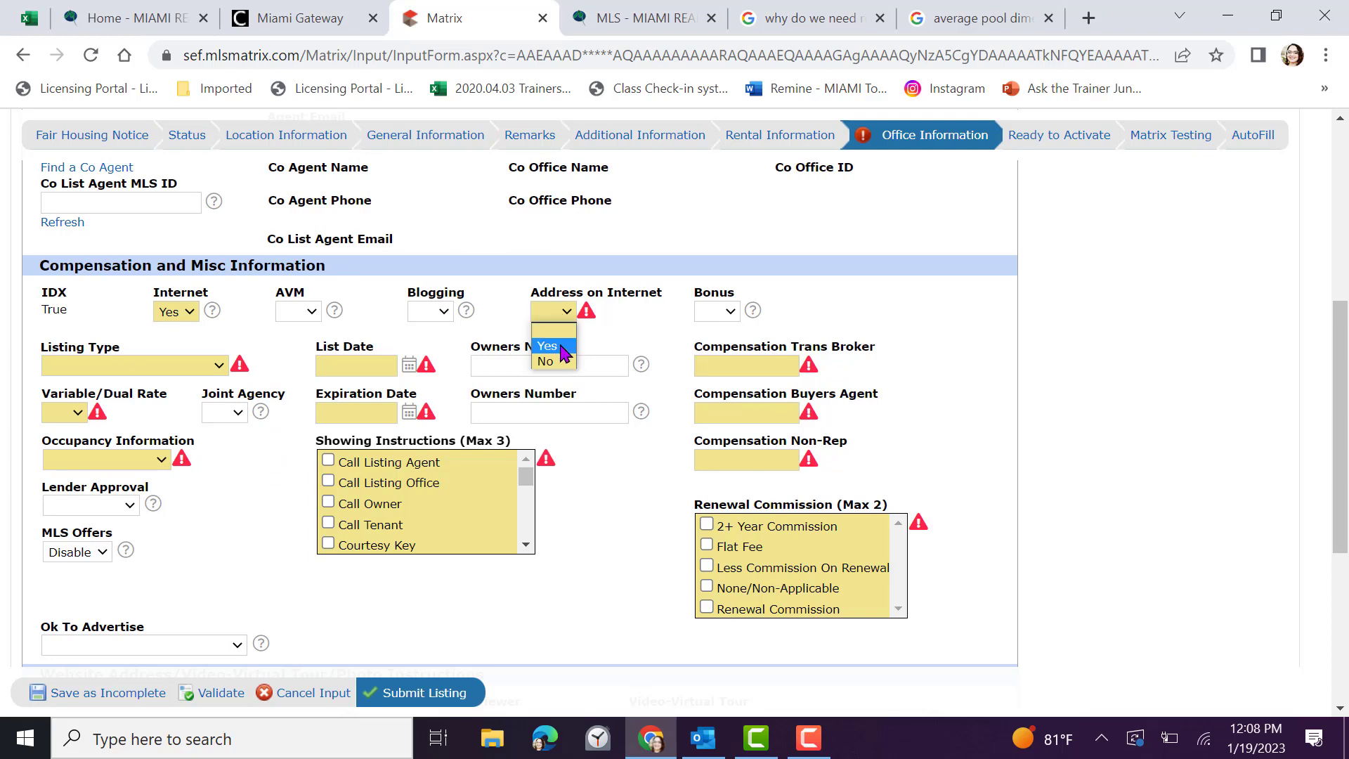
pyautogui.click(559, 346)
pyautogui.click(176, 364)
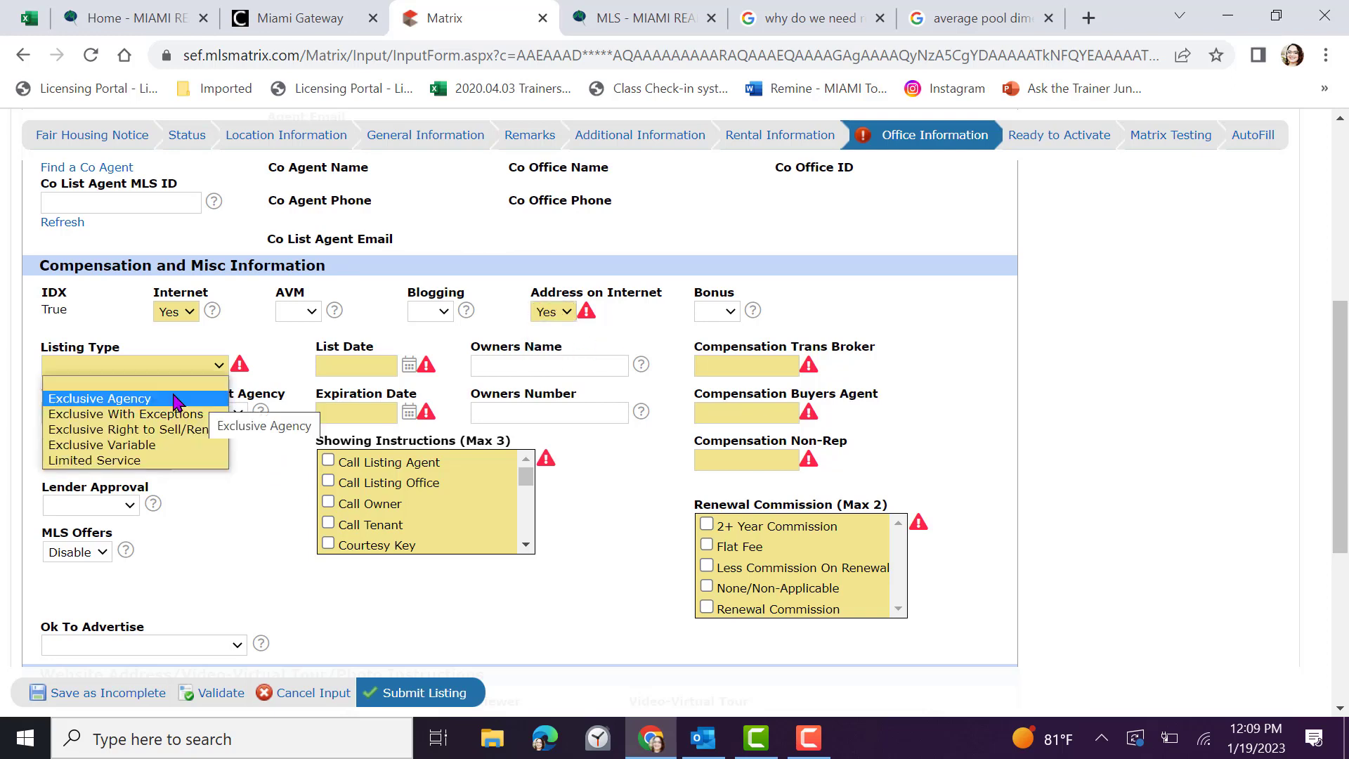
pyautogui.click(175, 428)
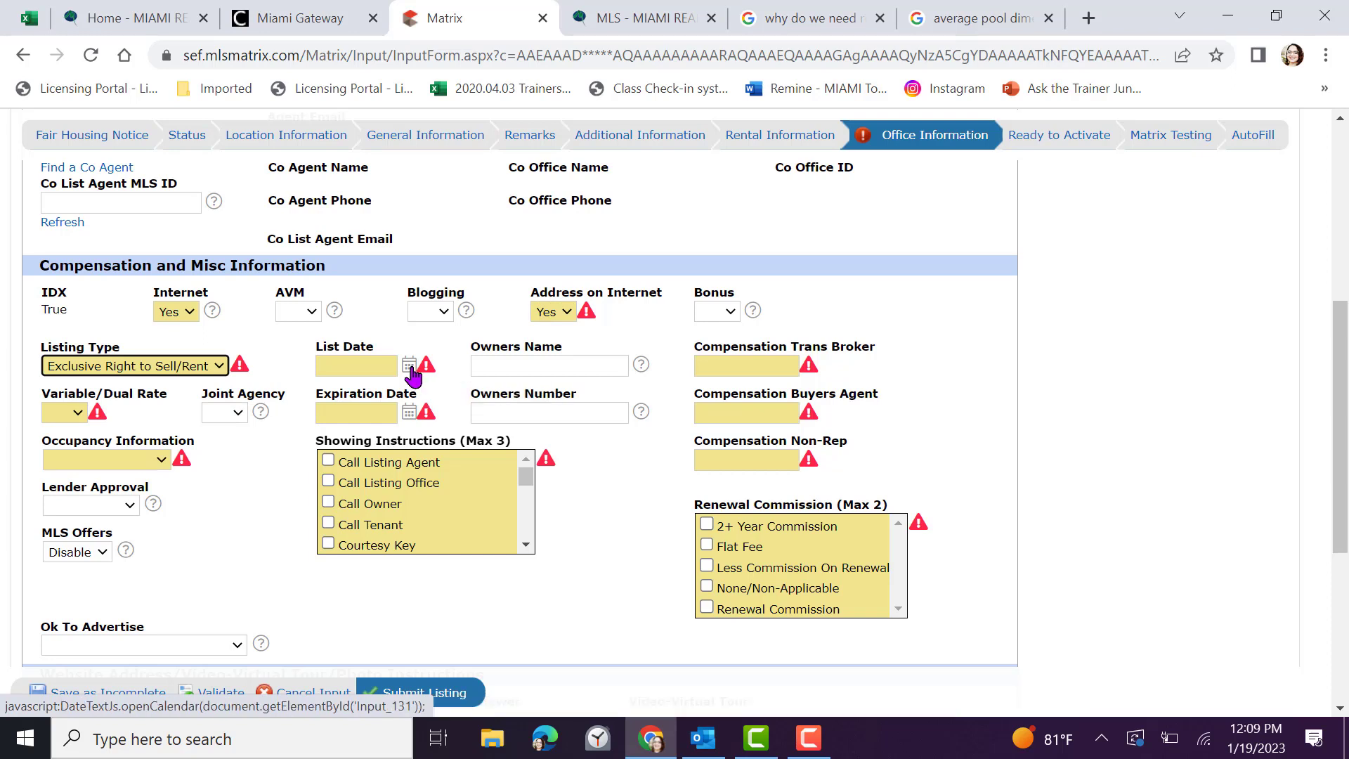
pyautogui.click(409, 365)
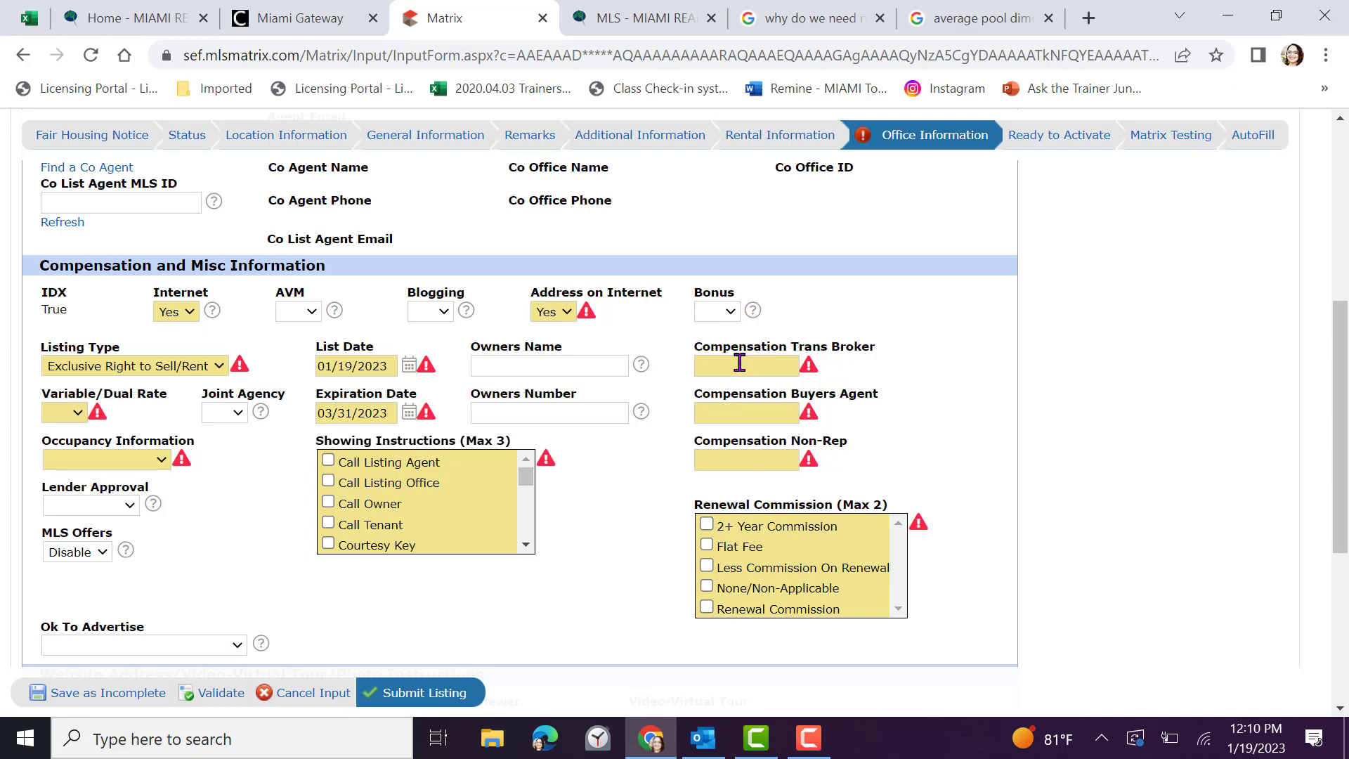
# Enter 1/2 M broker compensation, set Variable/Dual Rate to No and Occupancy to Vacant.
pyautogui.click(739, 363)
pyautogui.write('1/2 M')
pyautogui.click(63, 413)
pyautogui.click(58, 462)
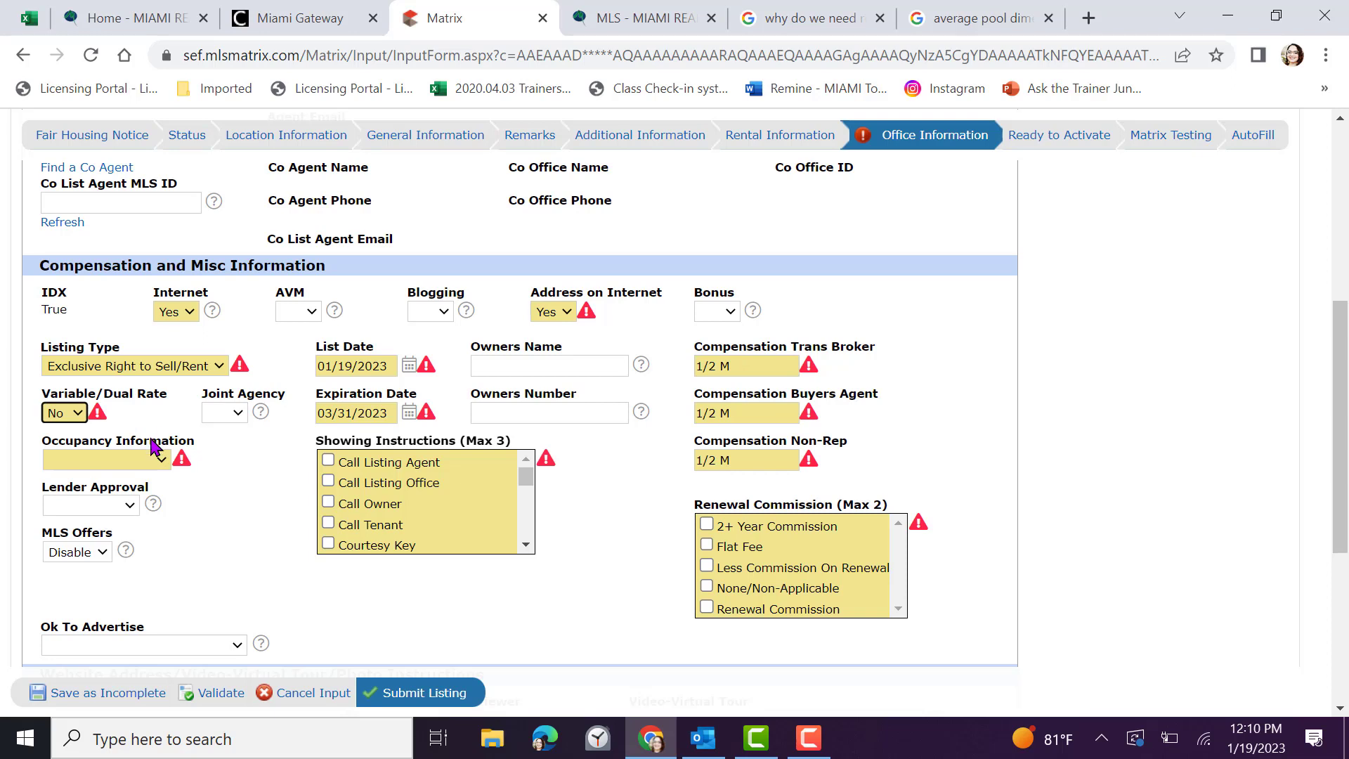
pyautogui.click(146, 464)
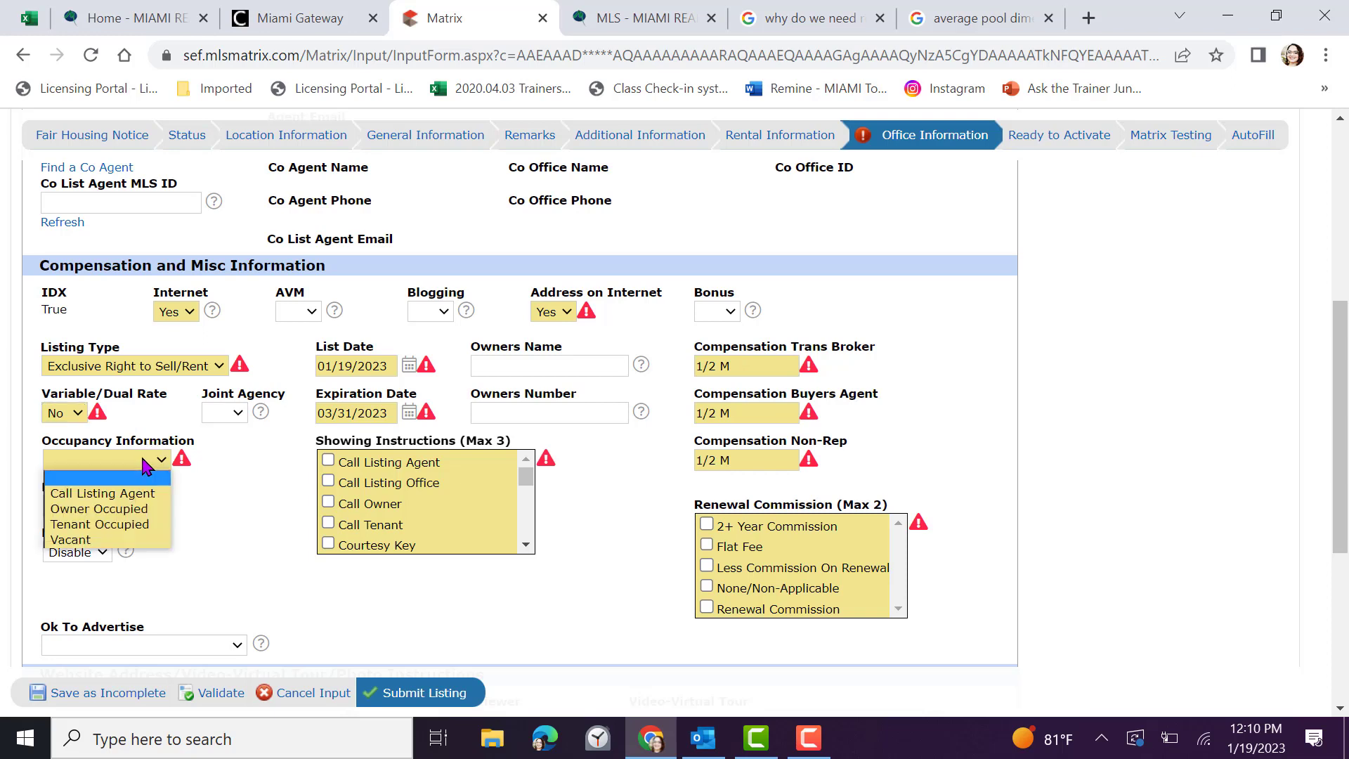
pyautogui.press('v')
pyautogui.press('Return')
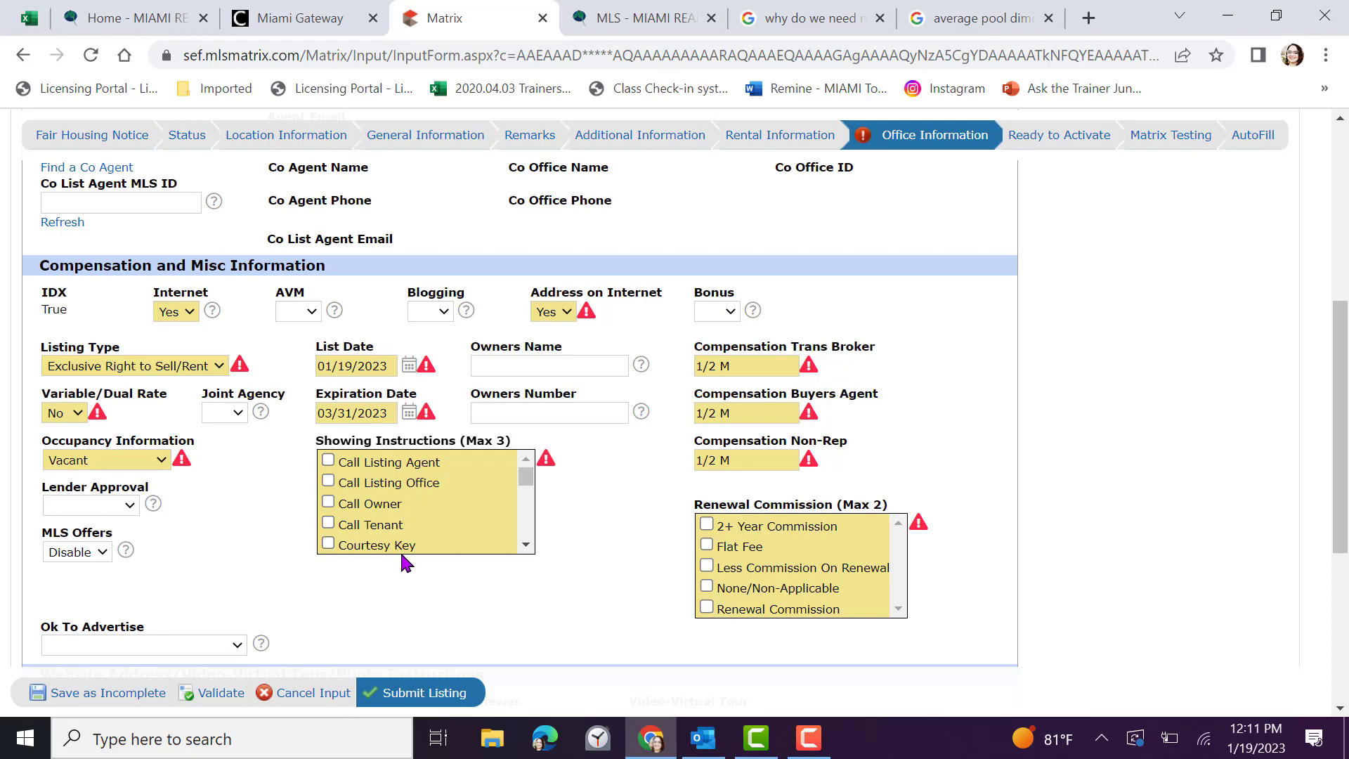
# Add Renewal Commission to the renewal terms.
pyautogui.scroll(-3, 366, 520)
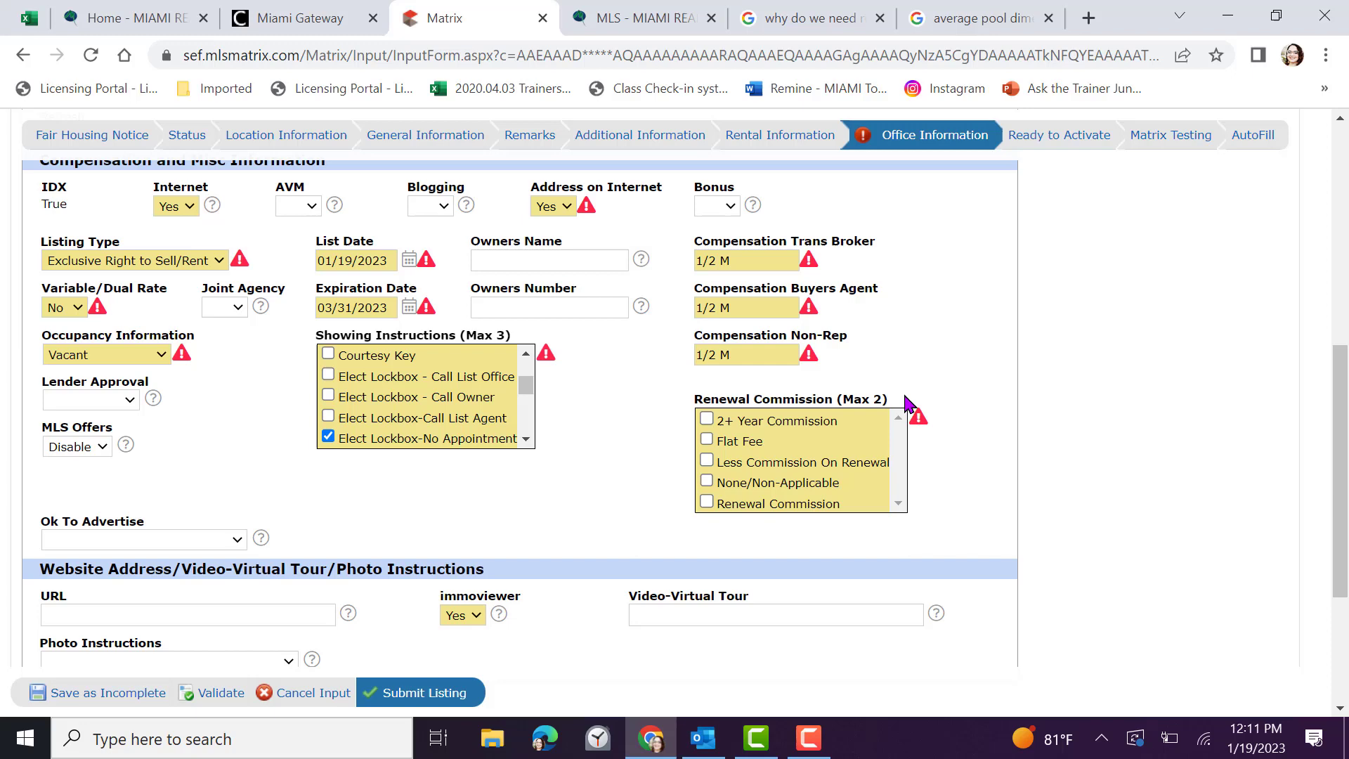
pyautogui.click(707, 501)
pyautogui.scroll(-3, 492, 422)
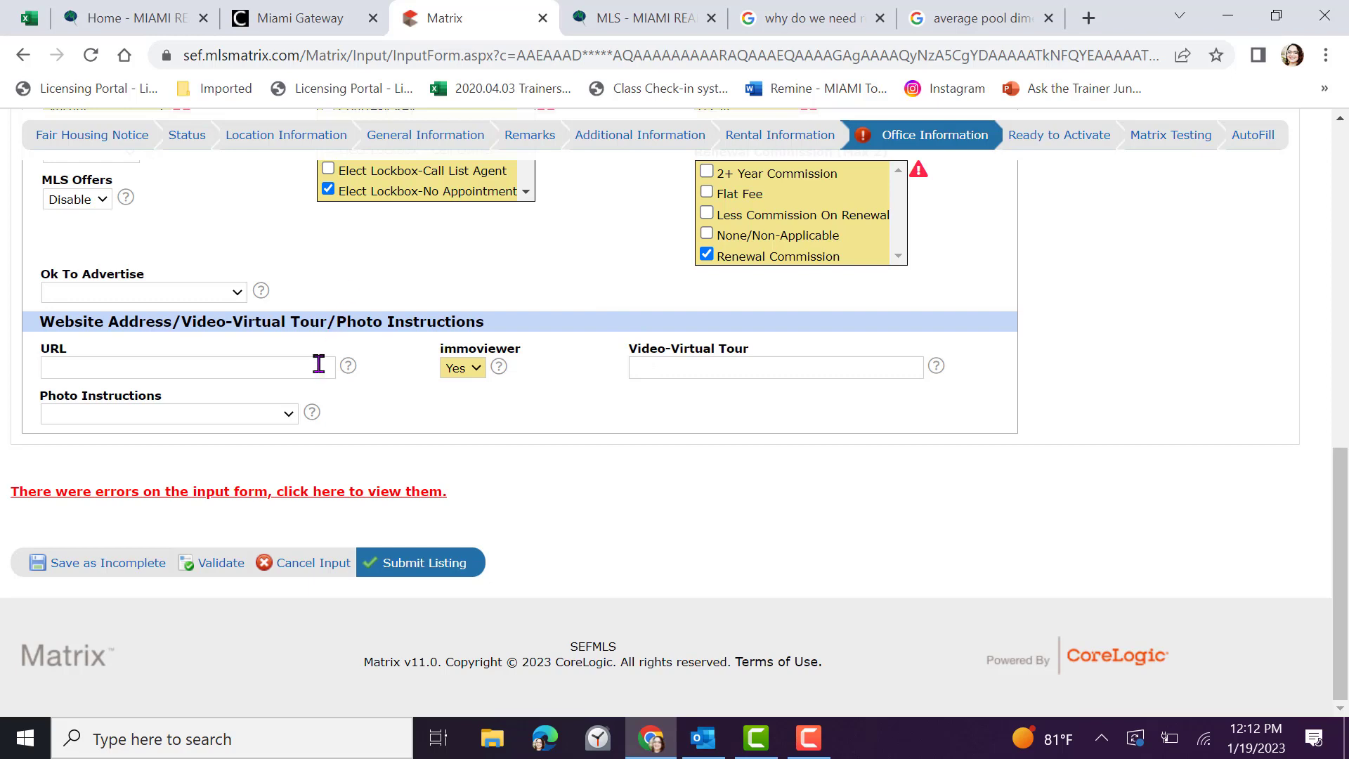
# Set Photo Instructions to Realtor to Upload Images 1-99 and revalidate the form.
pyautogui.click(109, 415)
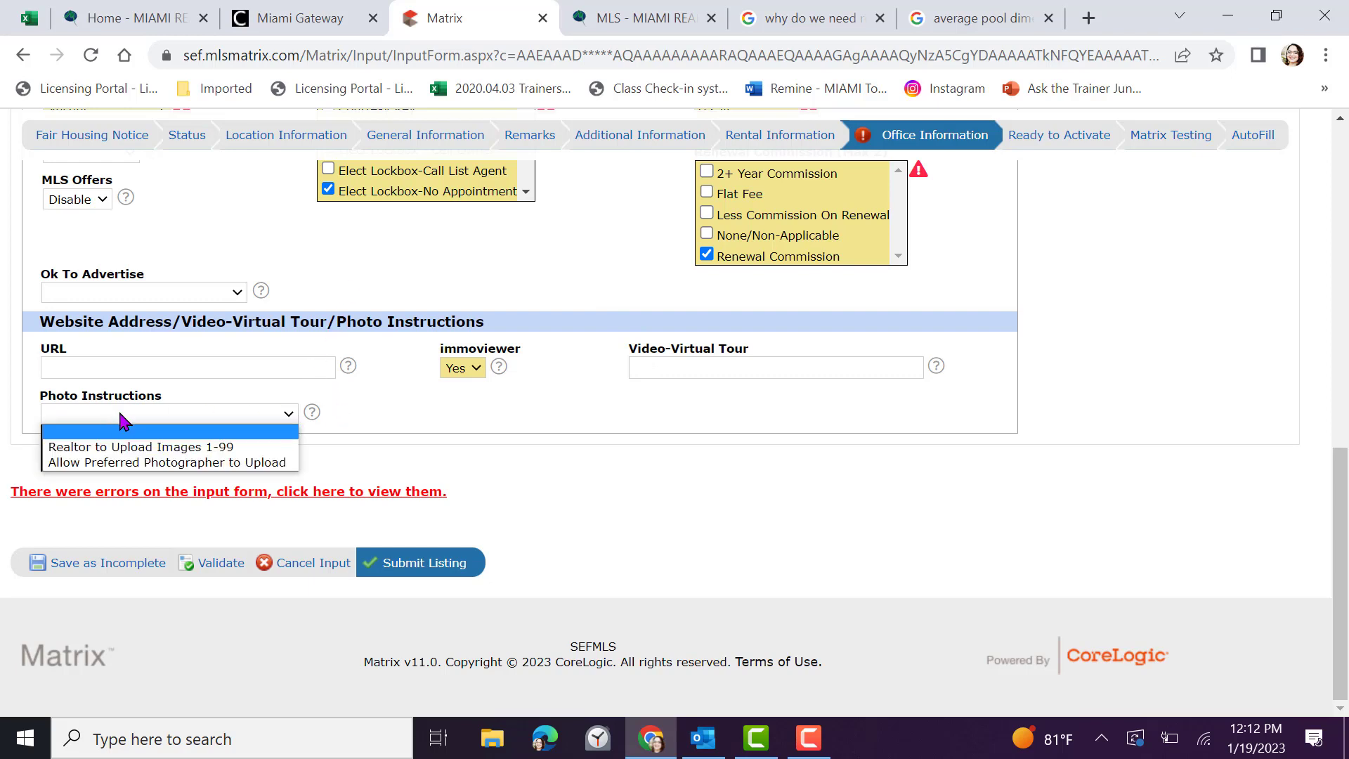
pyautogui.click(240, 450)
pyautogui.click(241, 426)
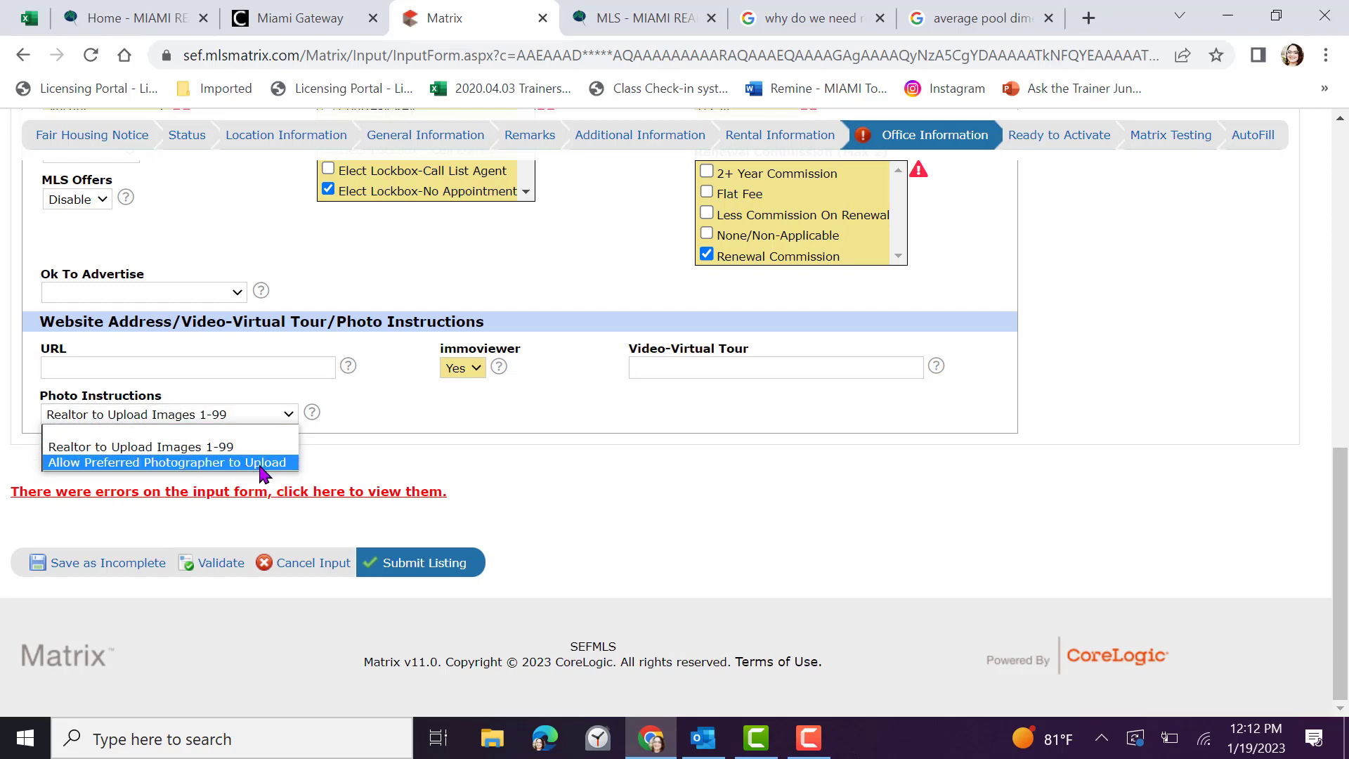
pyautogui.click(390, 432)
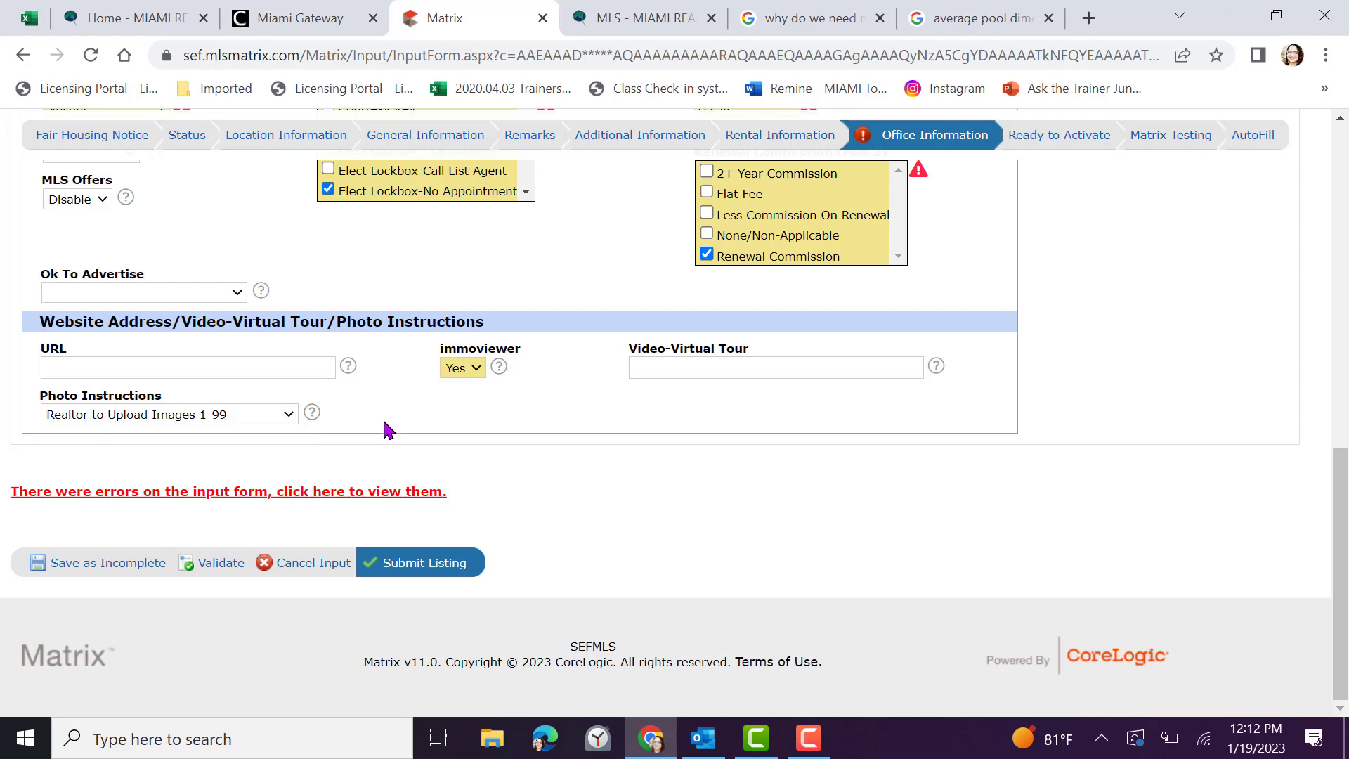
pyautogui.click(215, 562)
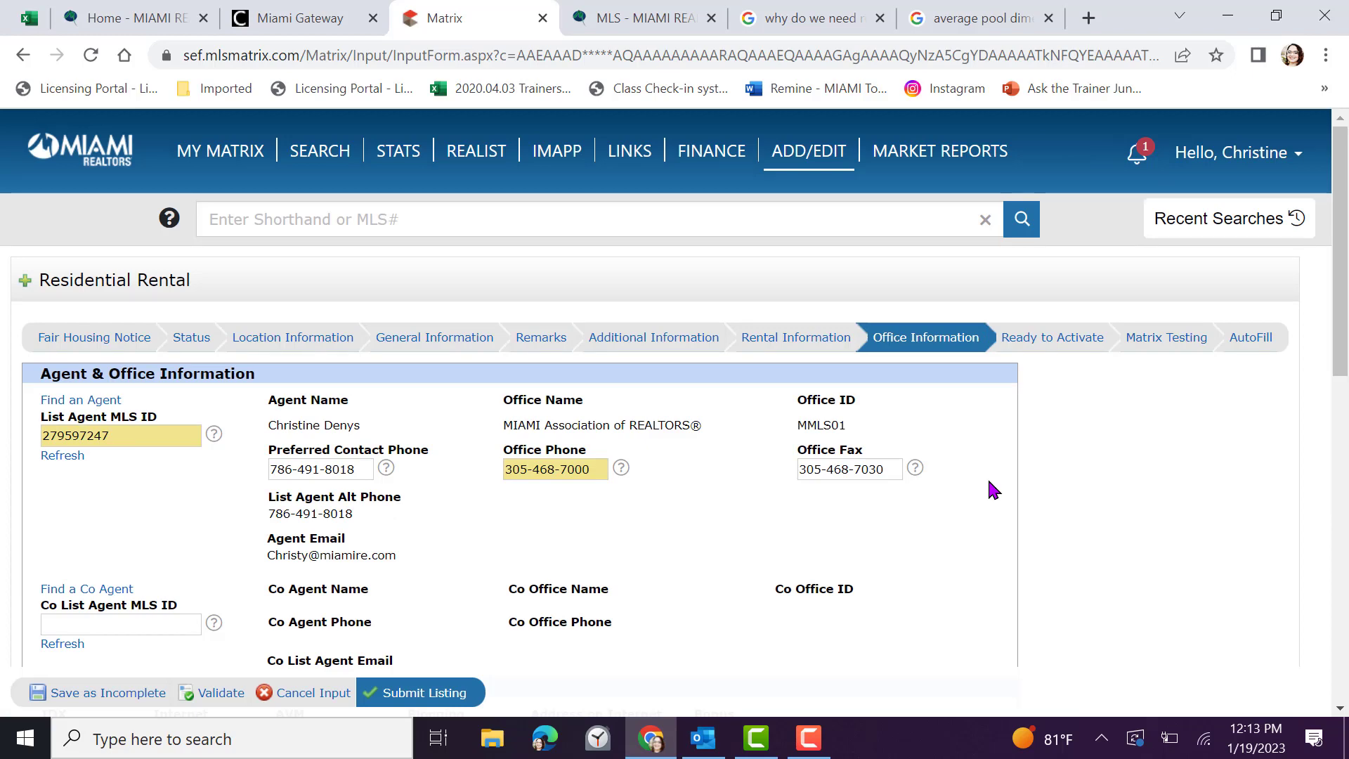
# Confirm the form shows no input errors and submit the rental listing as Incomplete.
pyautogui.scroll(-10, 988, 476)
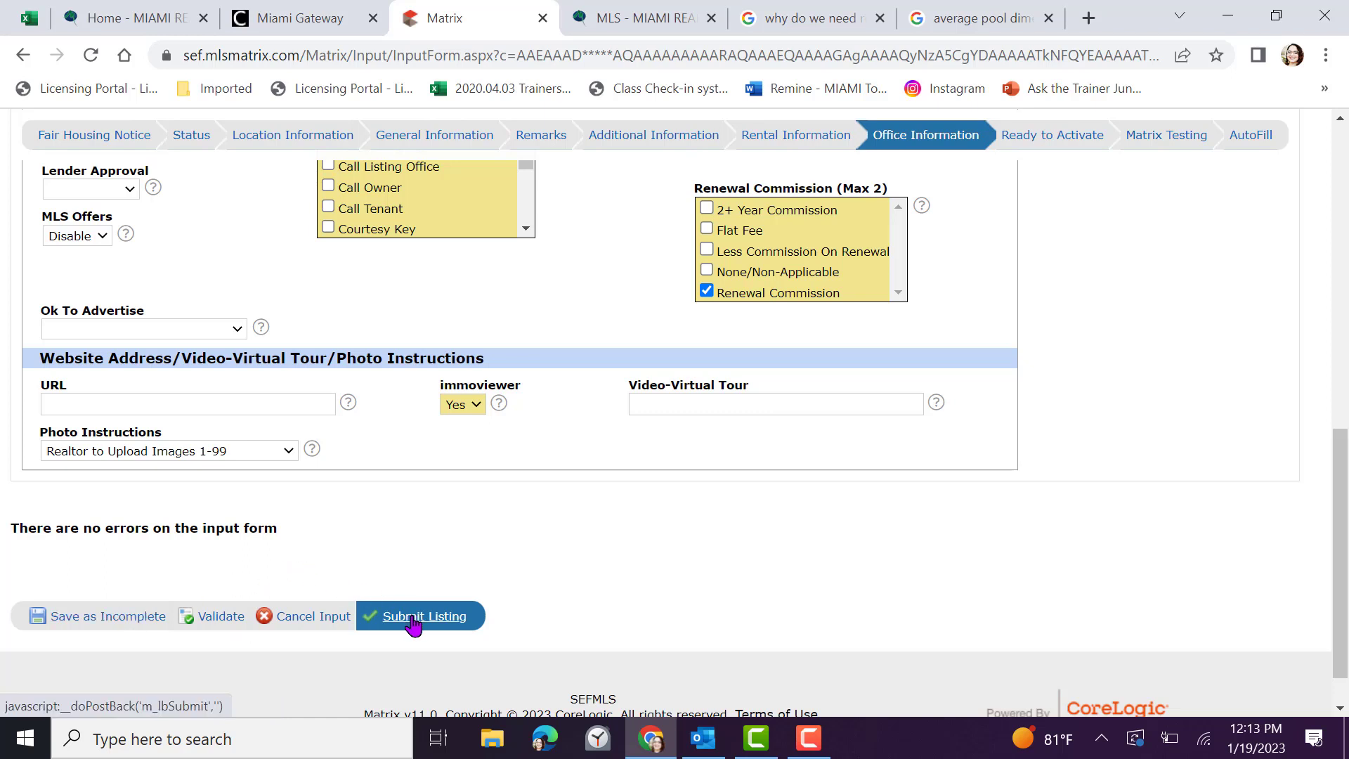
pyautogui.click(85, 618)
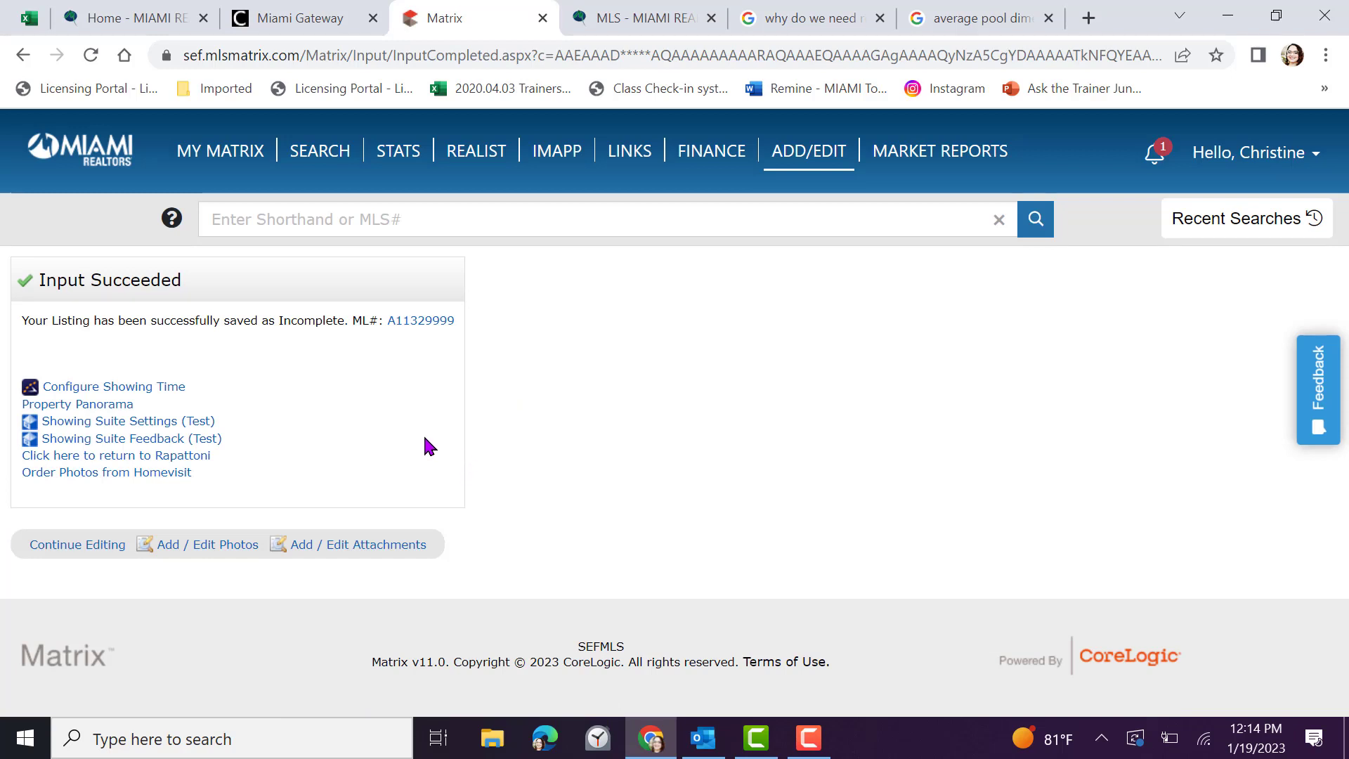
# Open Add / Edit Photos for the new listing, then cancel the file browser without uploading.
pyautogui.click(195, 552)
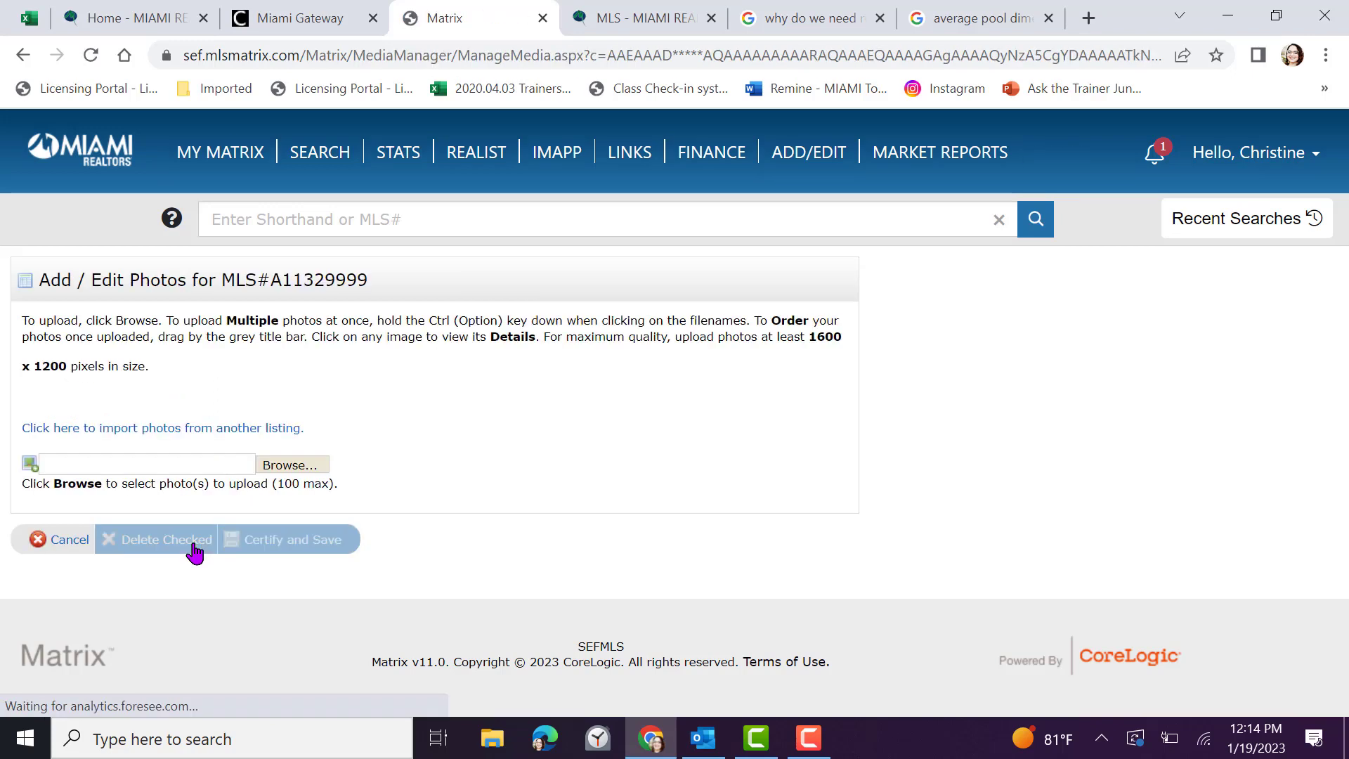
pyautogui.click(289, 465)
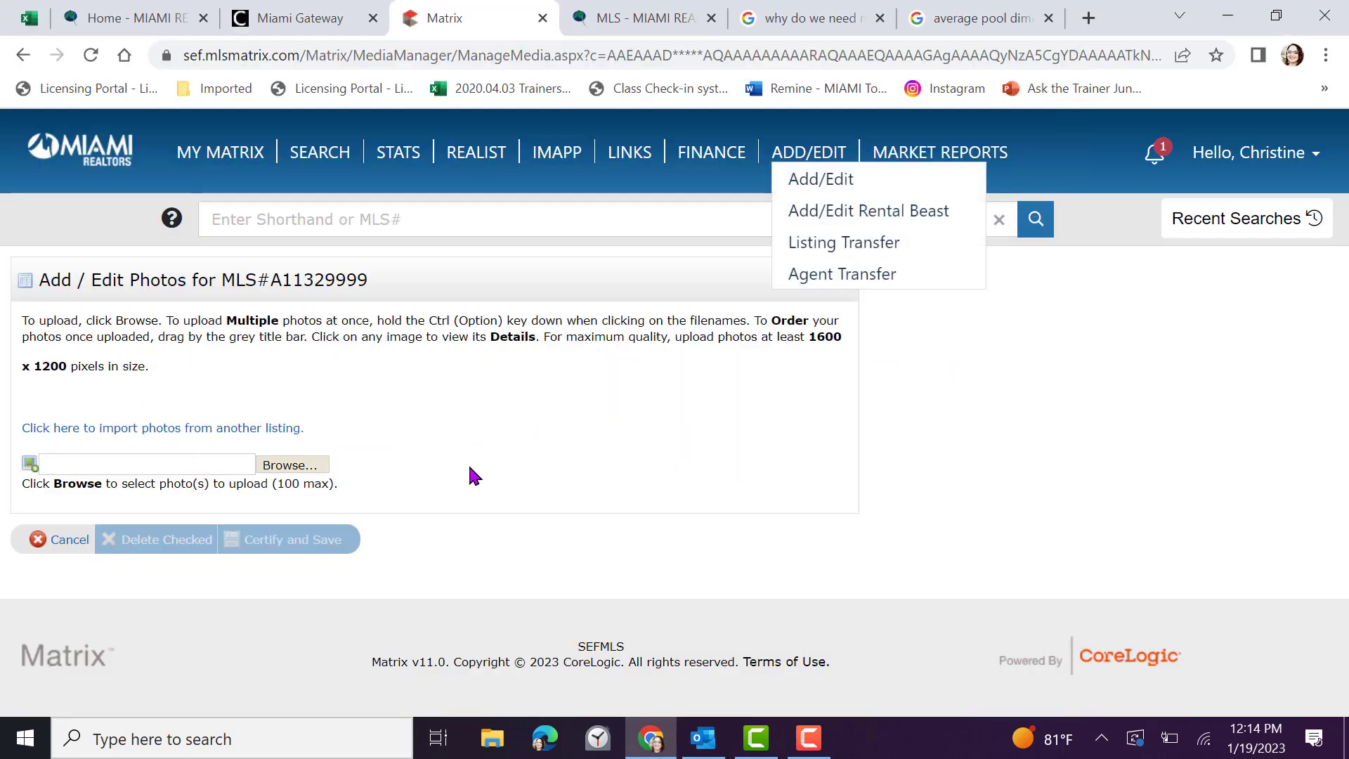
pyautogui.click(1054, 15)
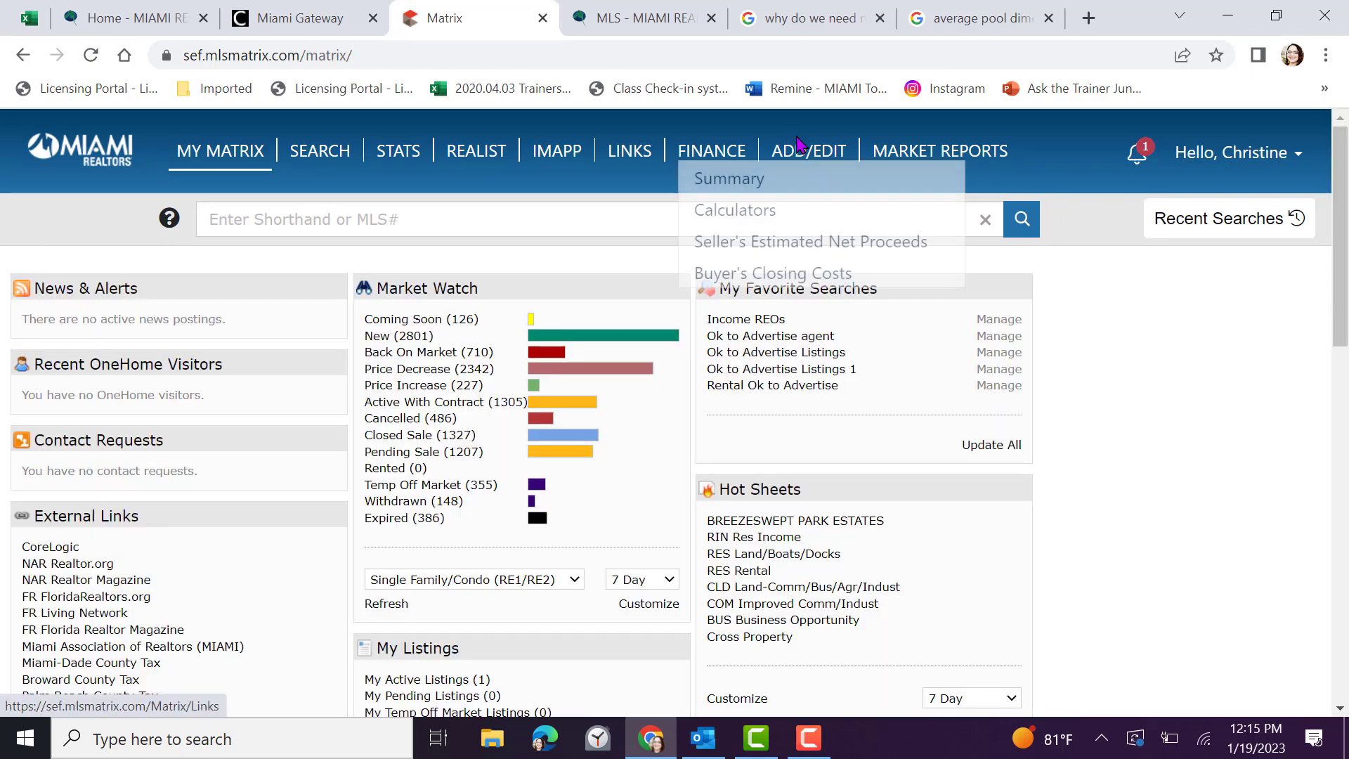
# Go to ADD/EDIT > Add/Edit and pick the new rental in Quick Modify to open Modify Listing.
pyautogui.moveTo(808, 149)
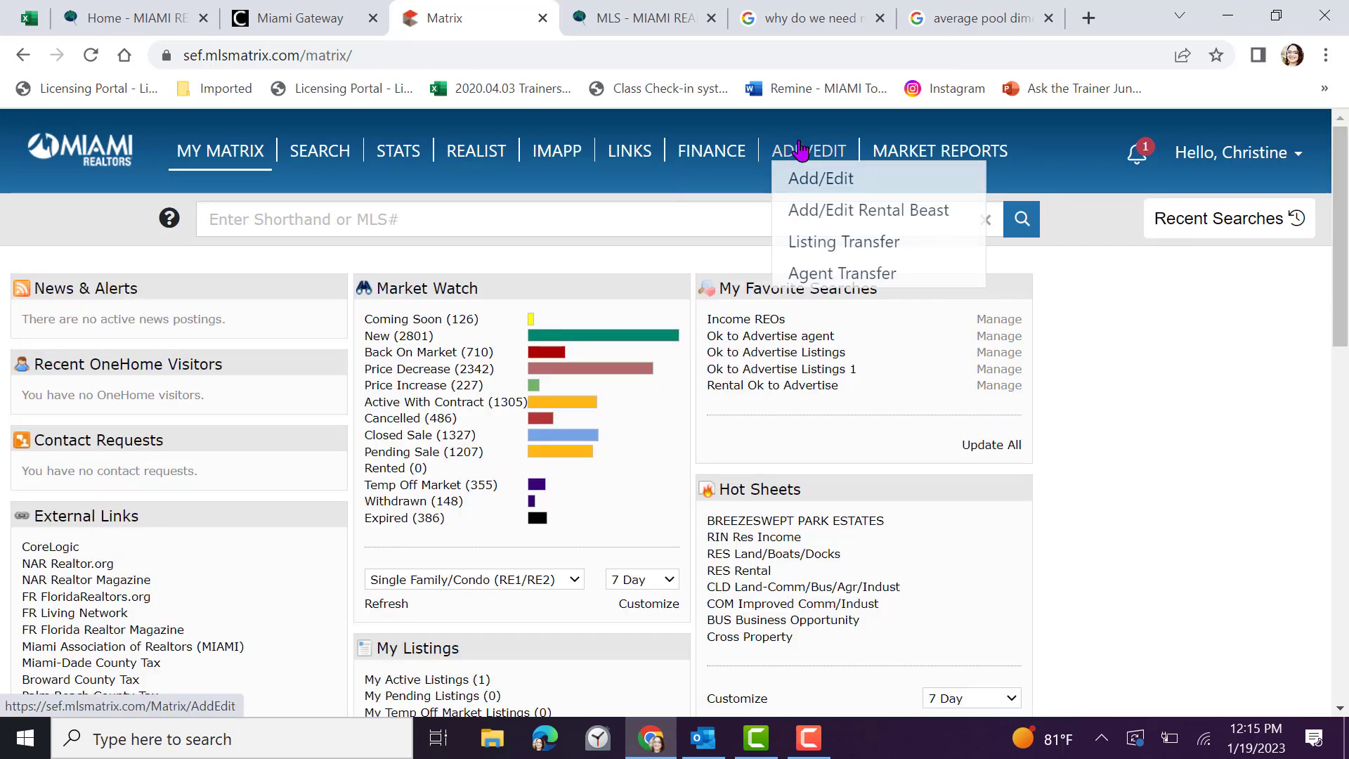
pyautogui.click(817, 156)
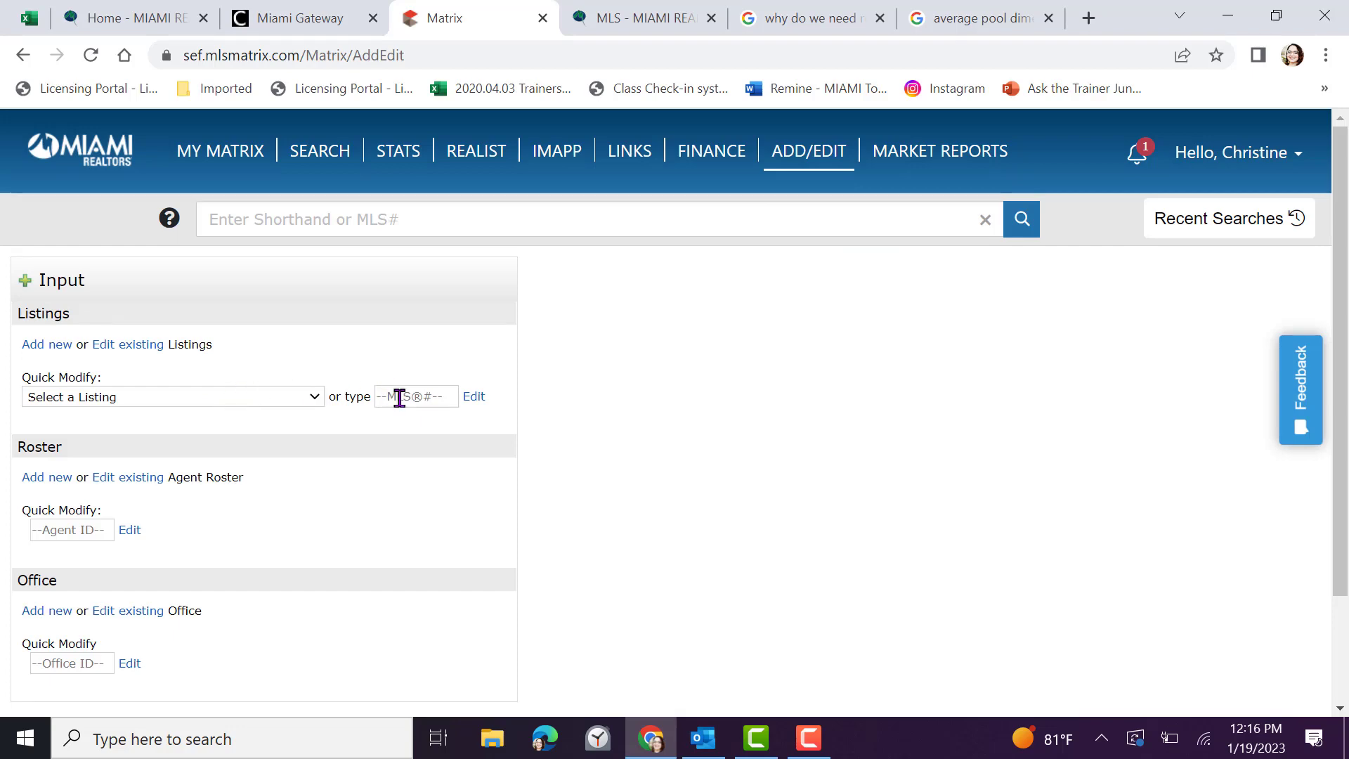
pyautogui.click(268, 396)
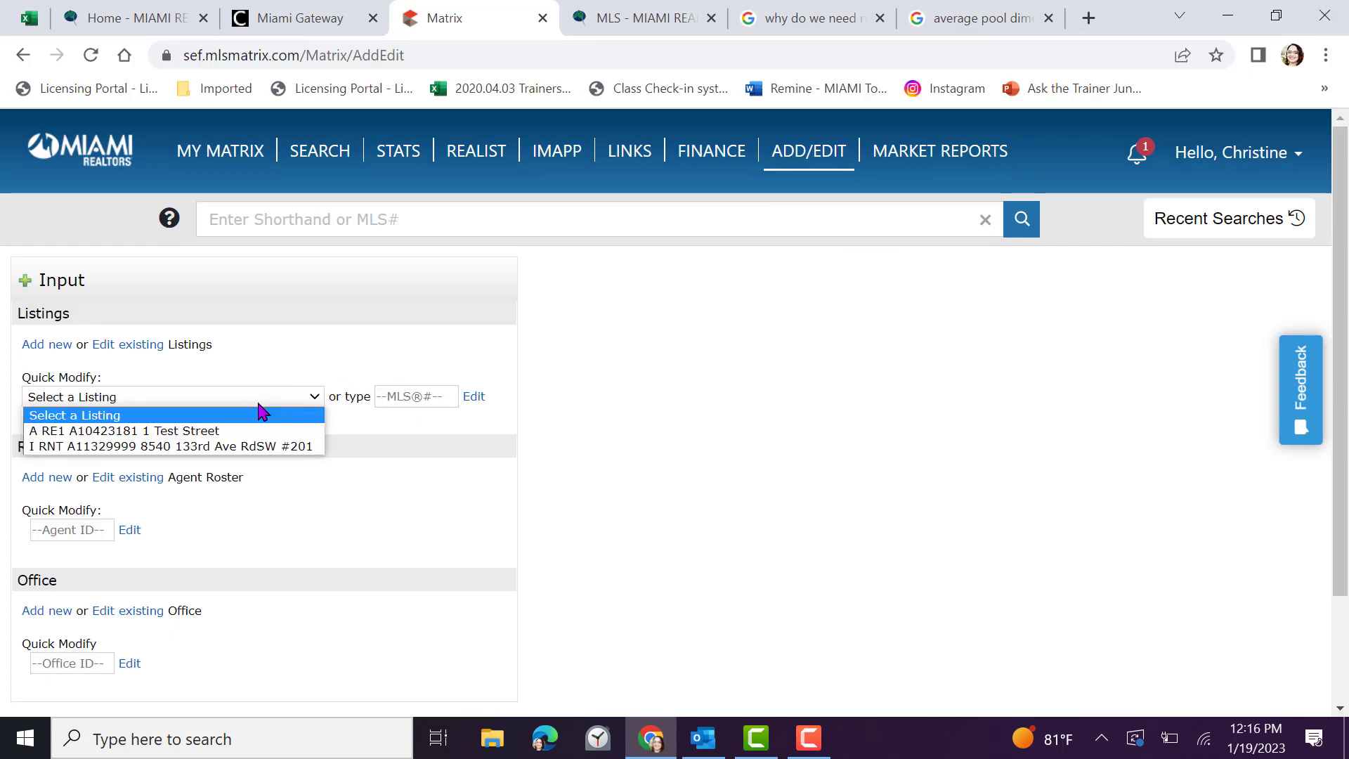
pyautogui.click(262, 446)
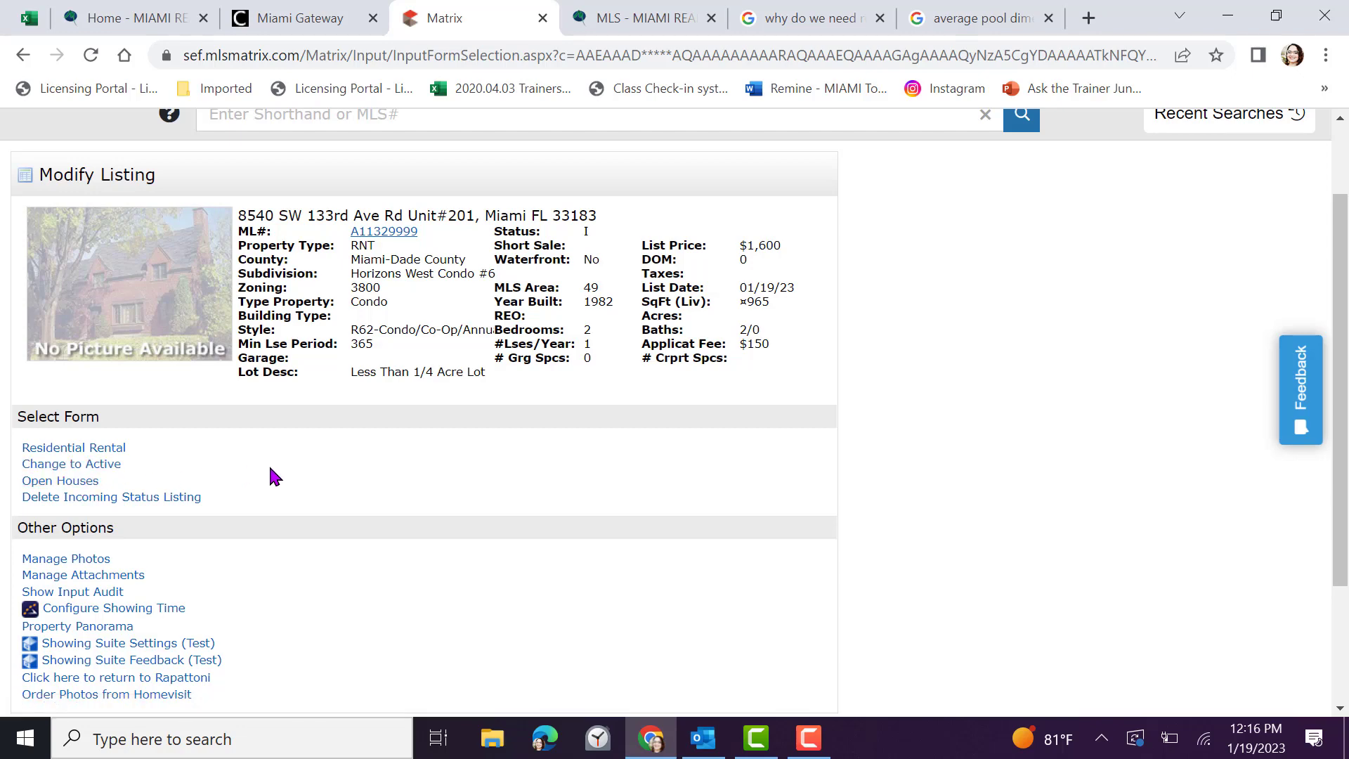
pyautogui.scroll(-3, 270, 468)
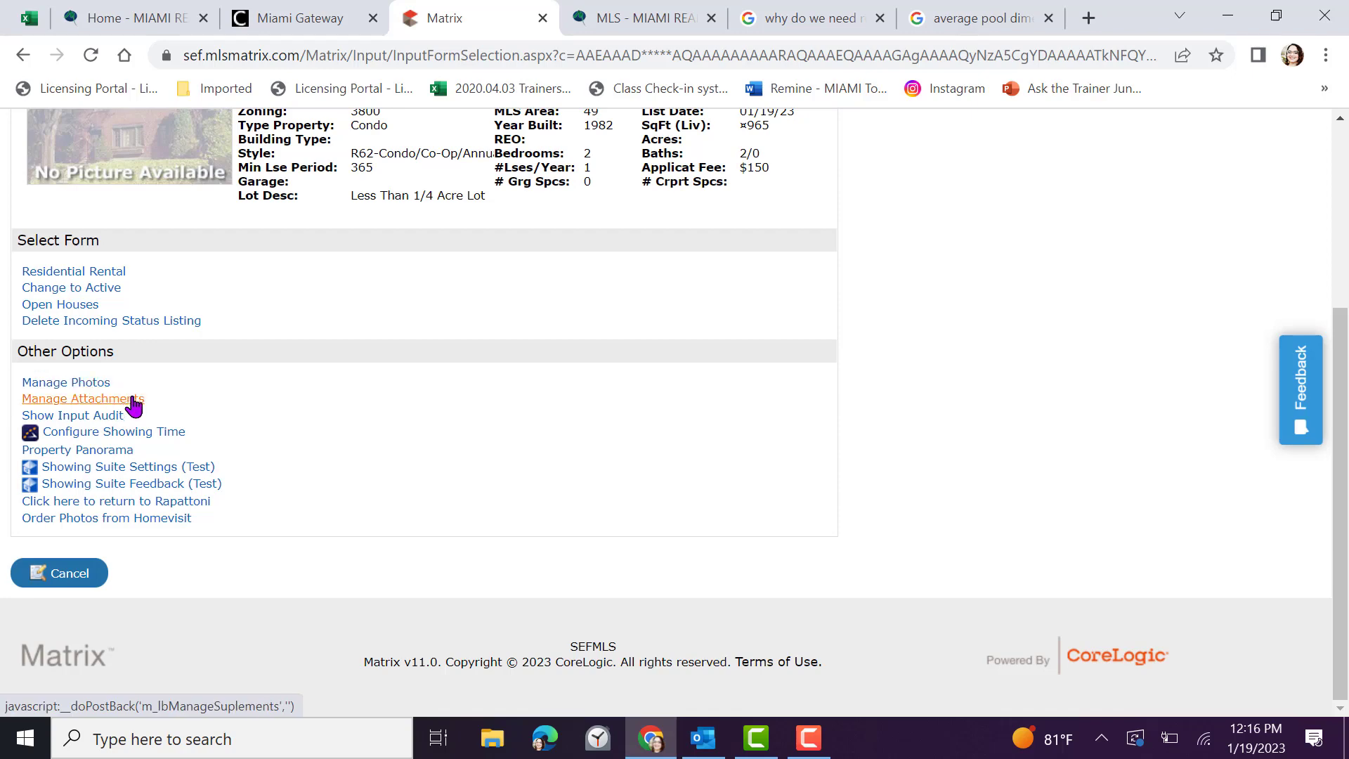
pyautogui.scroll(3, 929, 437)
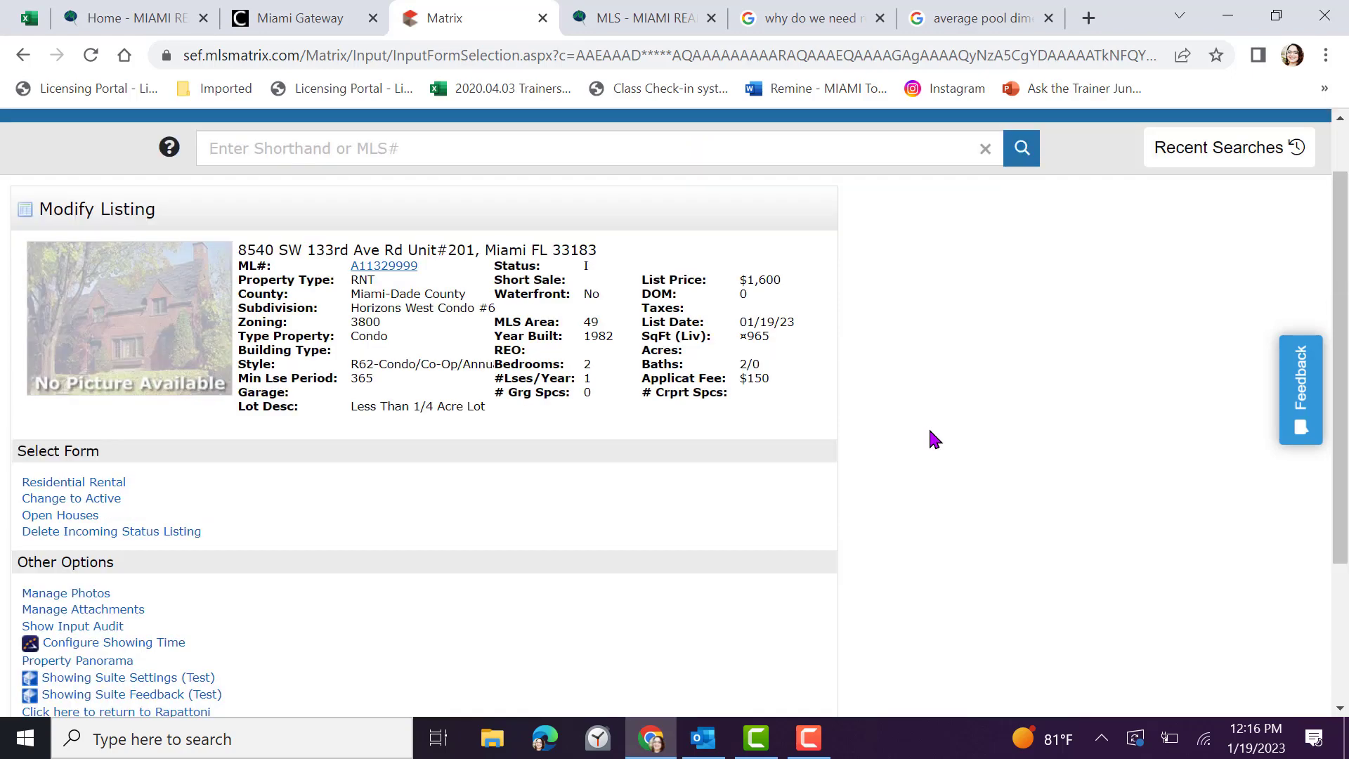